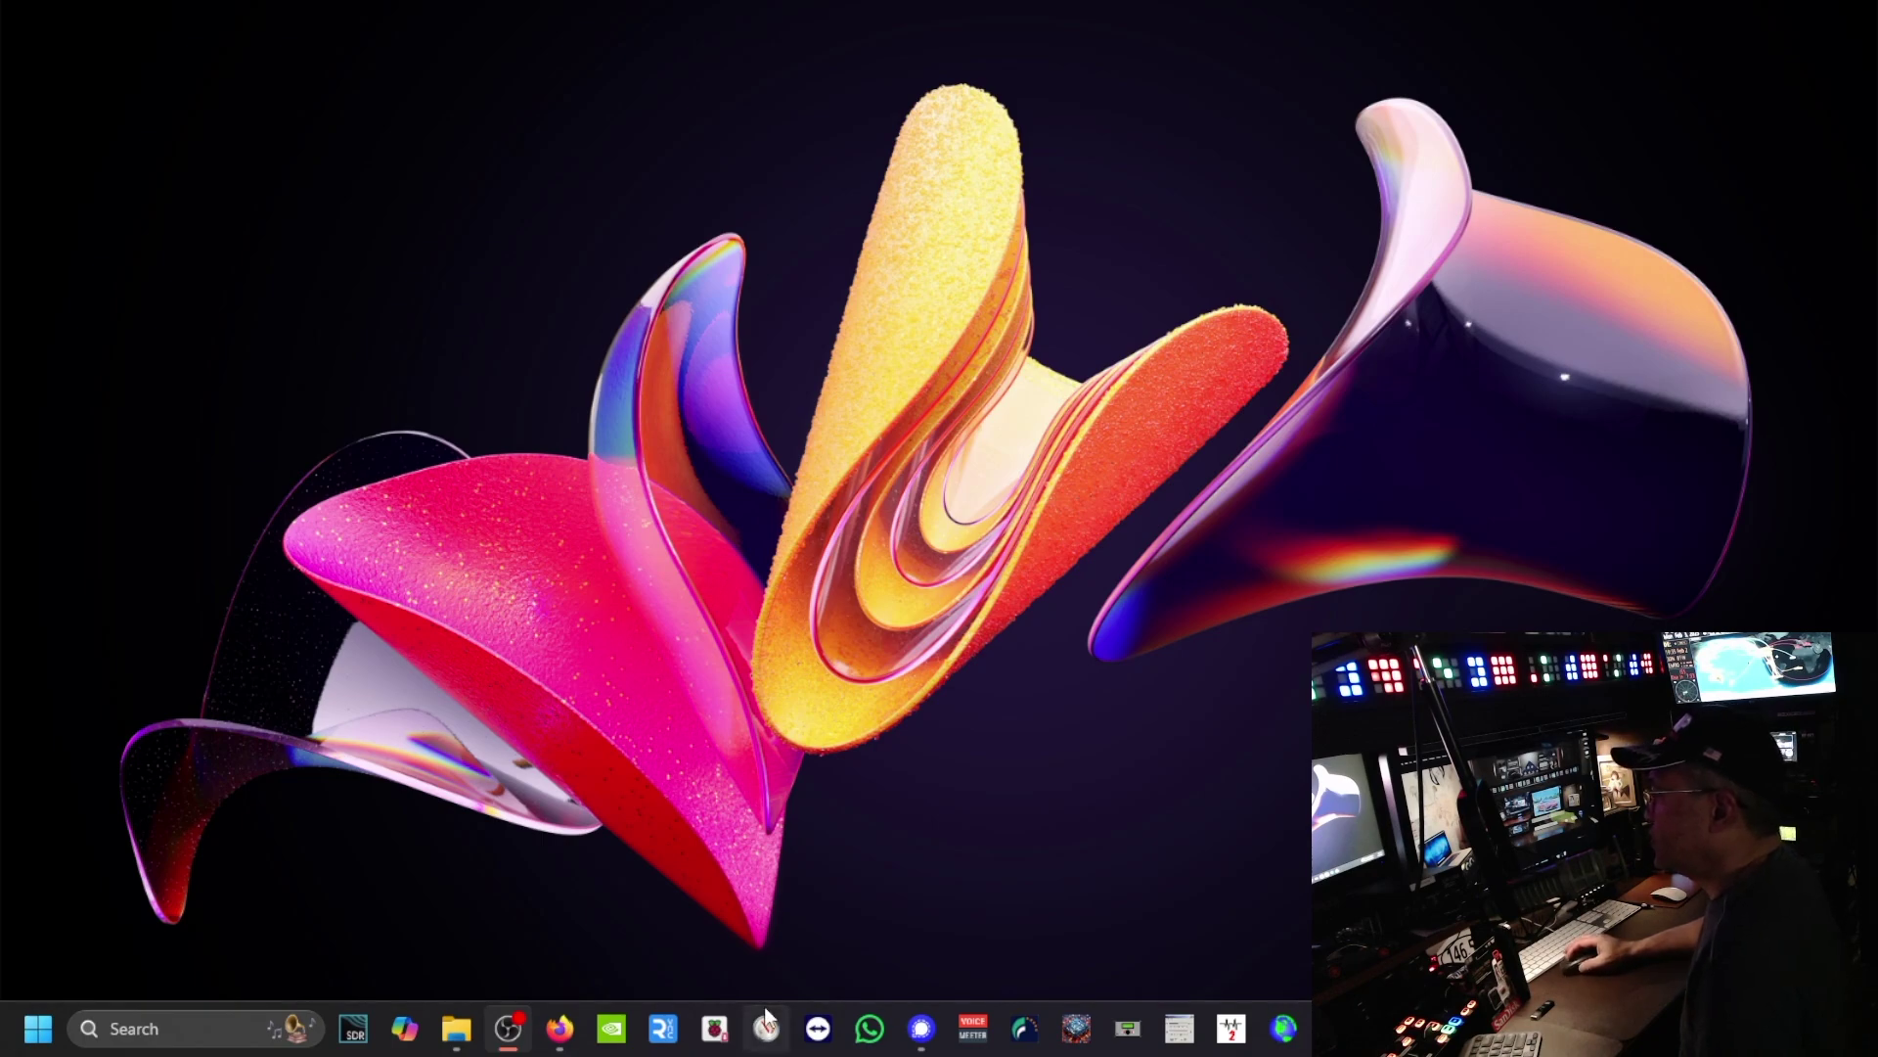
Step: Review Firefox's Google results for 'vnc viewer', then close the browser
left_click(663, 1029)
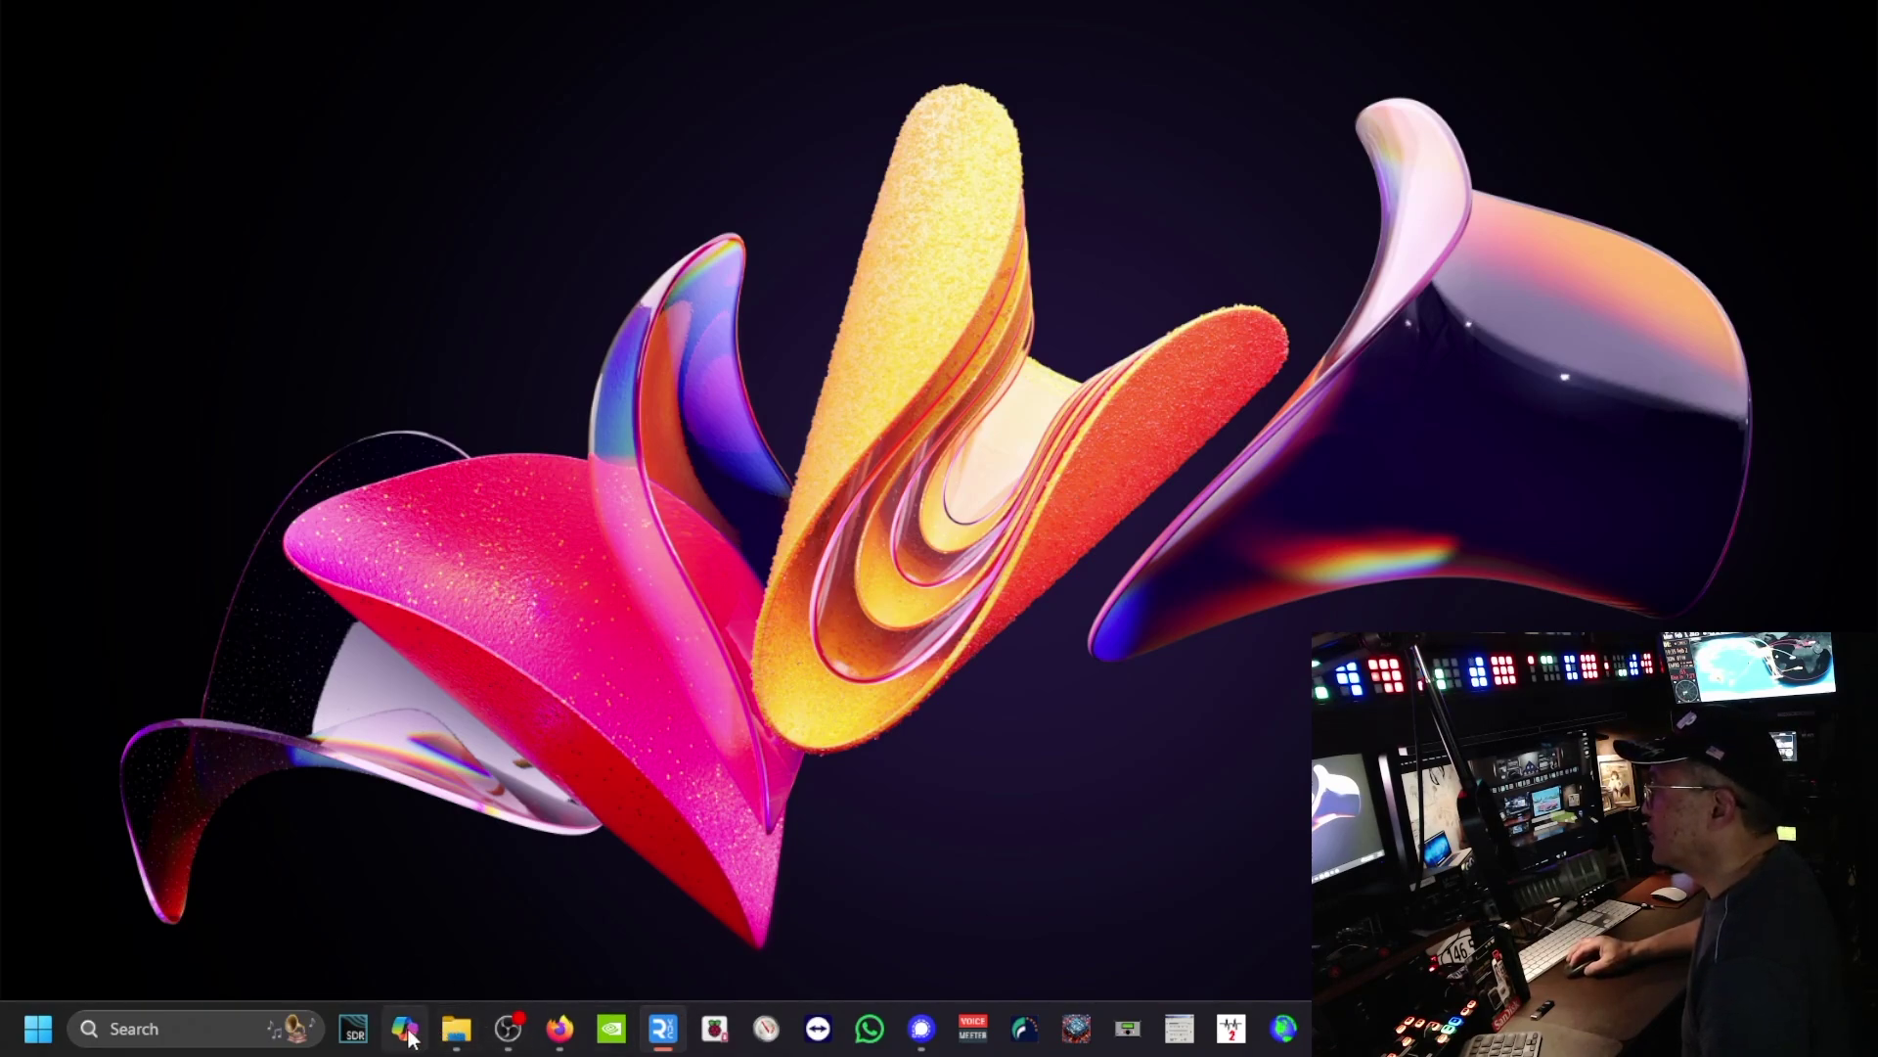
left_click(577, 1036)
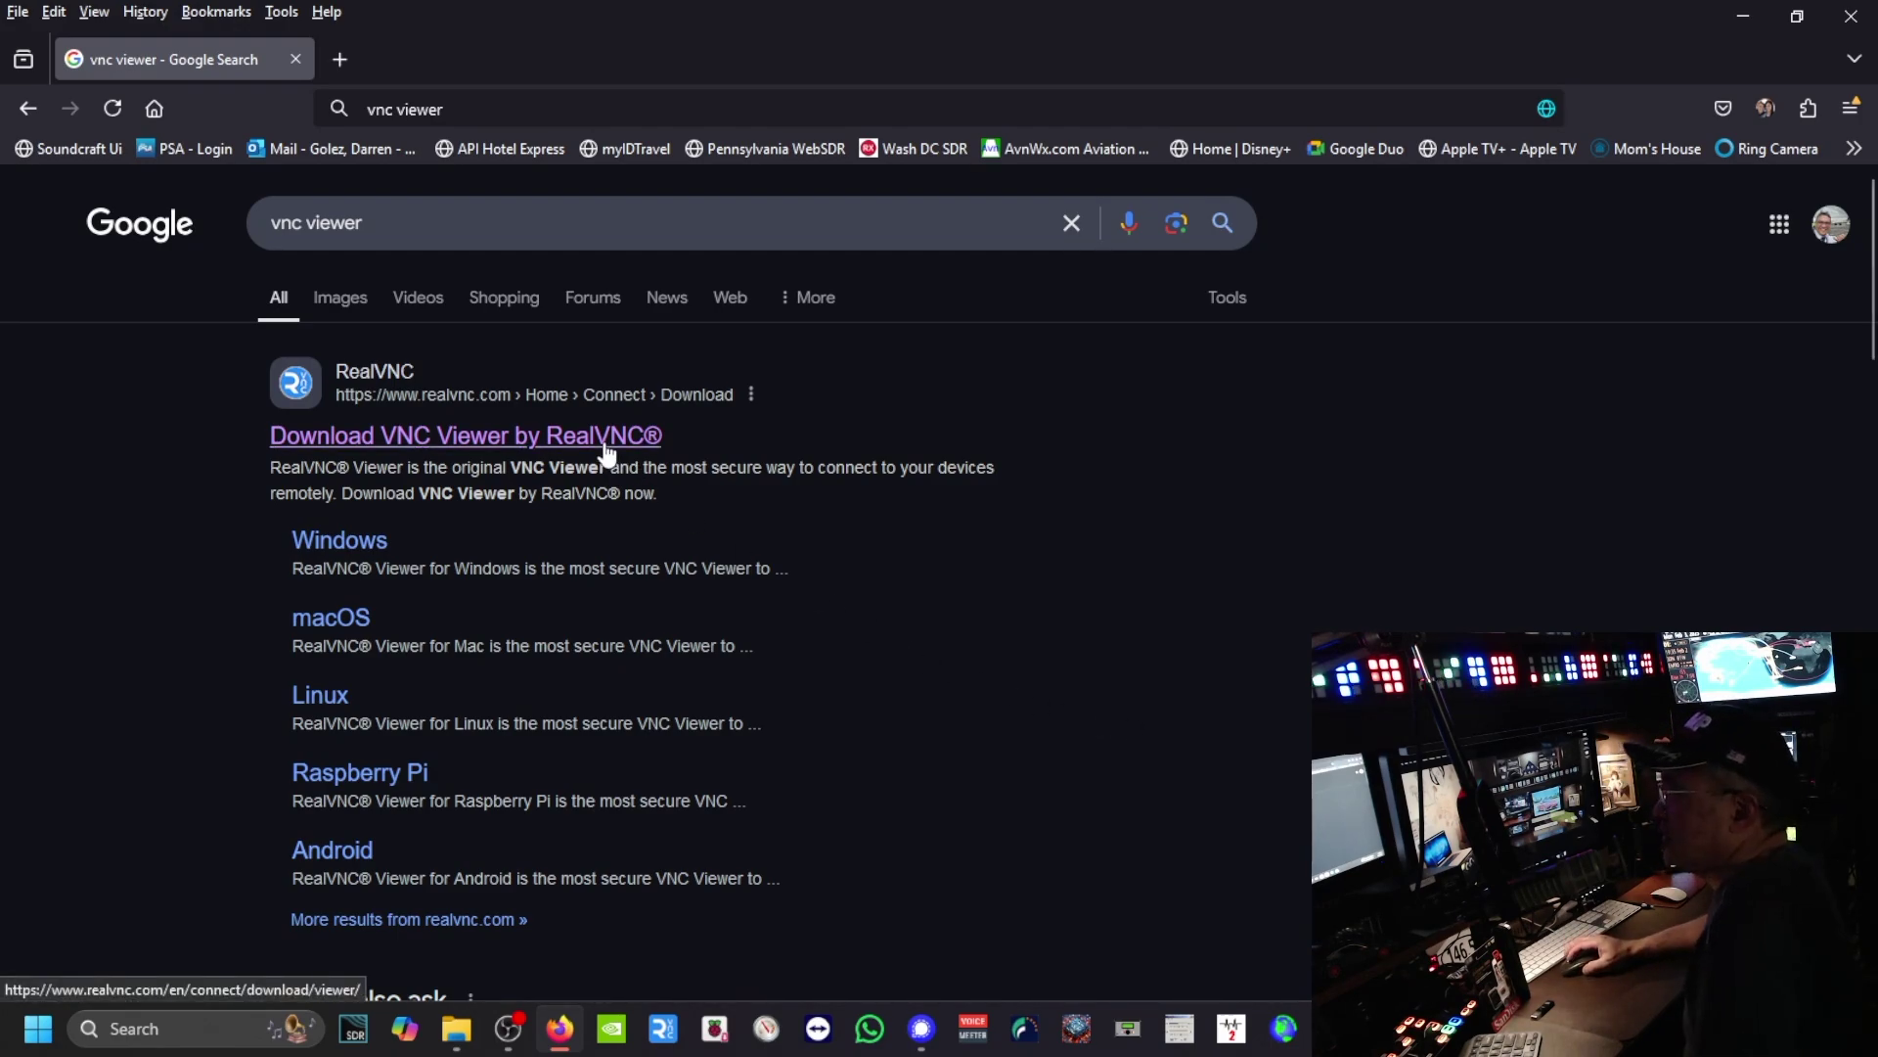
left_click(296, 59)
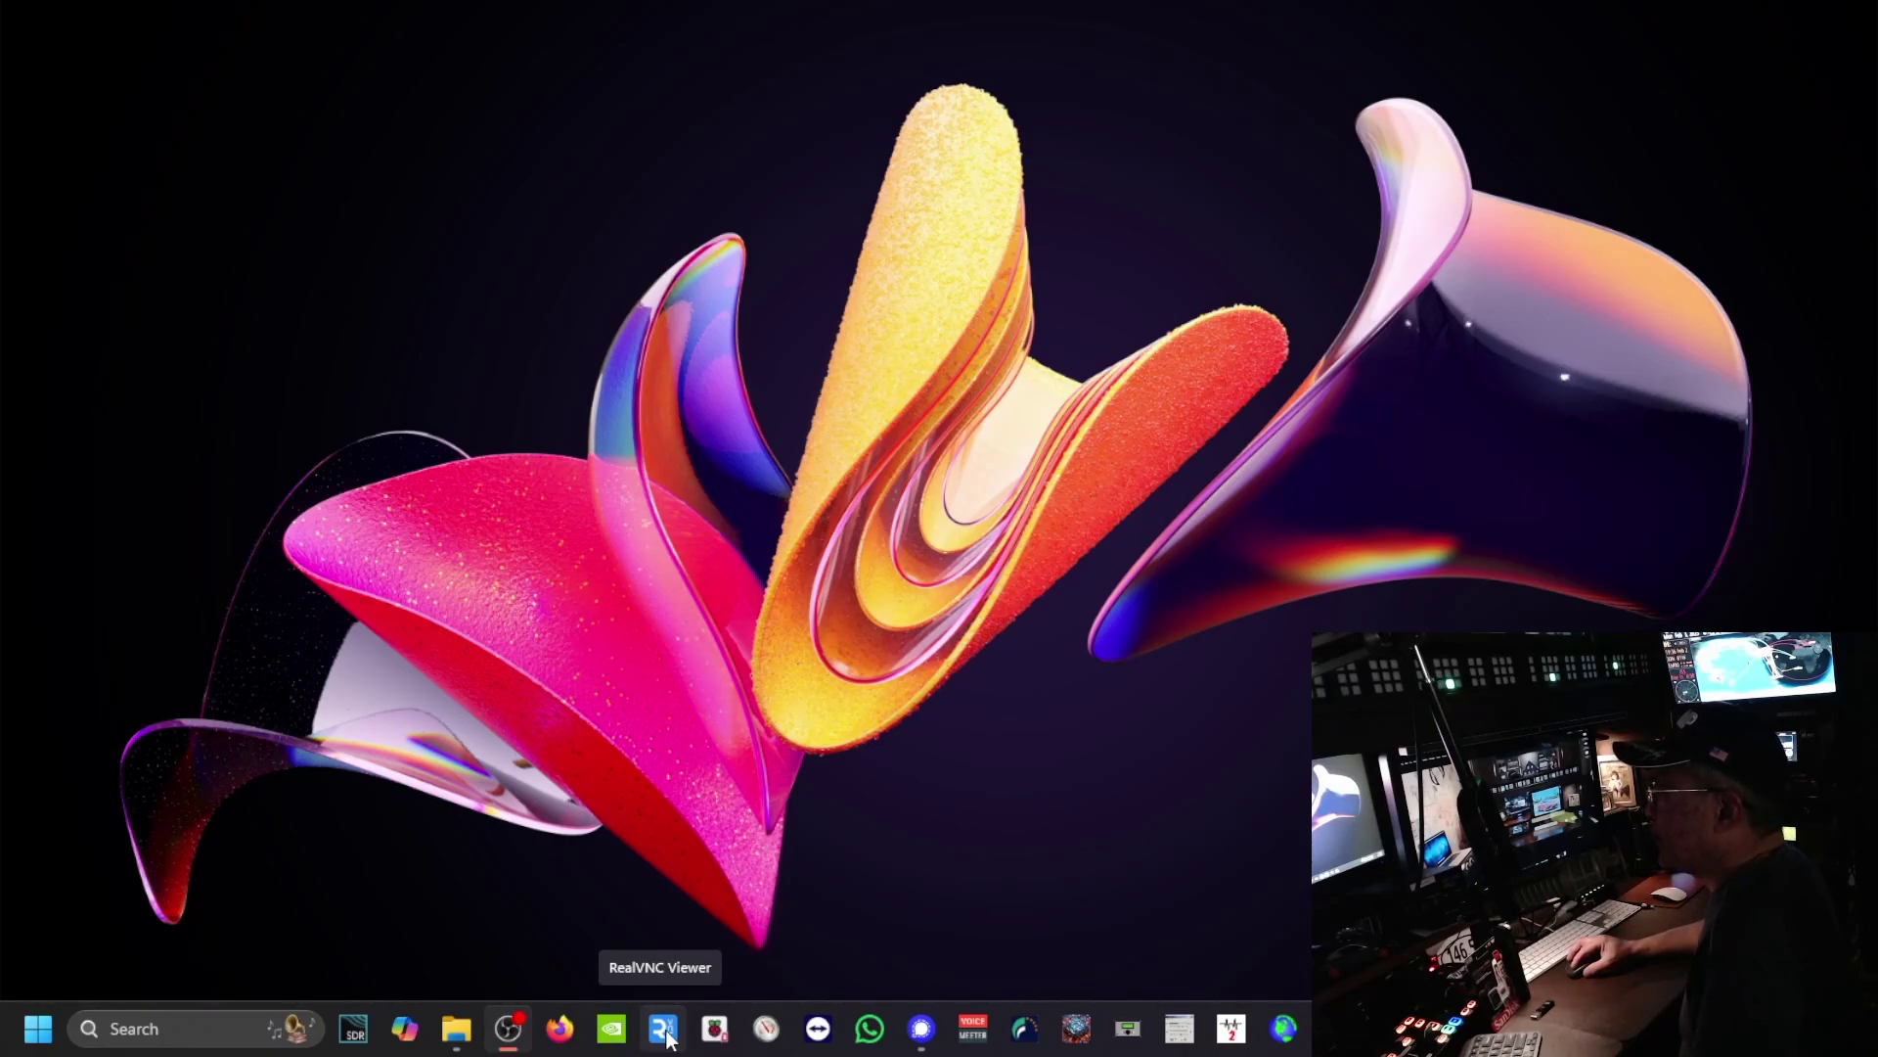
Step: Bring up the New Anan G2 VNC session from the taskbar and drag its window into place
left_click(665, 1030)
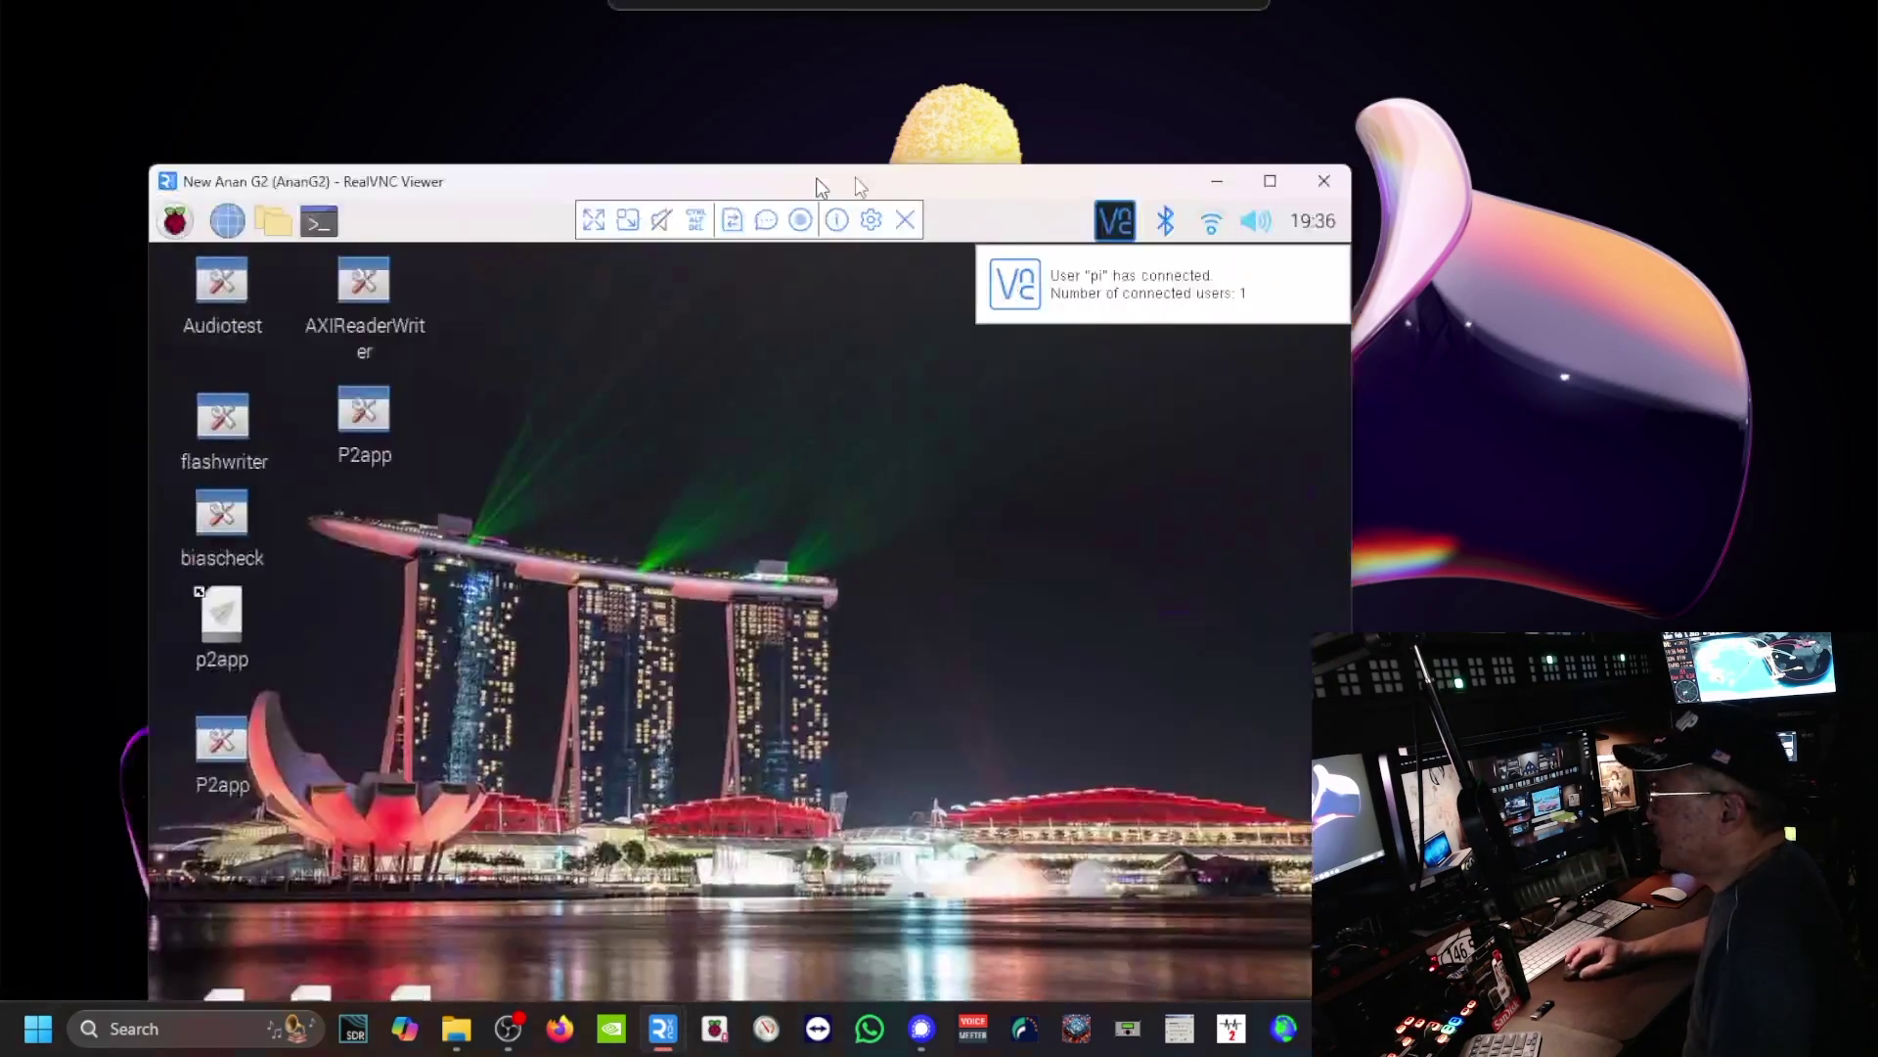
left_click_drag(815, 178, 878, 51)
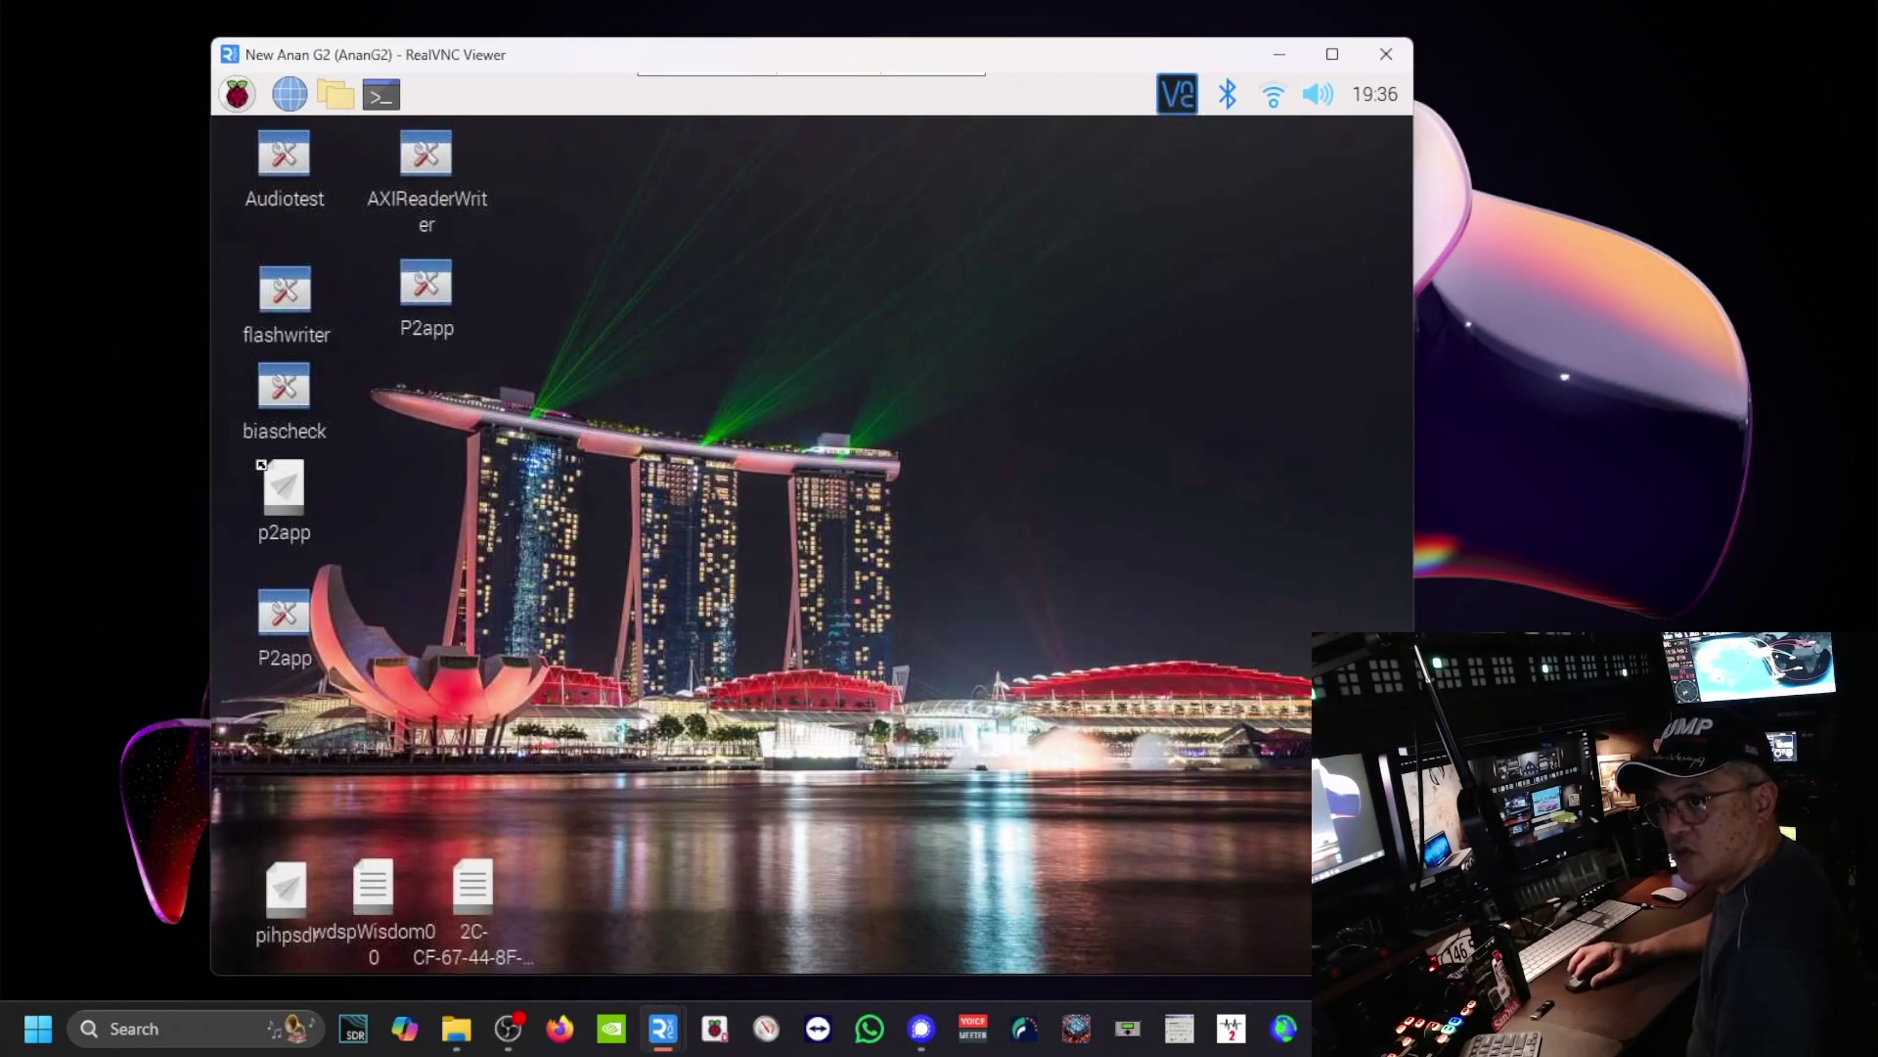
key("alt+Tab")
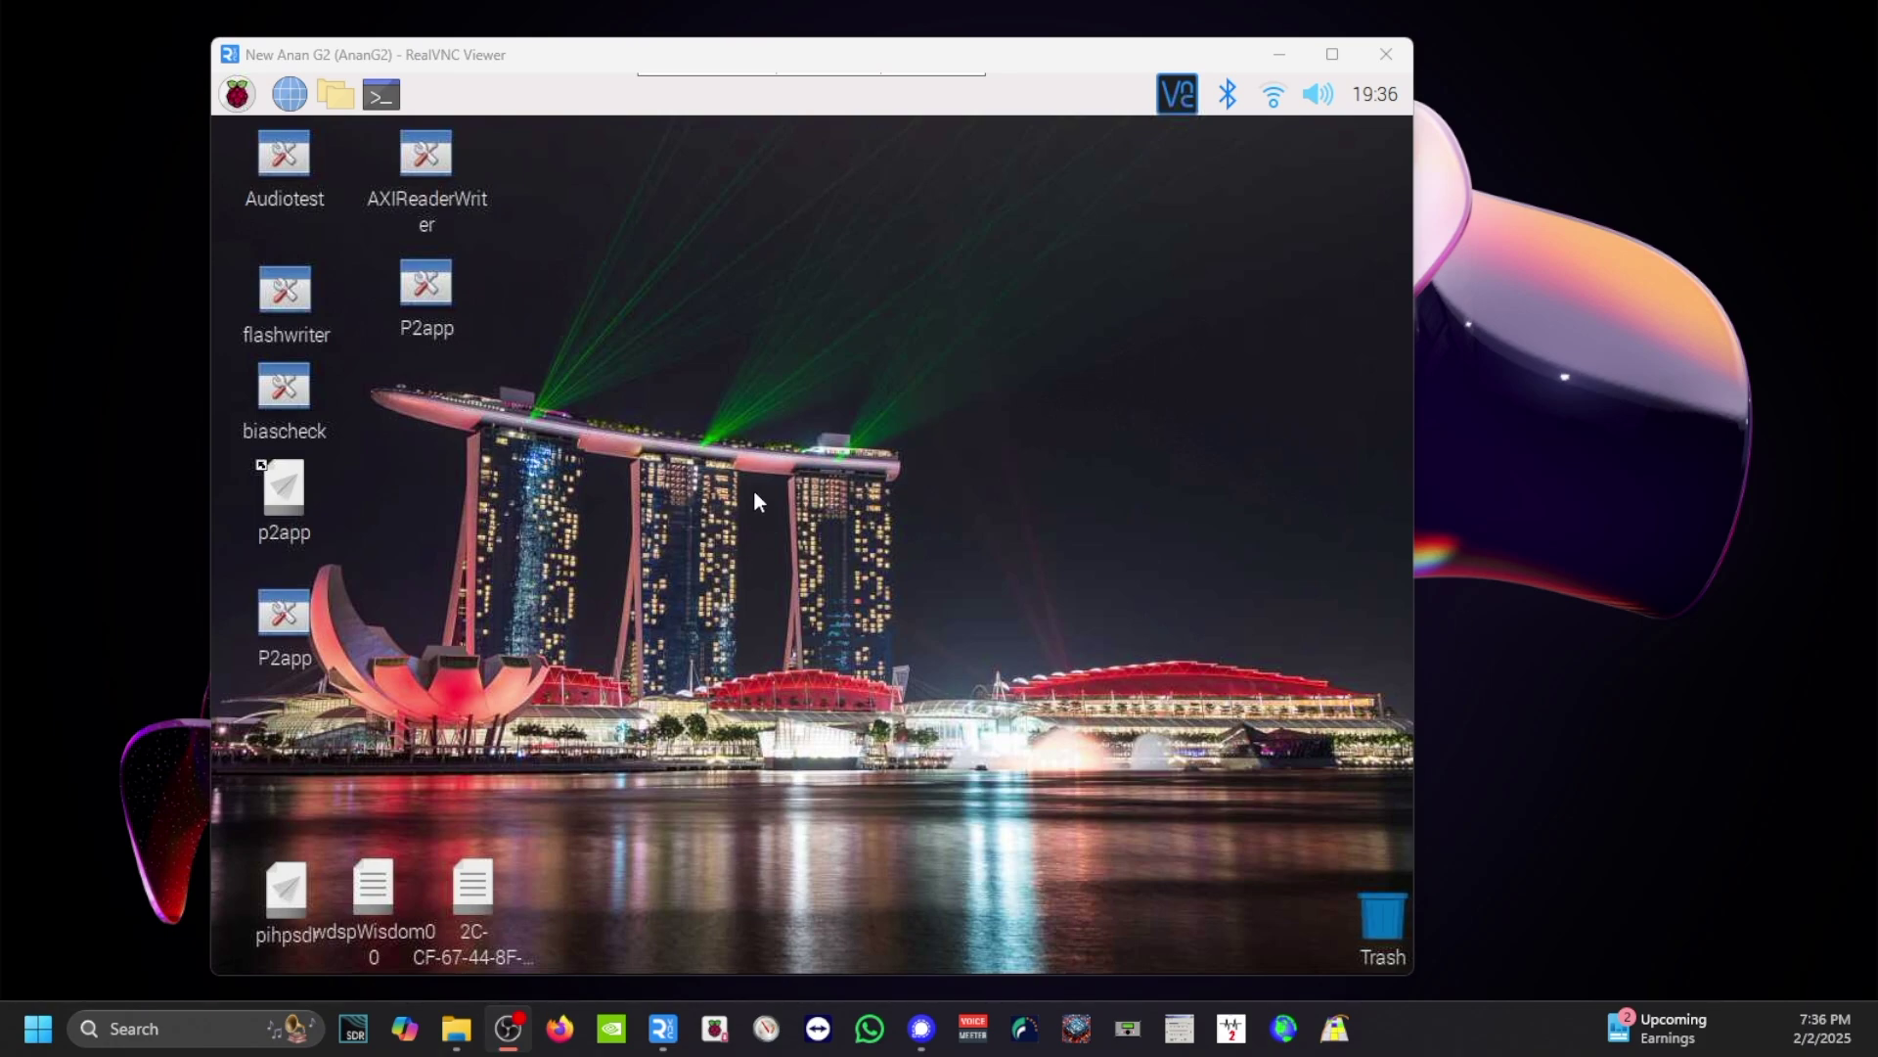
Step: Open the Pi's Preferences > Recommended Software and scroll down to check VNC Viewer is ticked
left_click(238, 98)
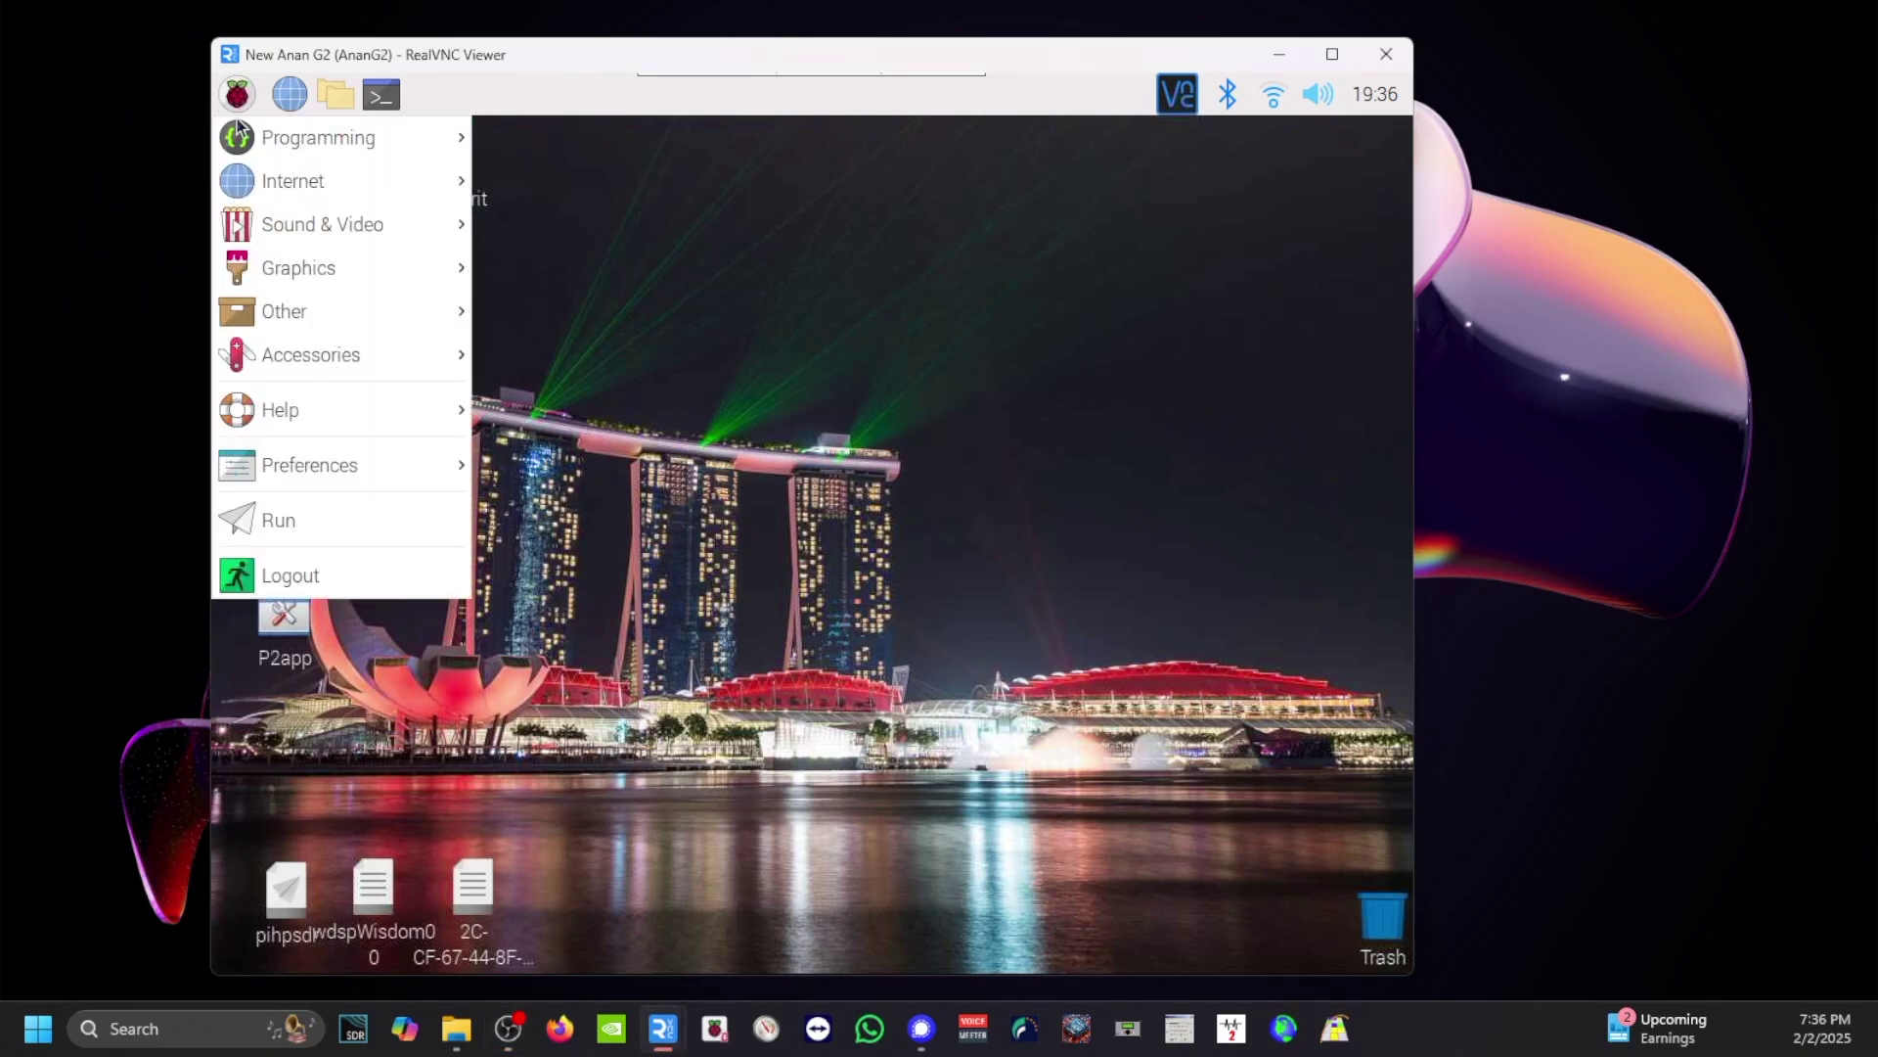
mouse_move(283, 474)
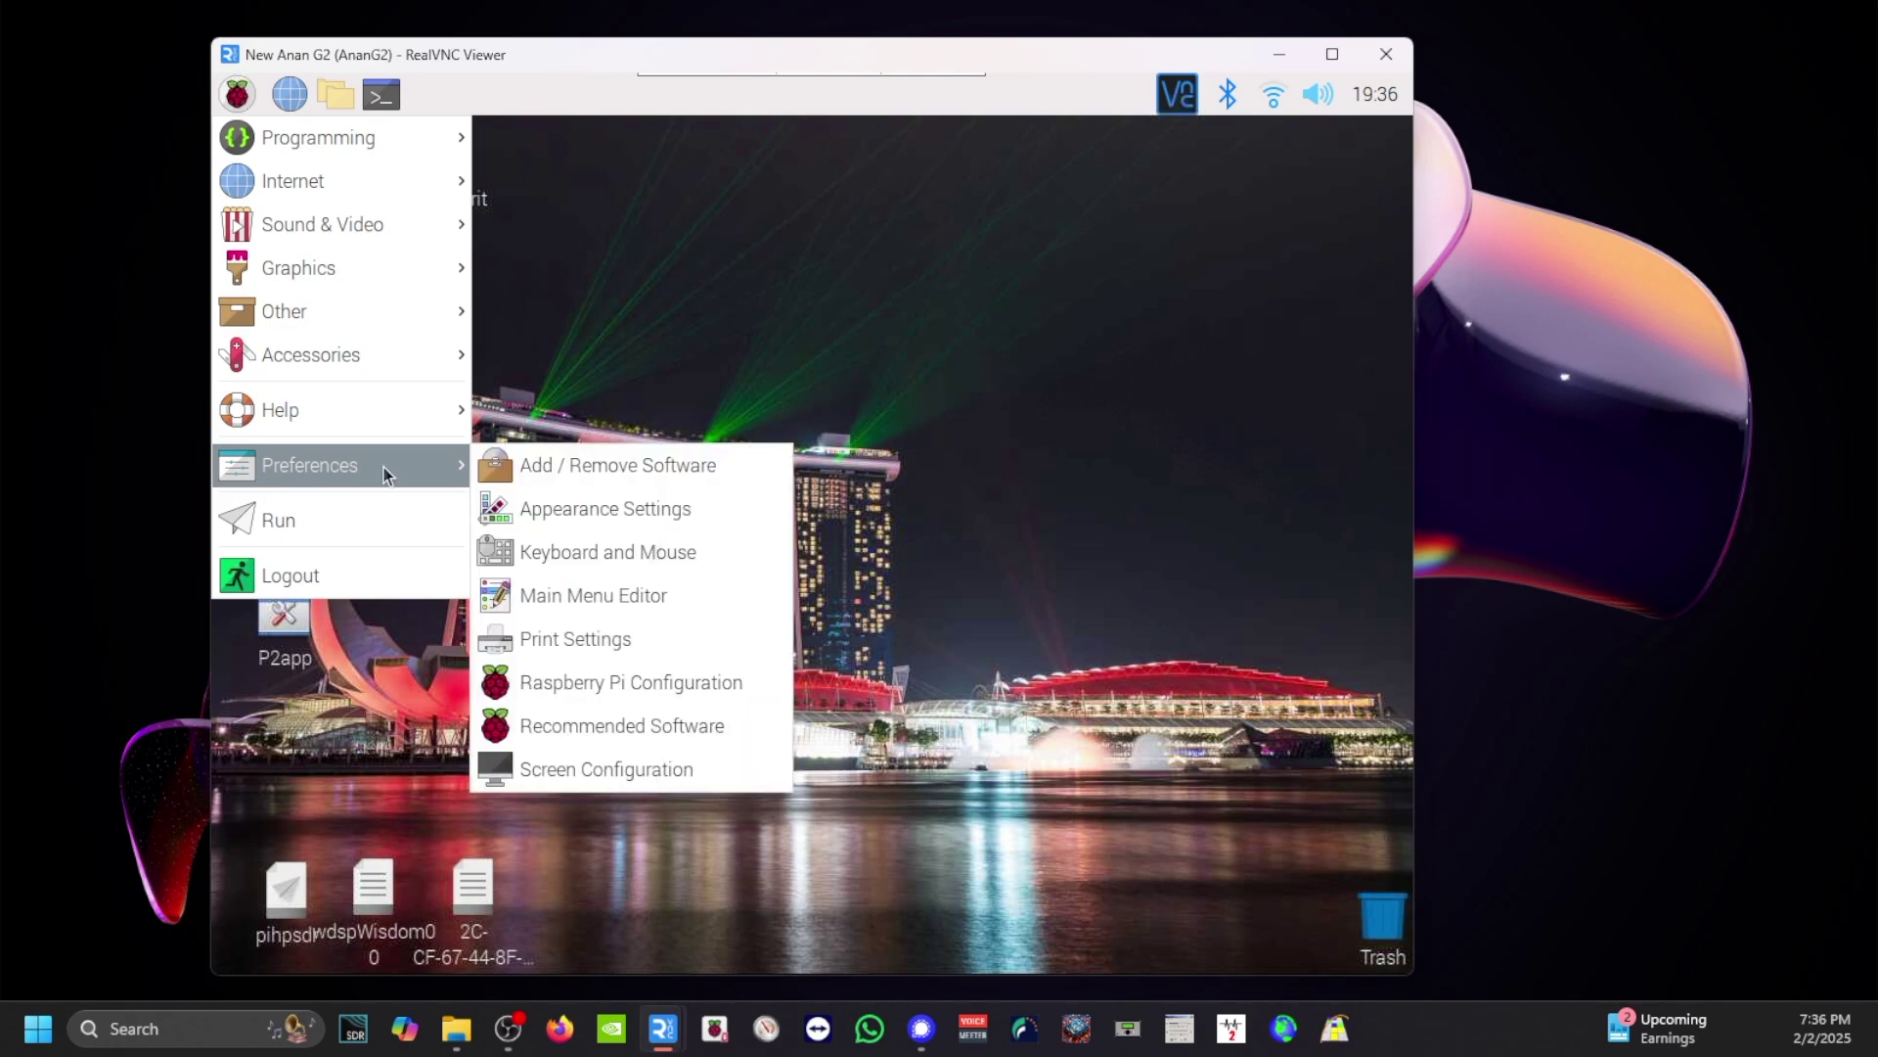
left_click(624, 736)
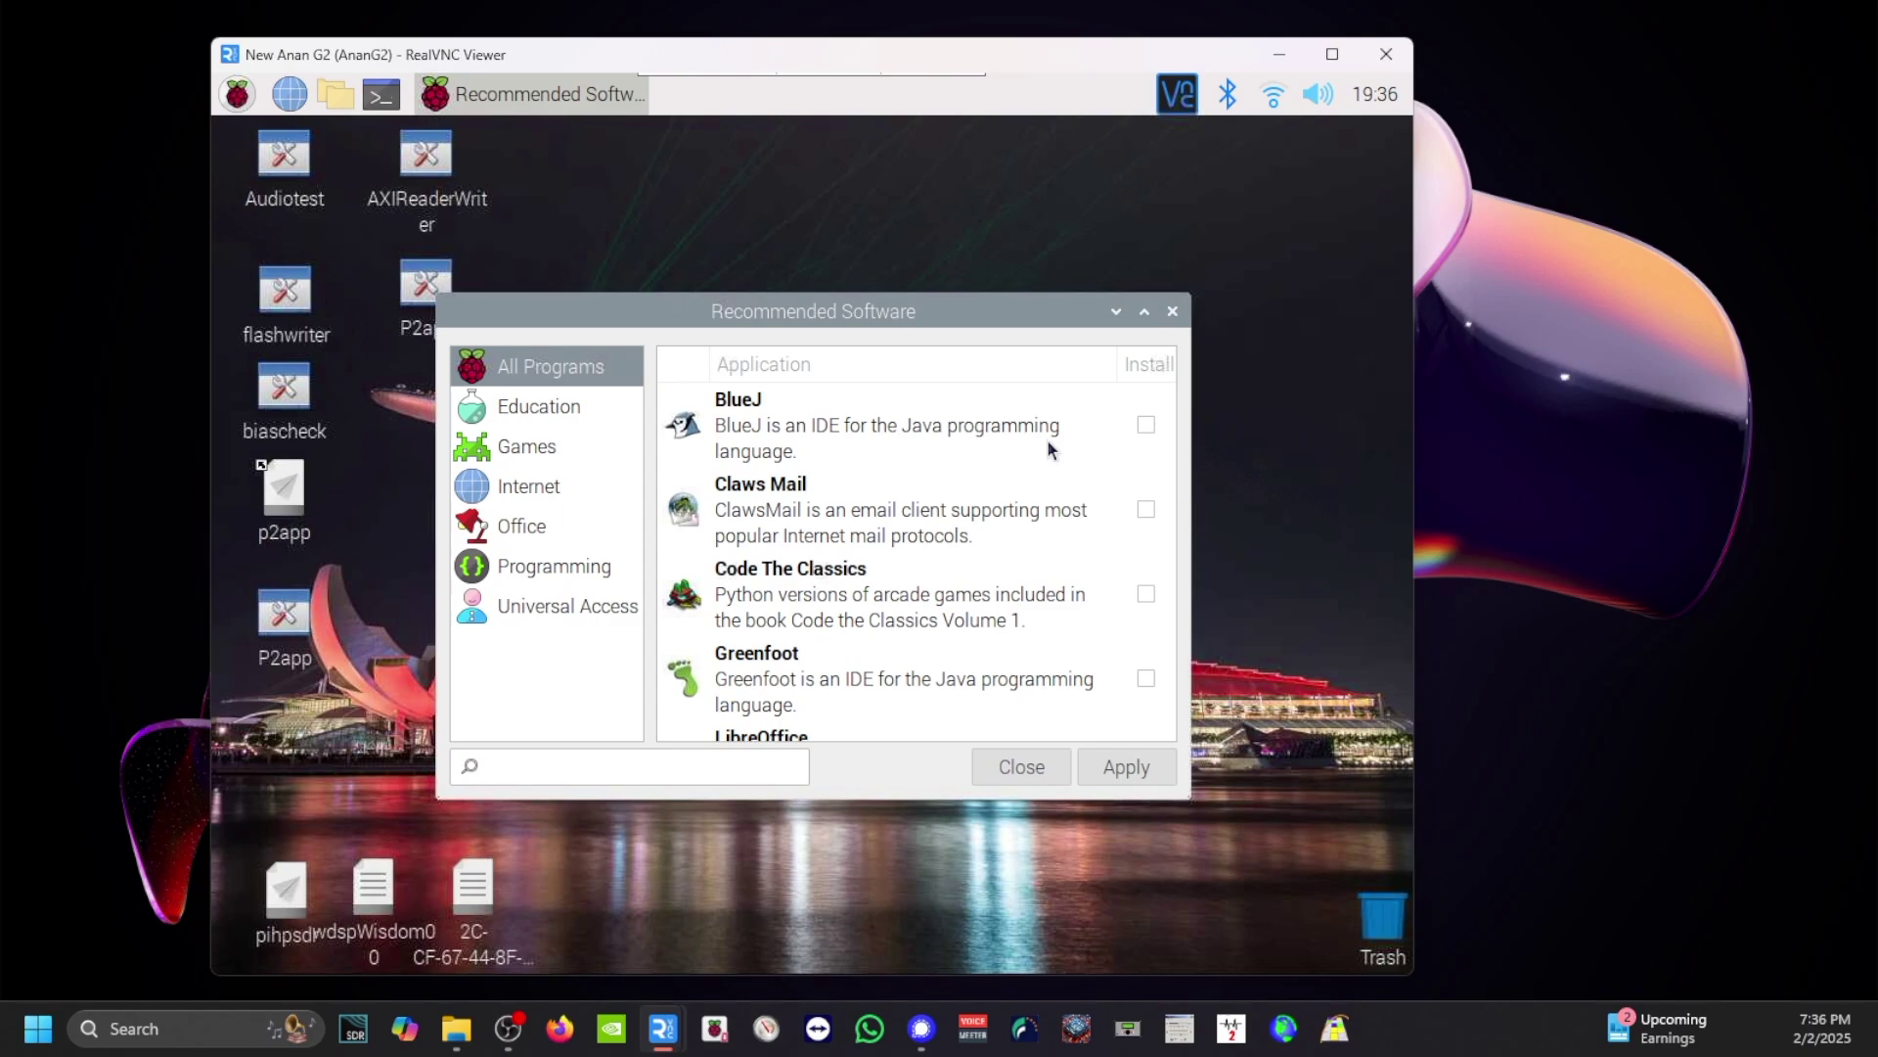
scroll(1056, 574, "down", 10)
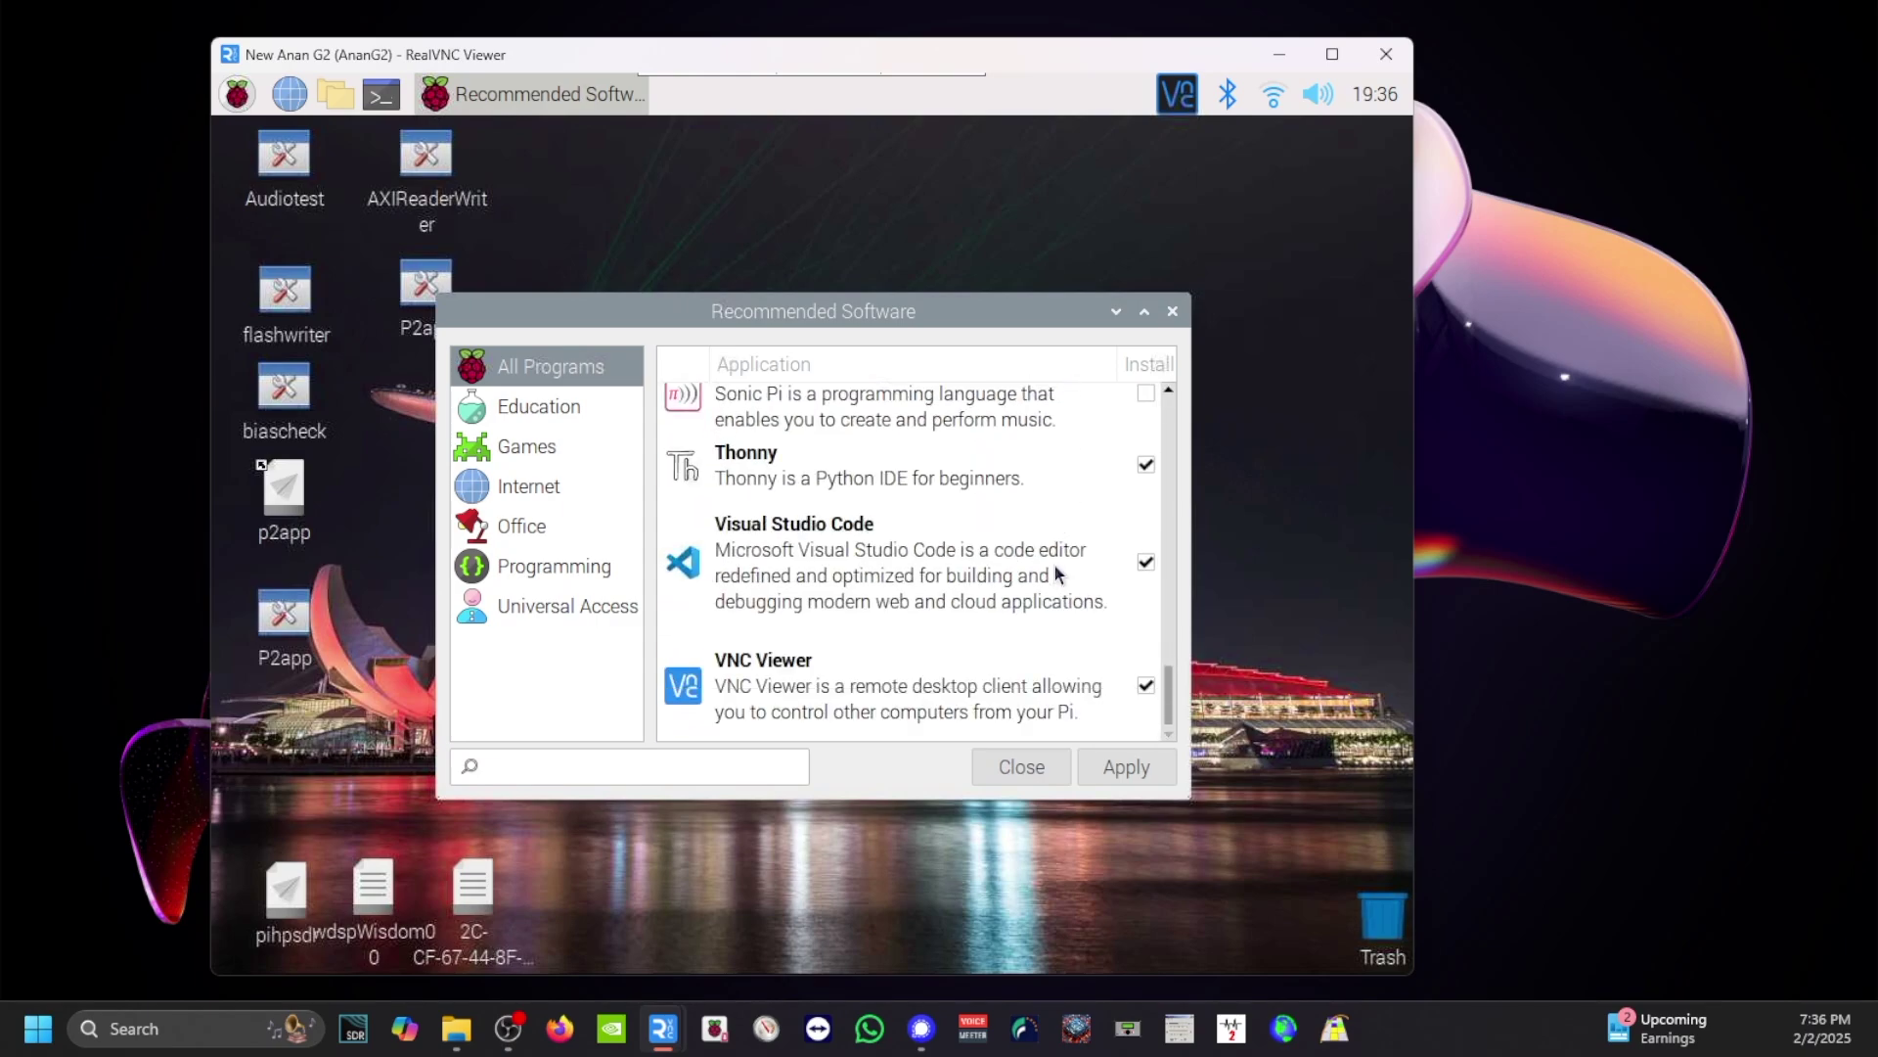
mouse_move(816, 720)
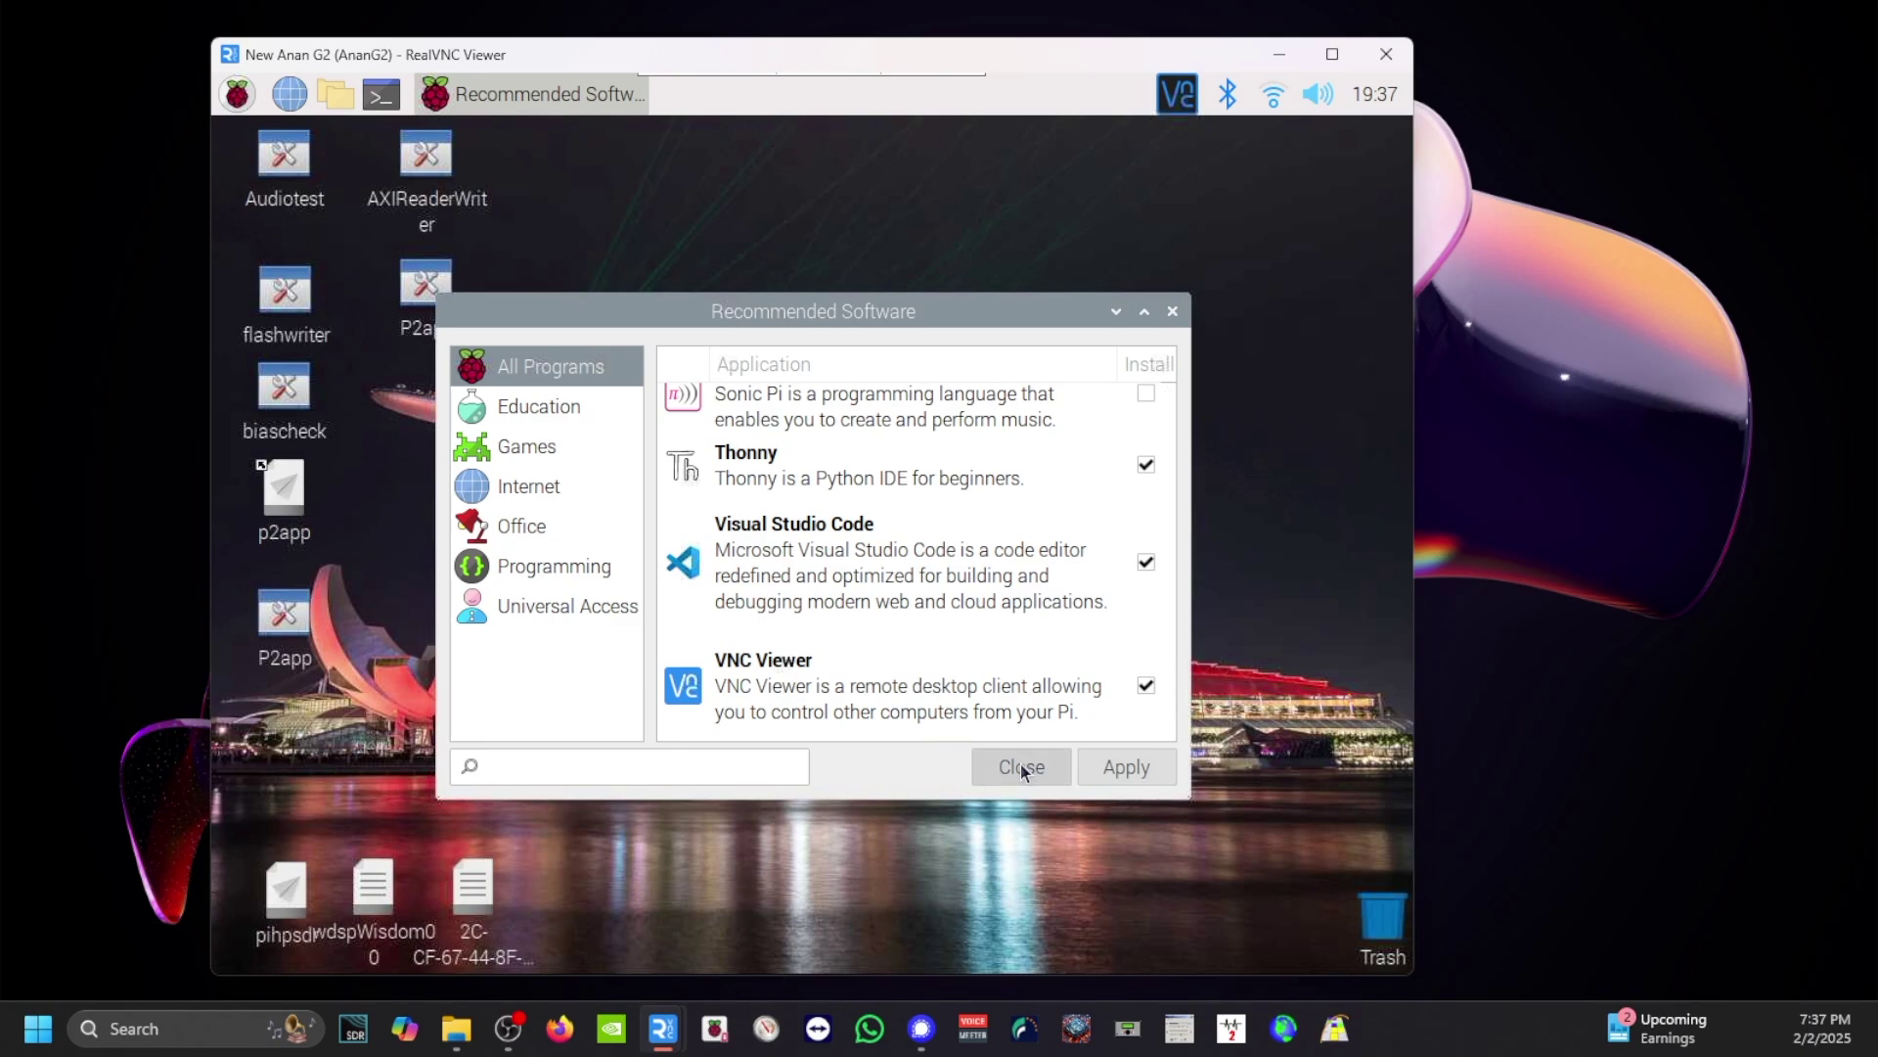
Step: Close Recommended Software, confirm VNC is Enabled in Raspberry Pi Configuration's Interfaces, and close it with OK
left_click(1173, 312)
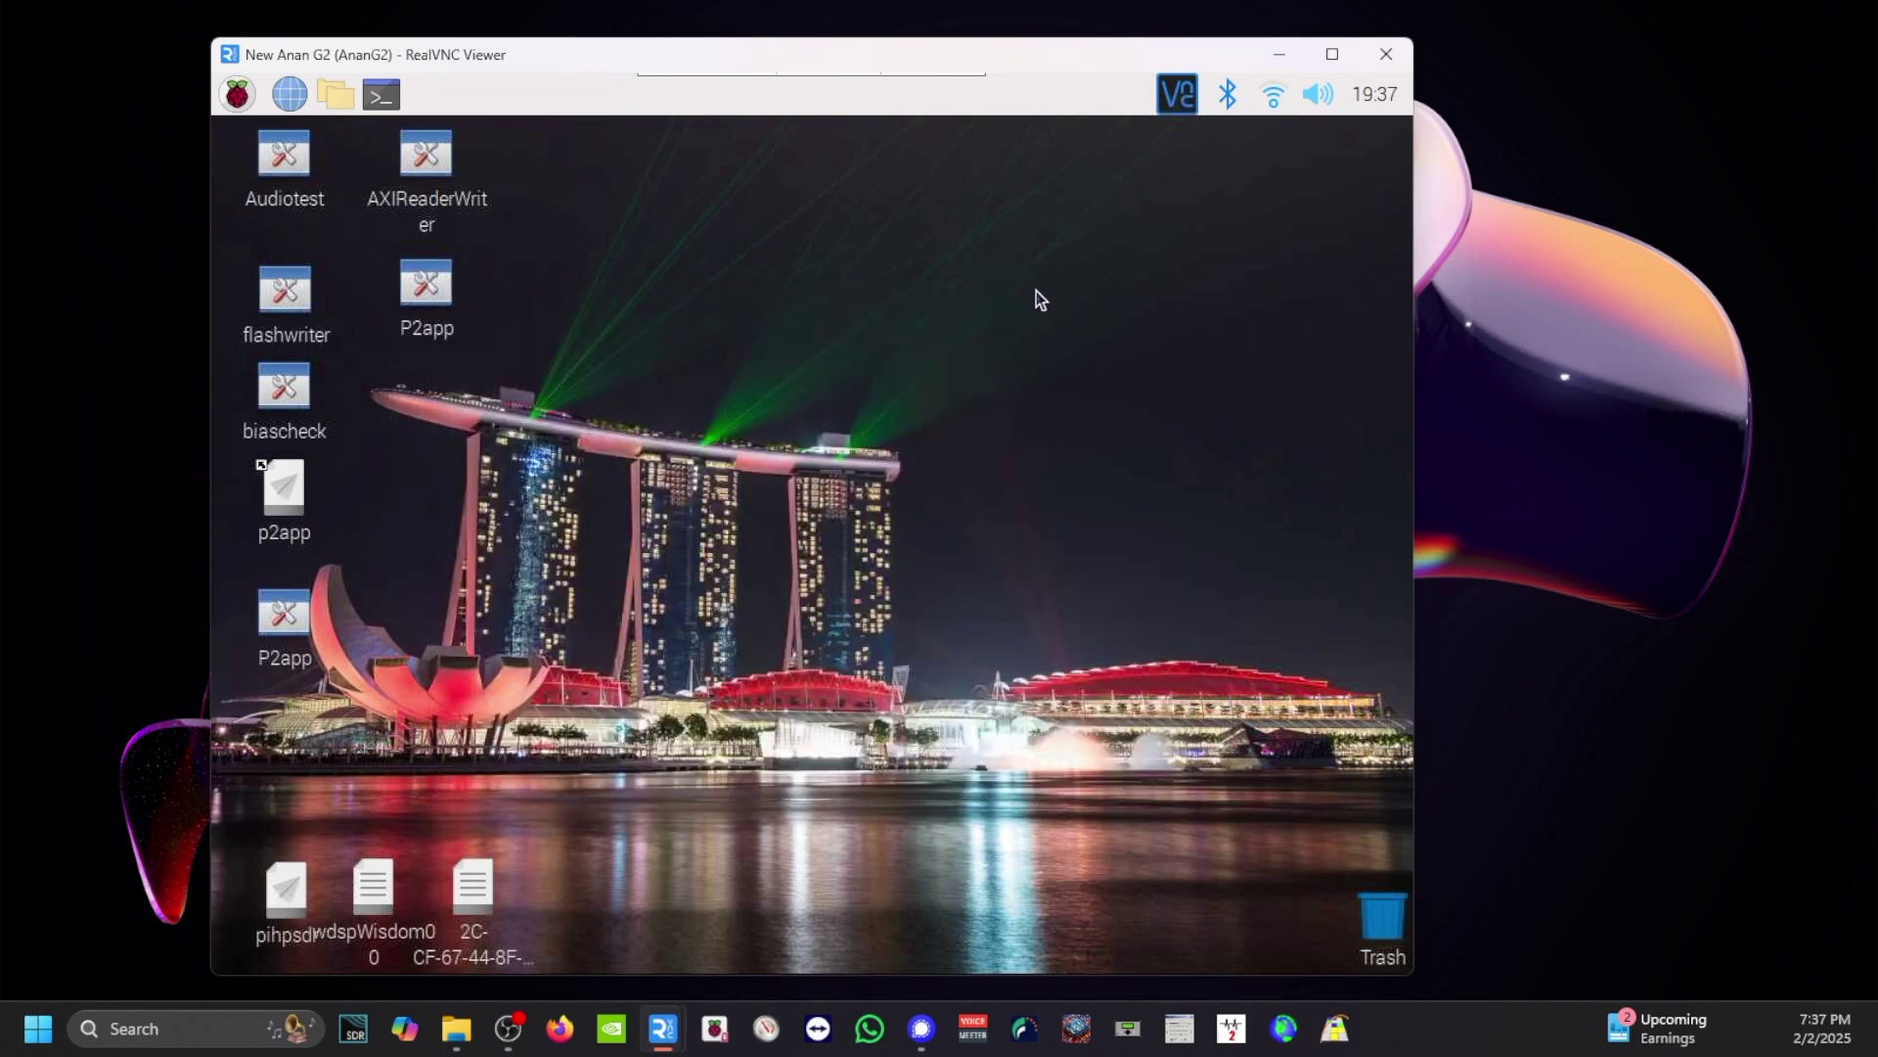
left_click(236, 96)
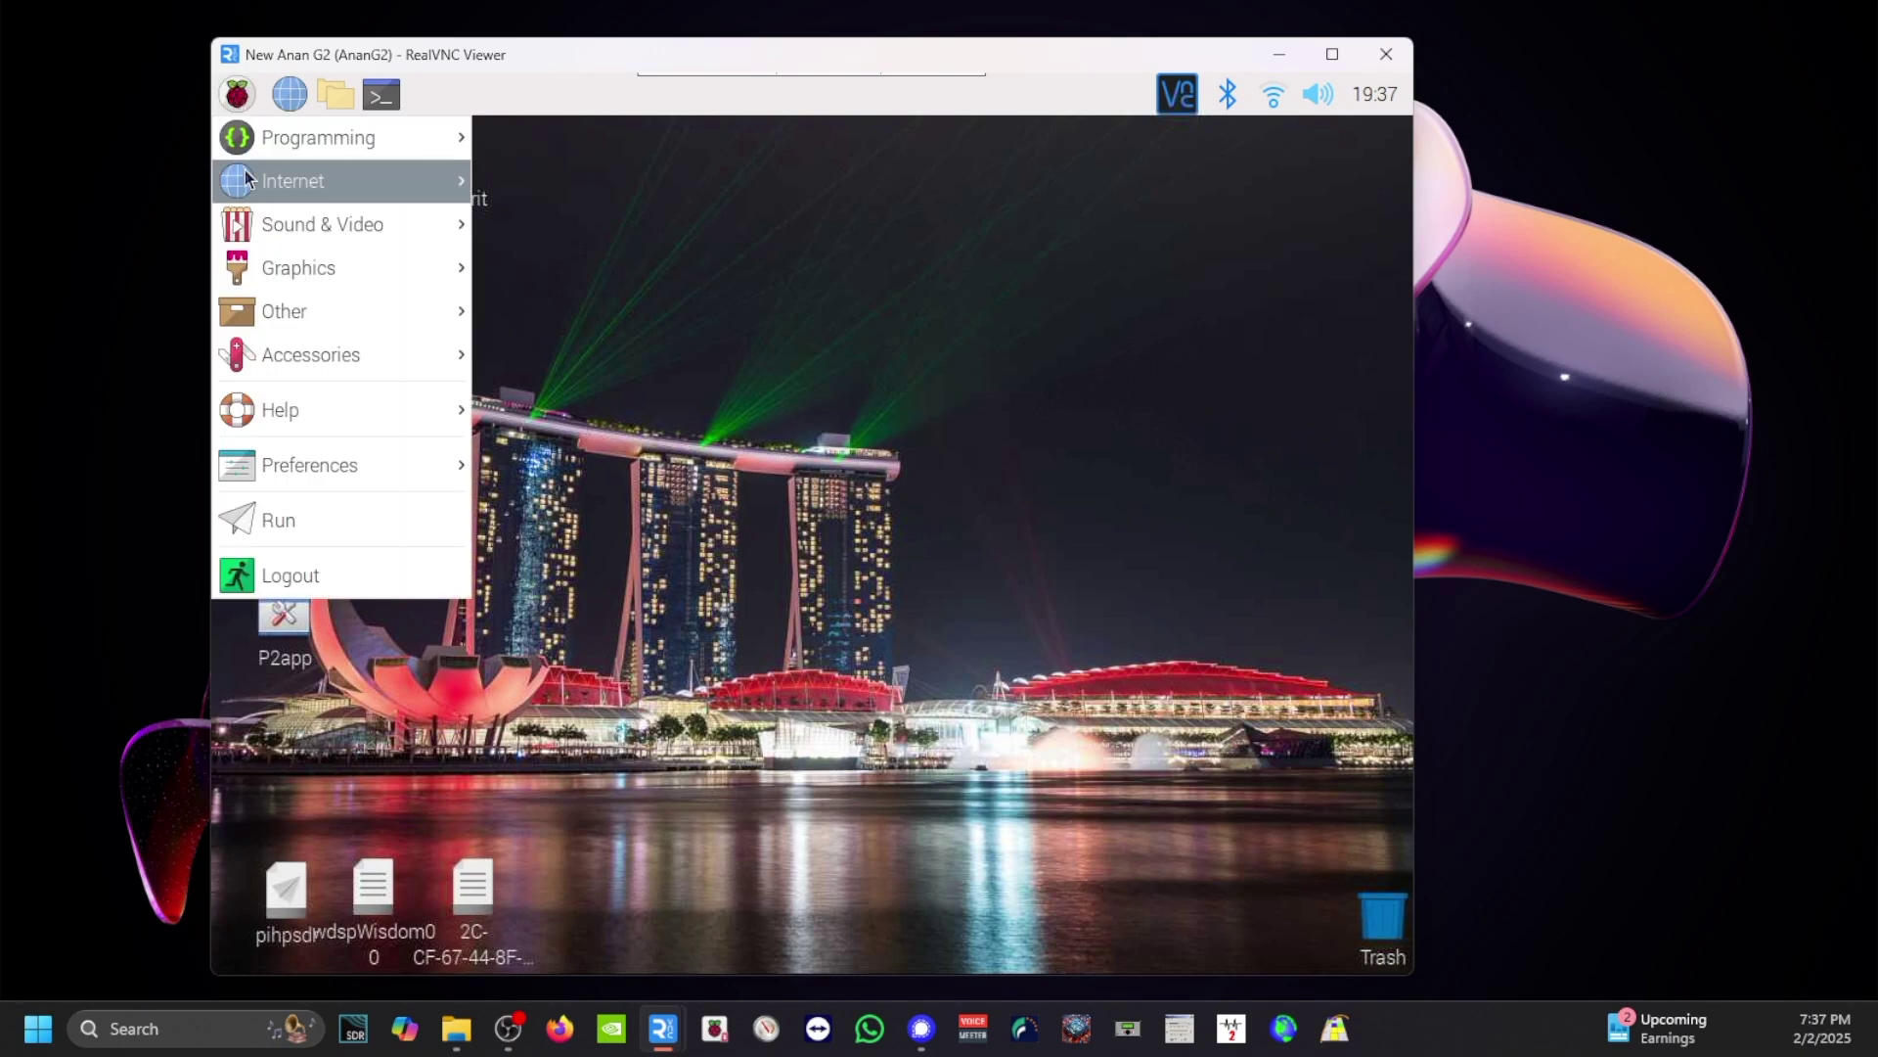
mouse_move(235, 462)
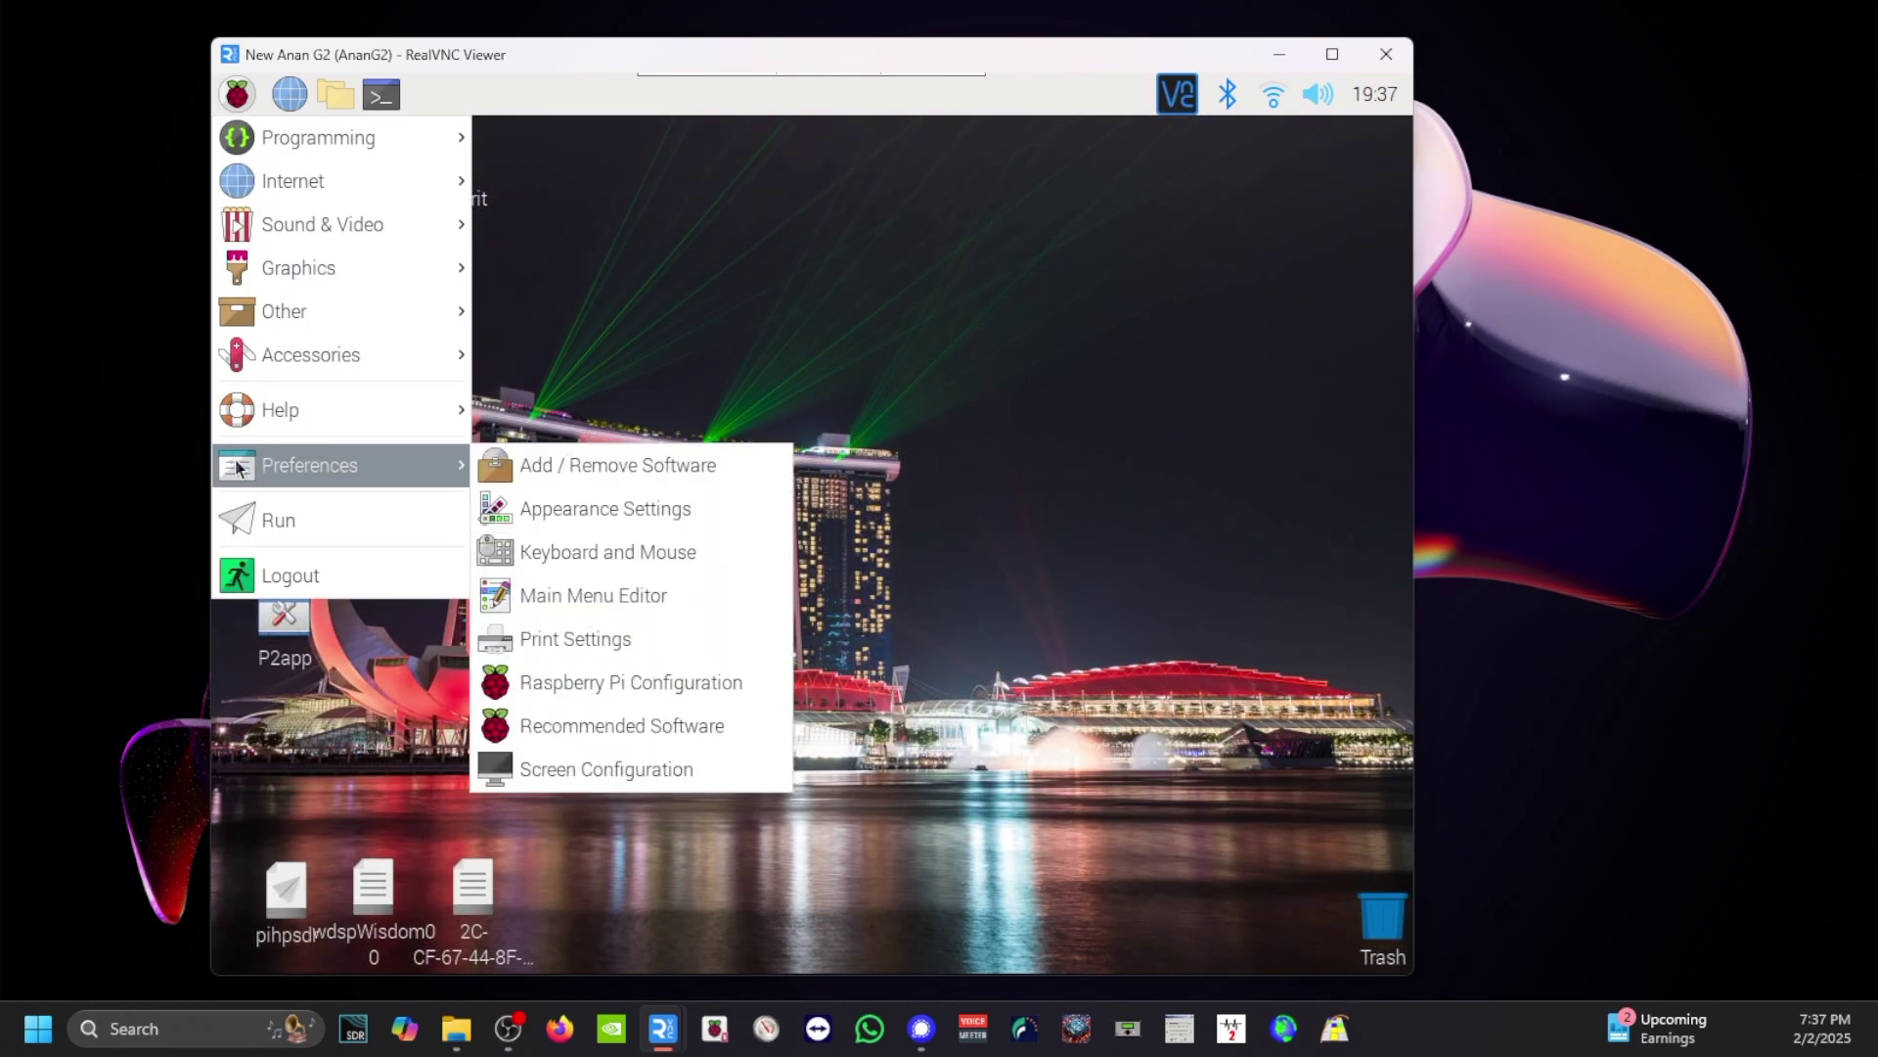
left_click(542, 691)
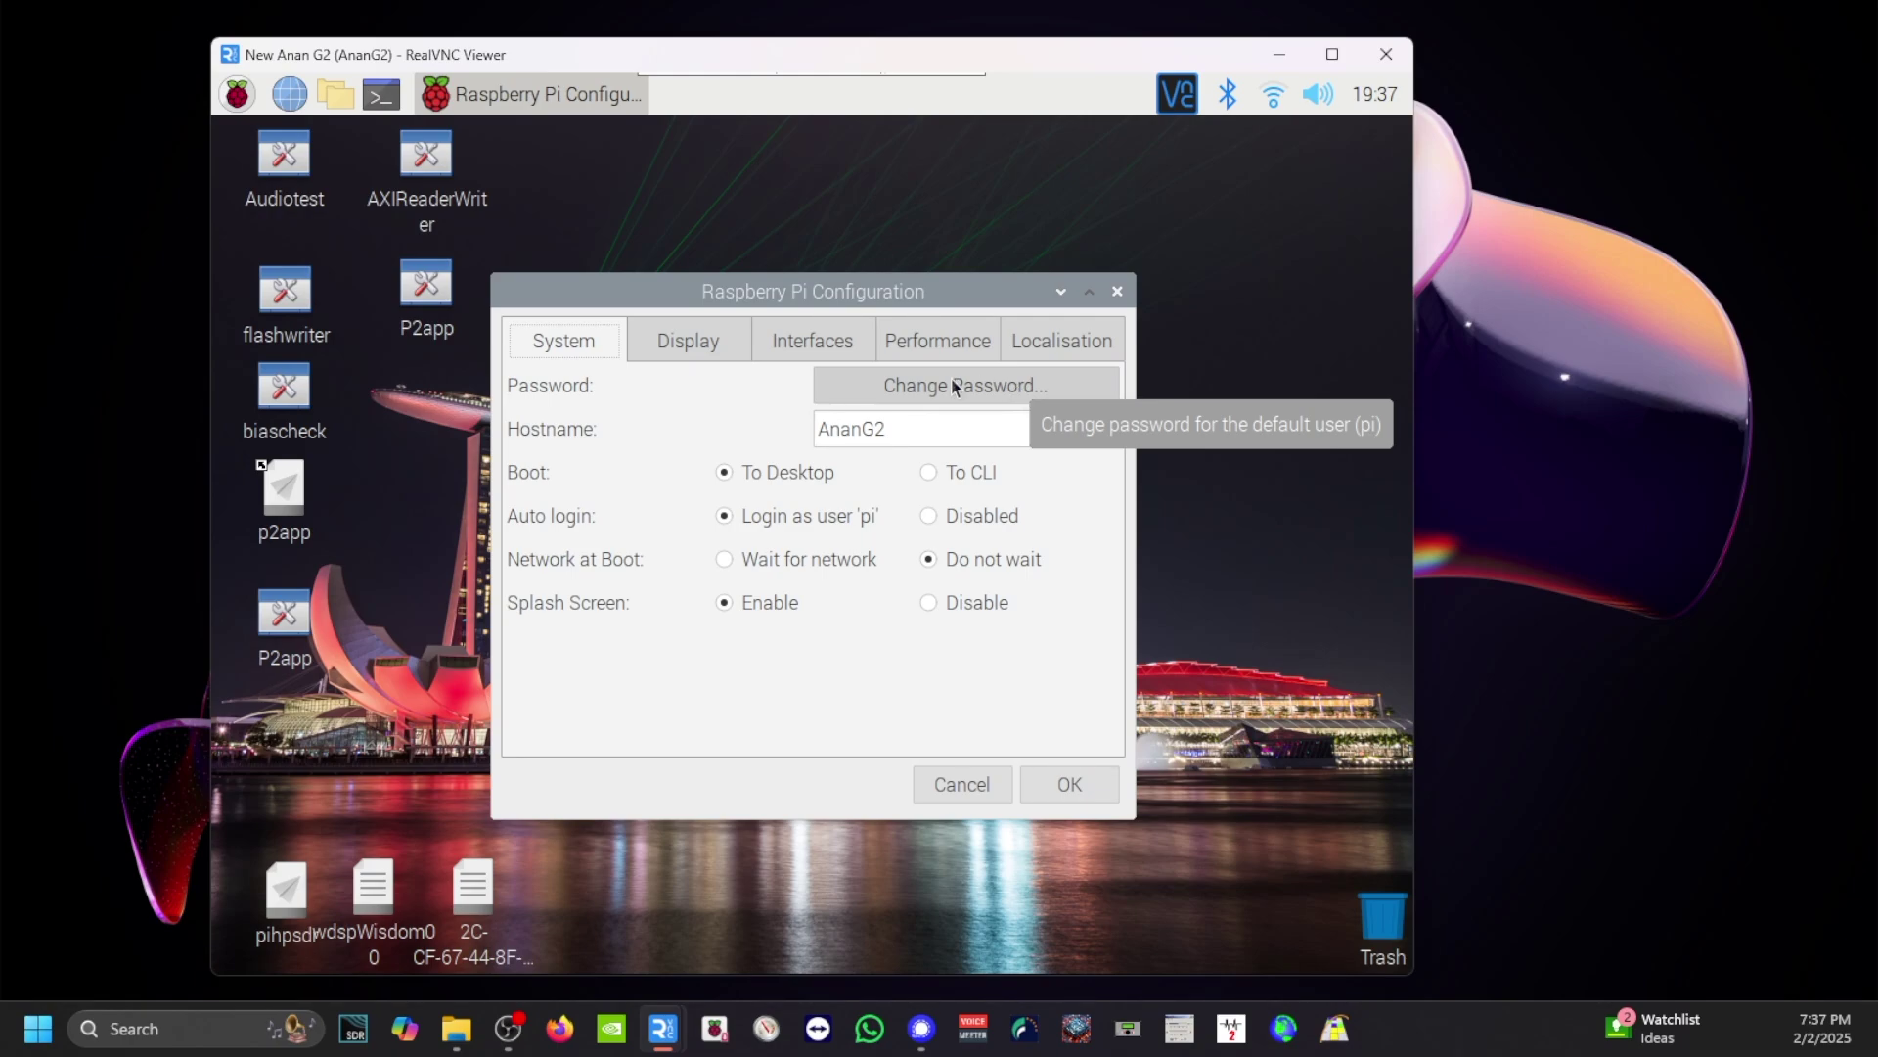
left_click(802, 345)
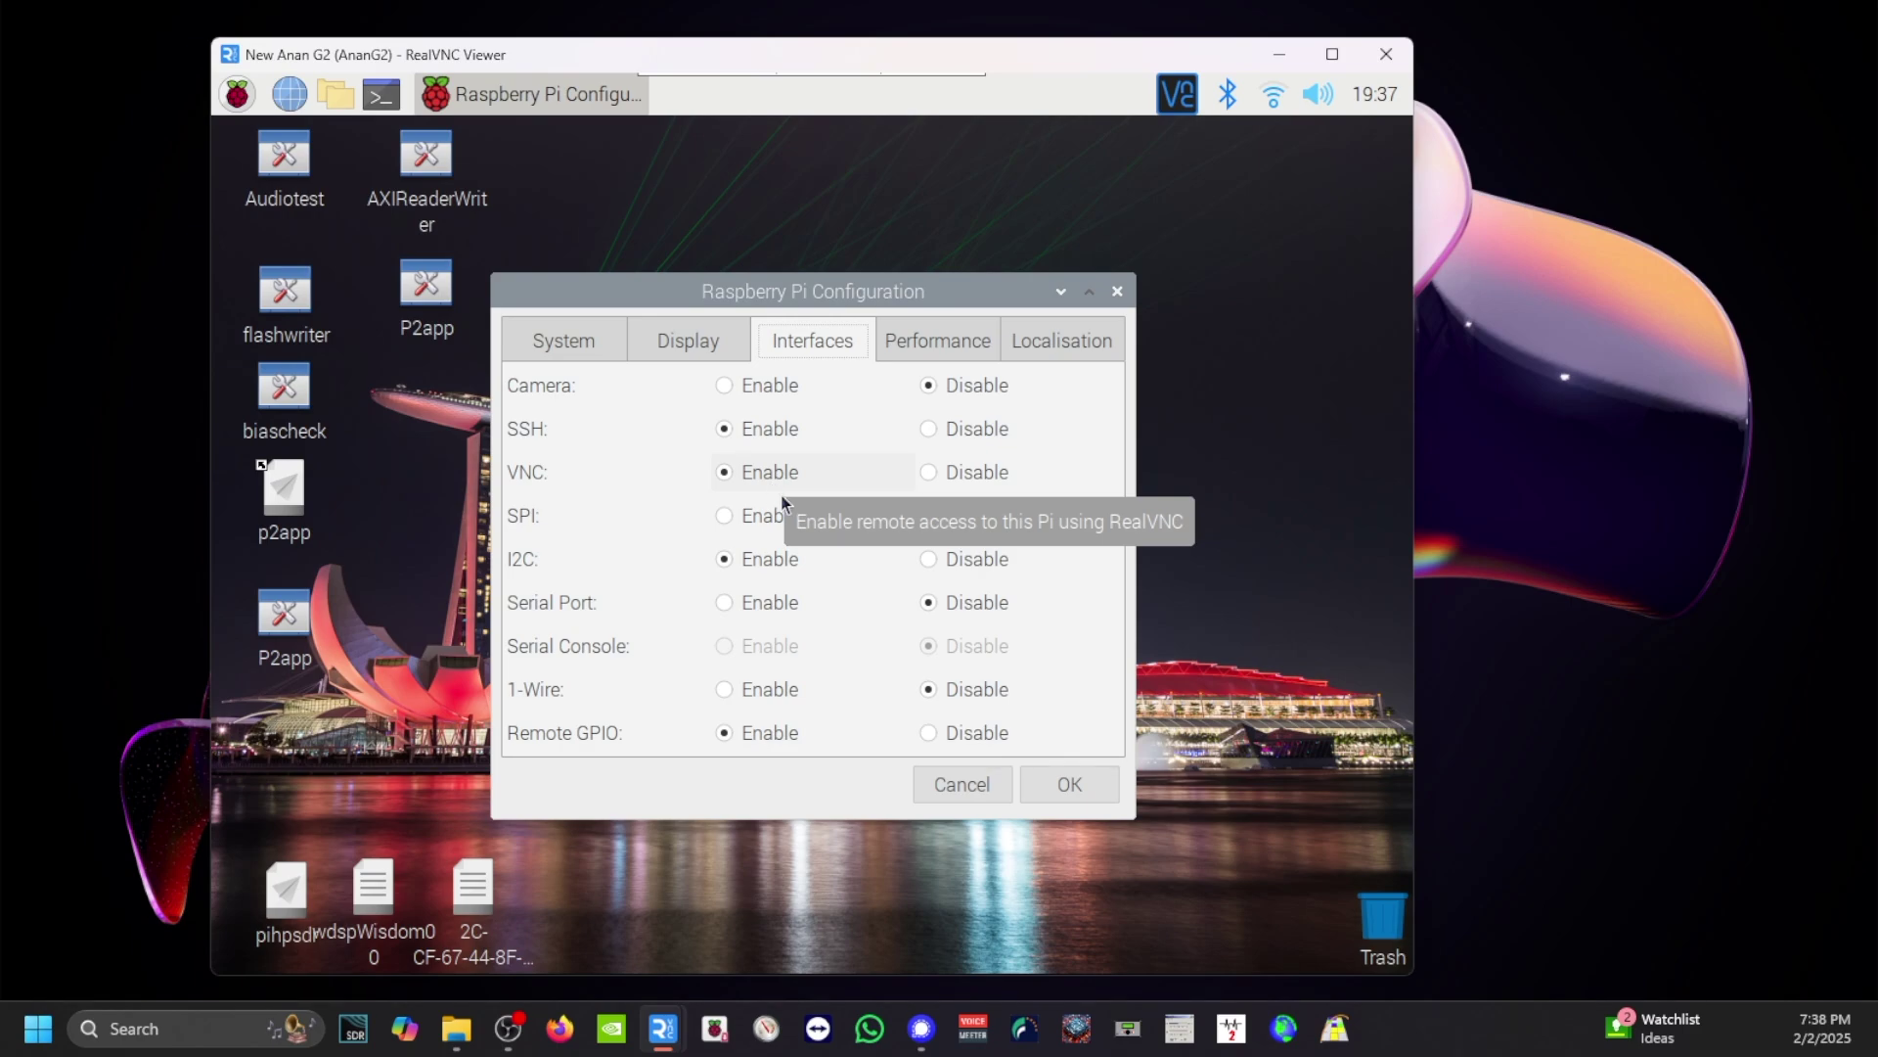
left_click(1047, 786)
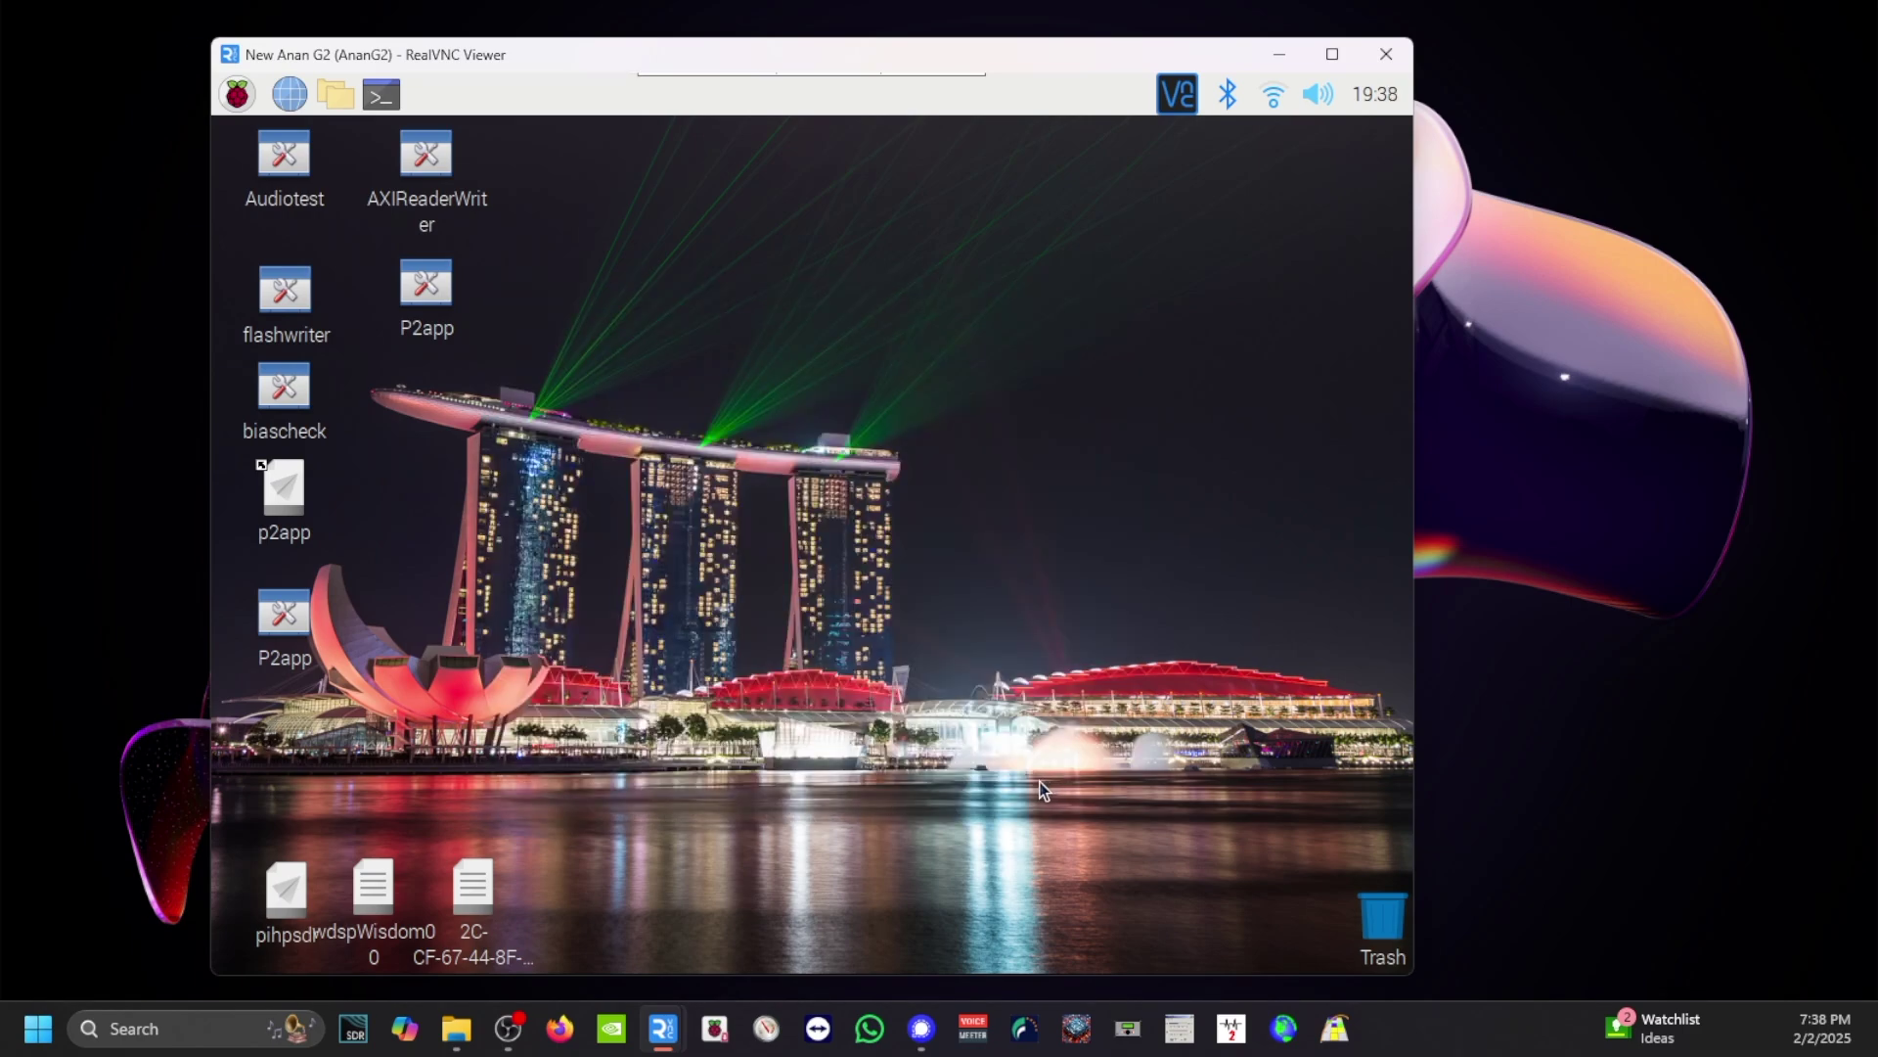
Step: Close the RealVNC Viewer window connected to the Anan G2 Pi
left_click(1402, 65)
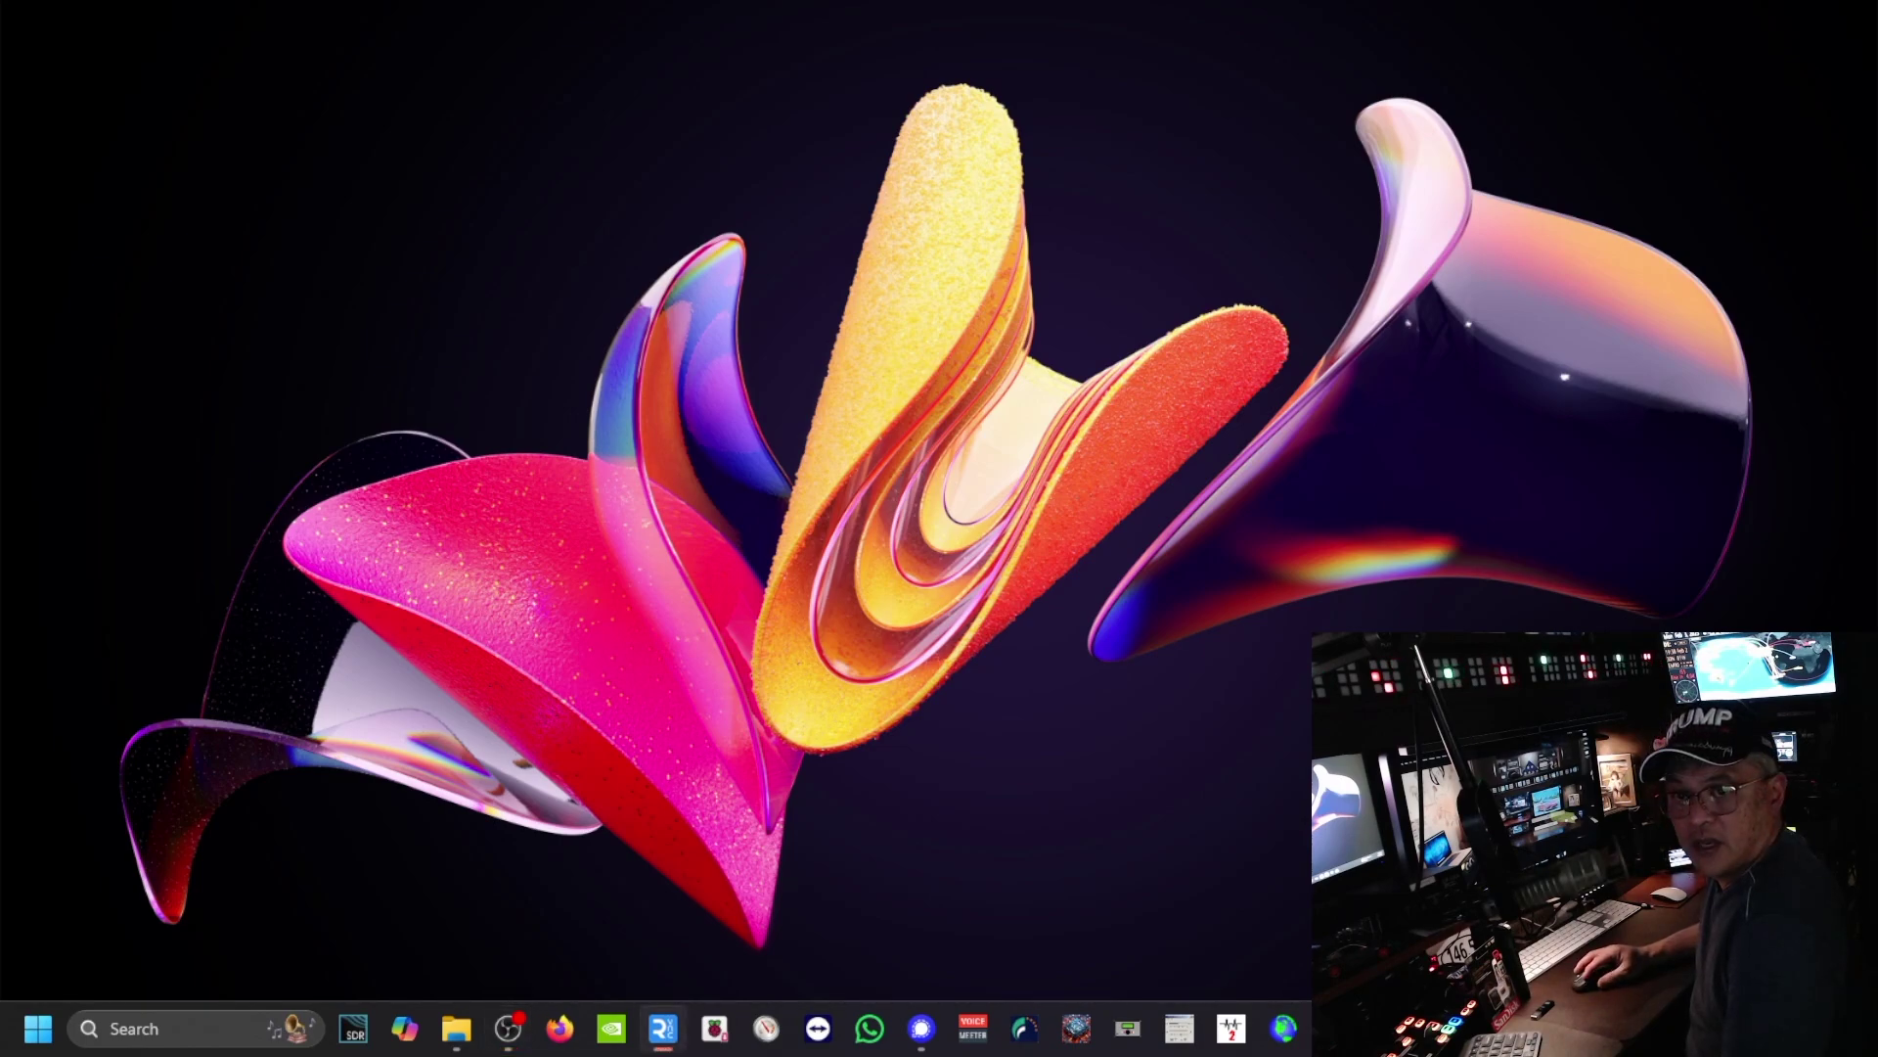
Step: Switch to the RealVNC Viewer address book and start a New connection from its right-click menu
key("alt+Tab")
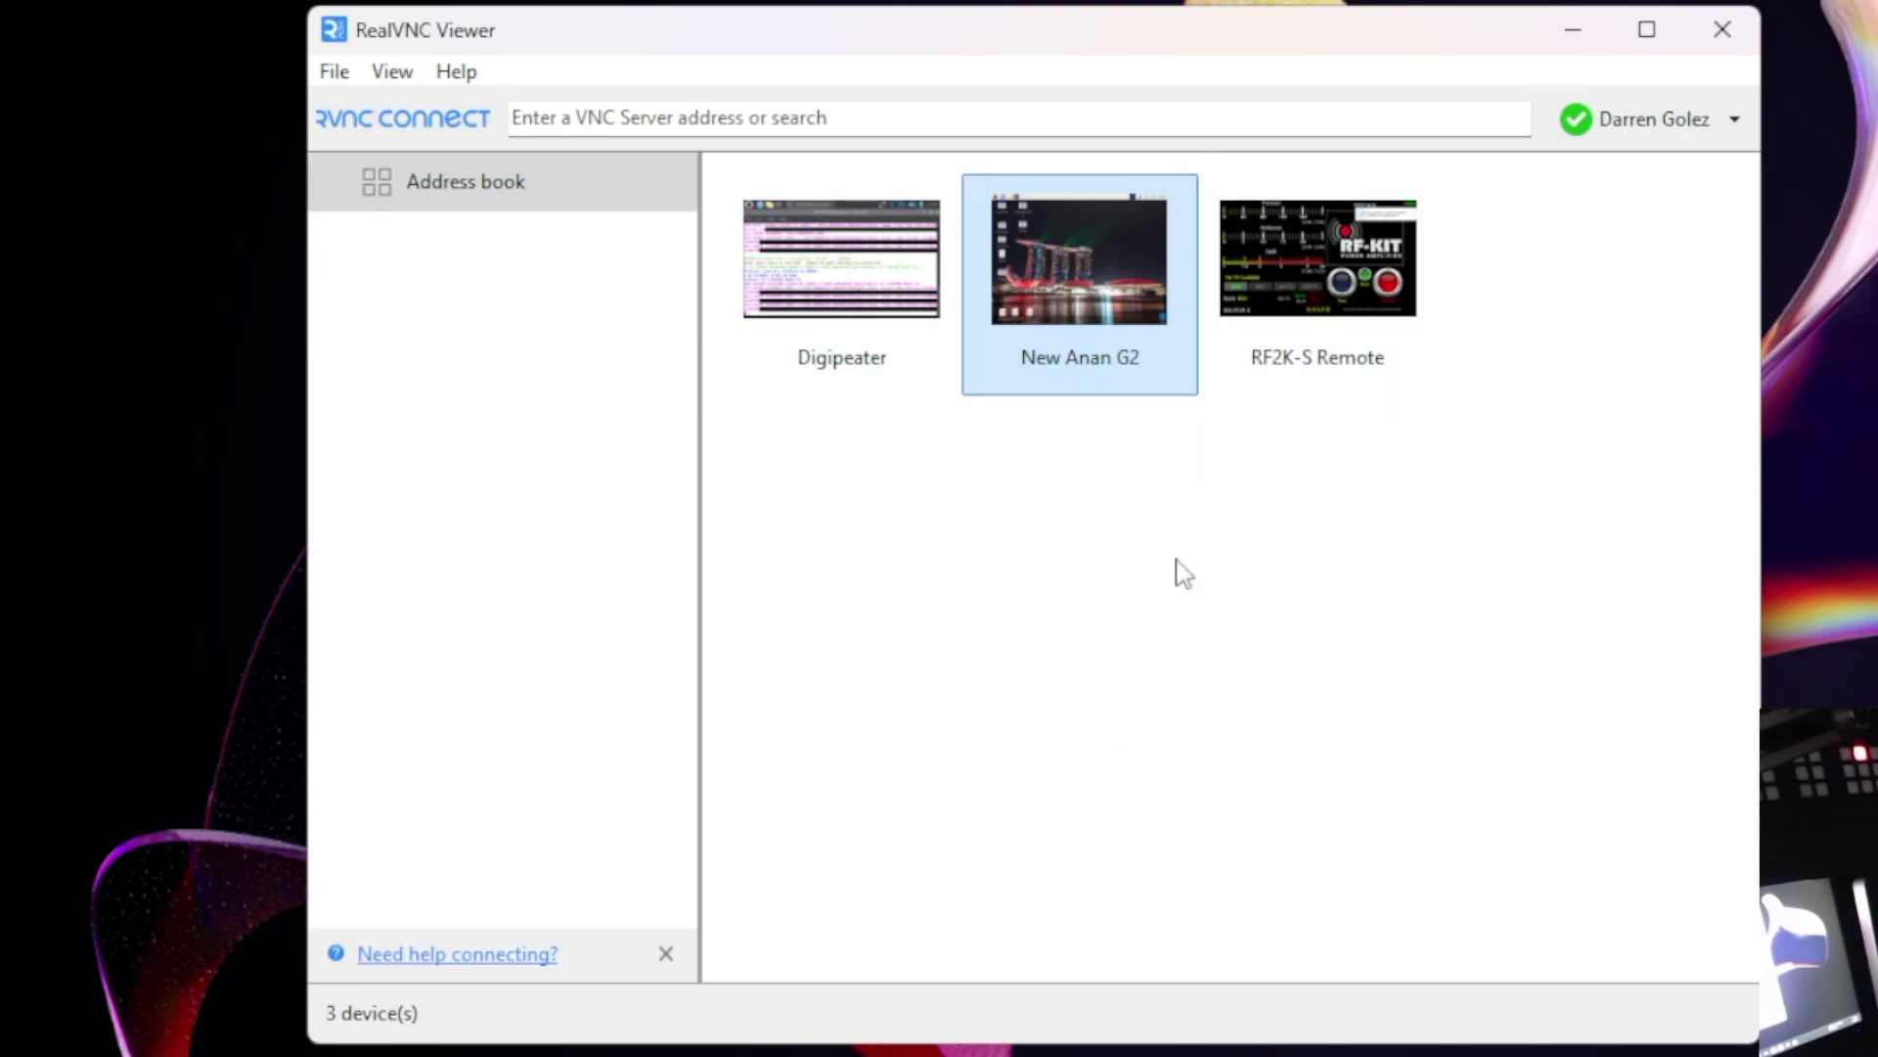
left_click(343, 75)
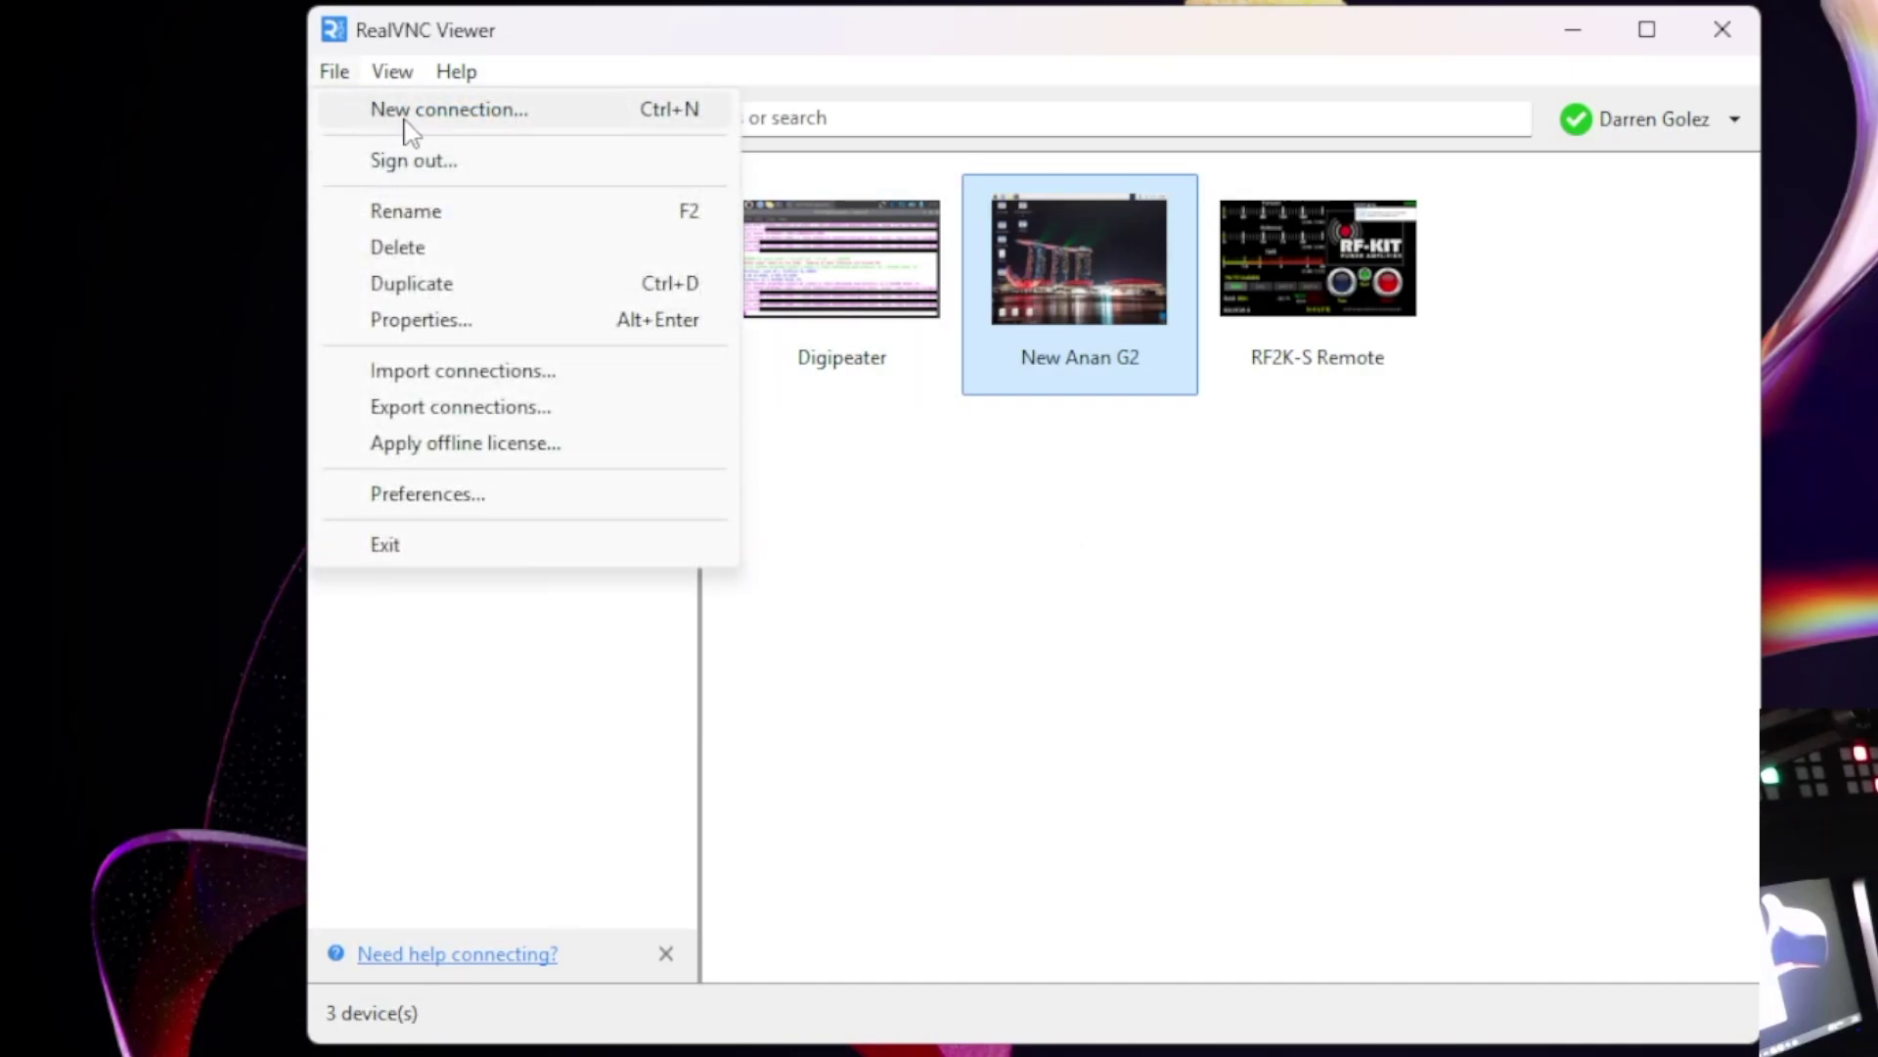
right_click(1165, 521)
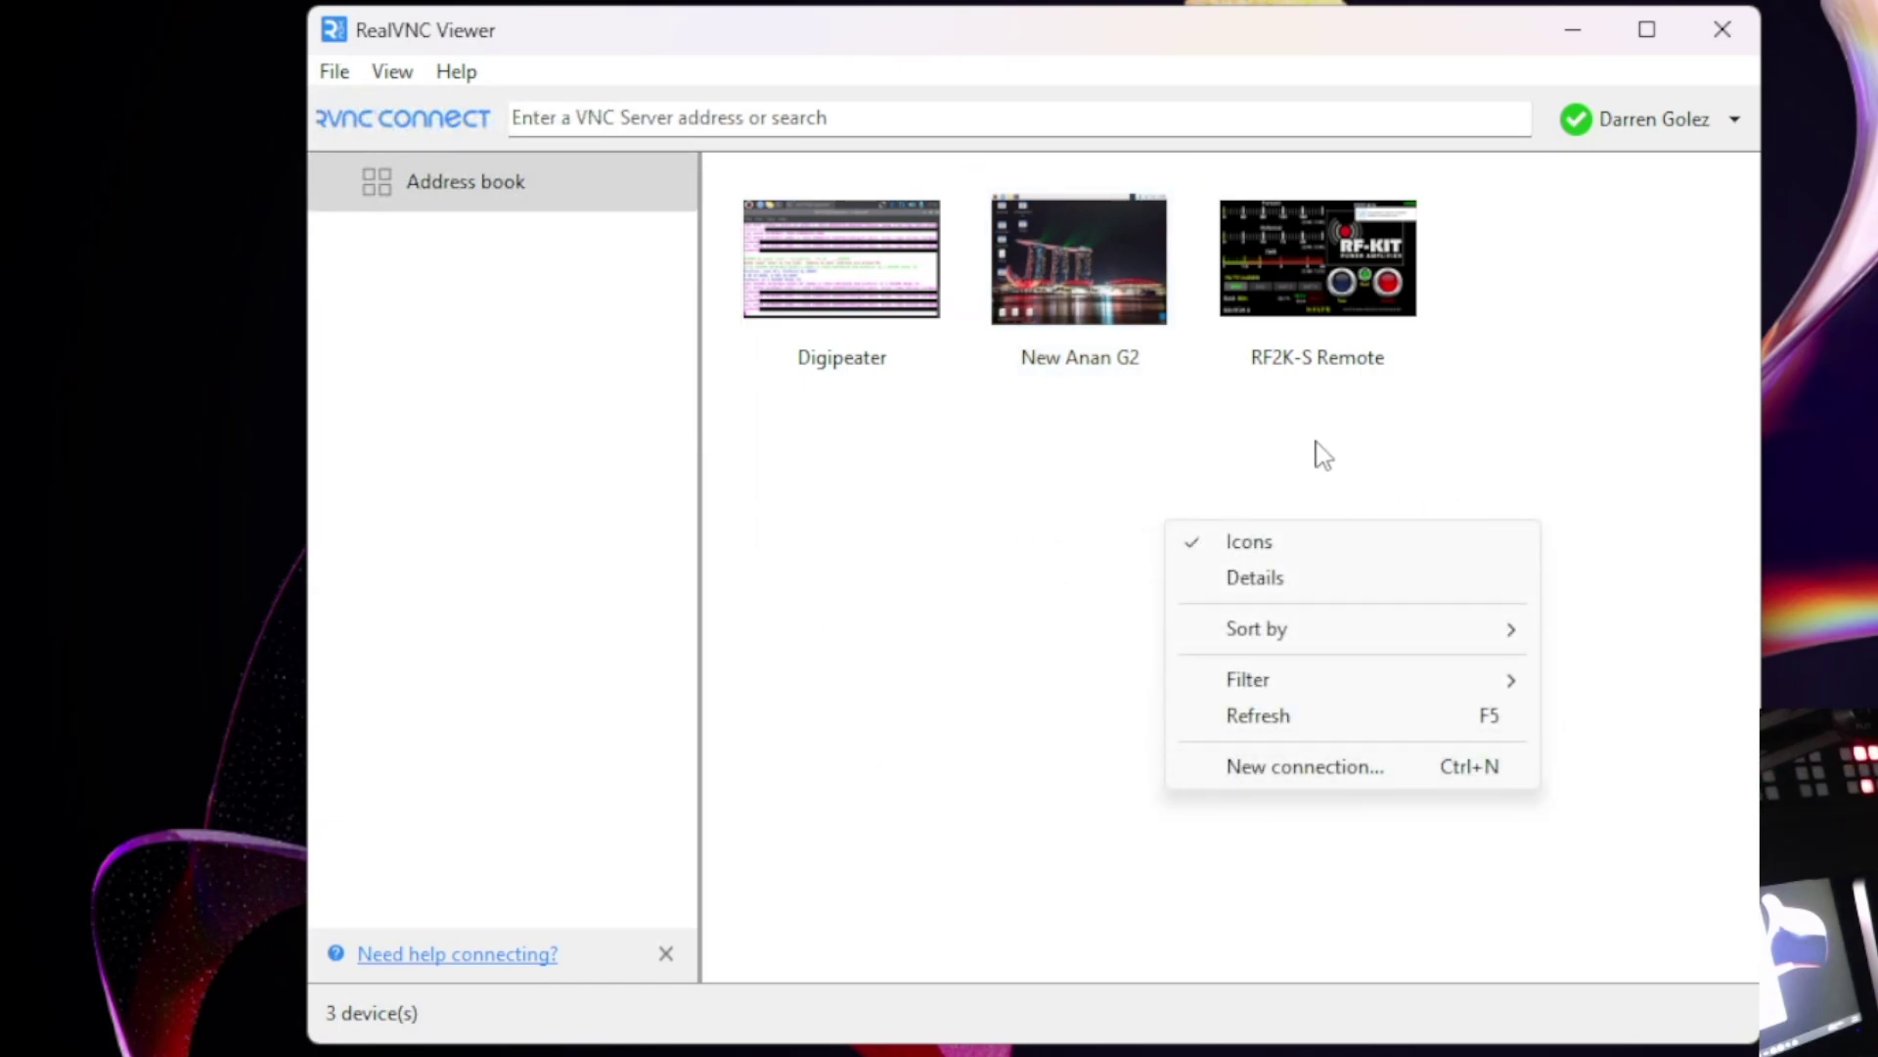
left_click(1252, 768)
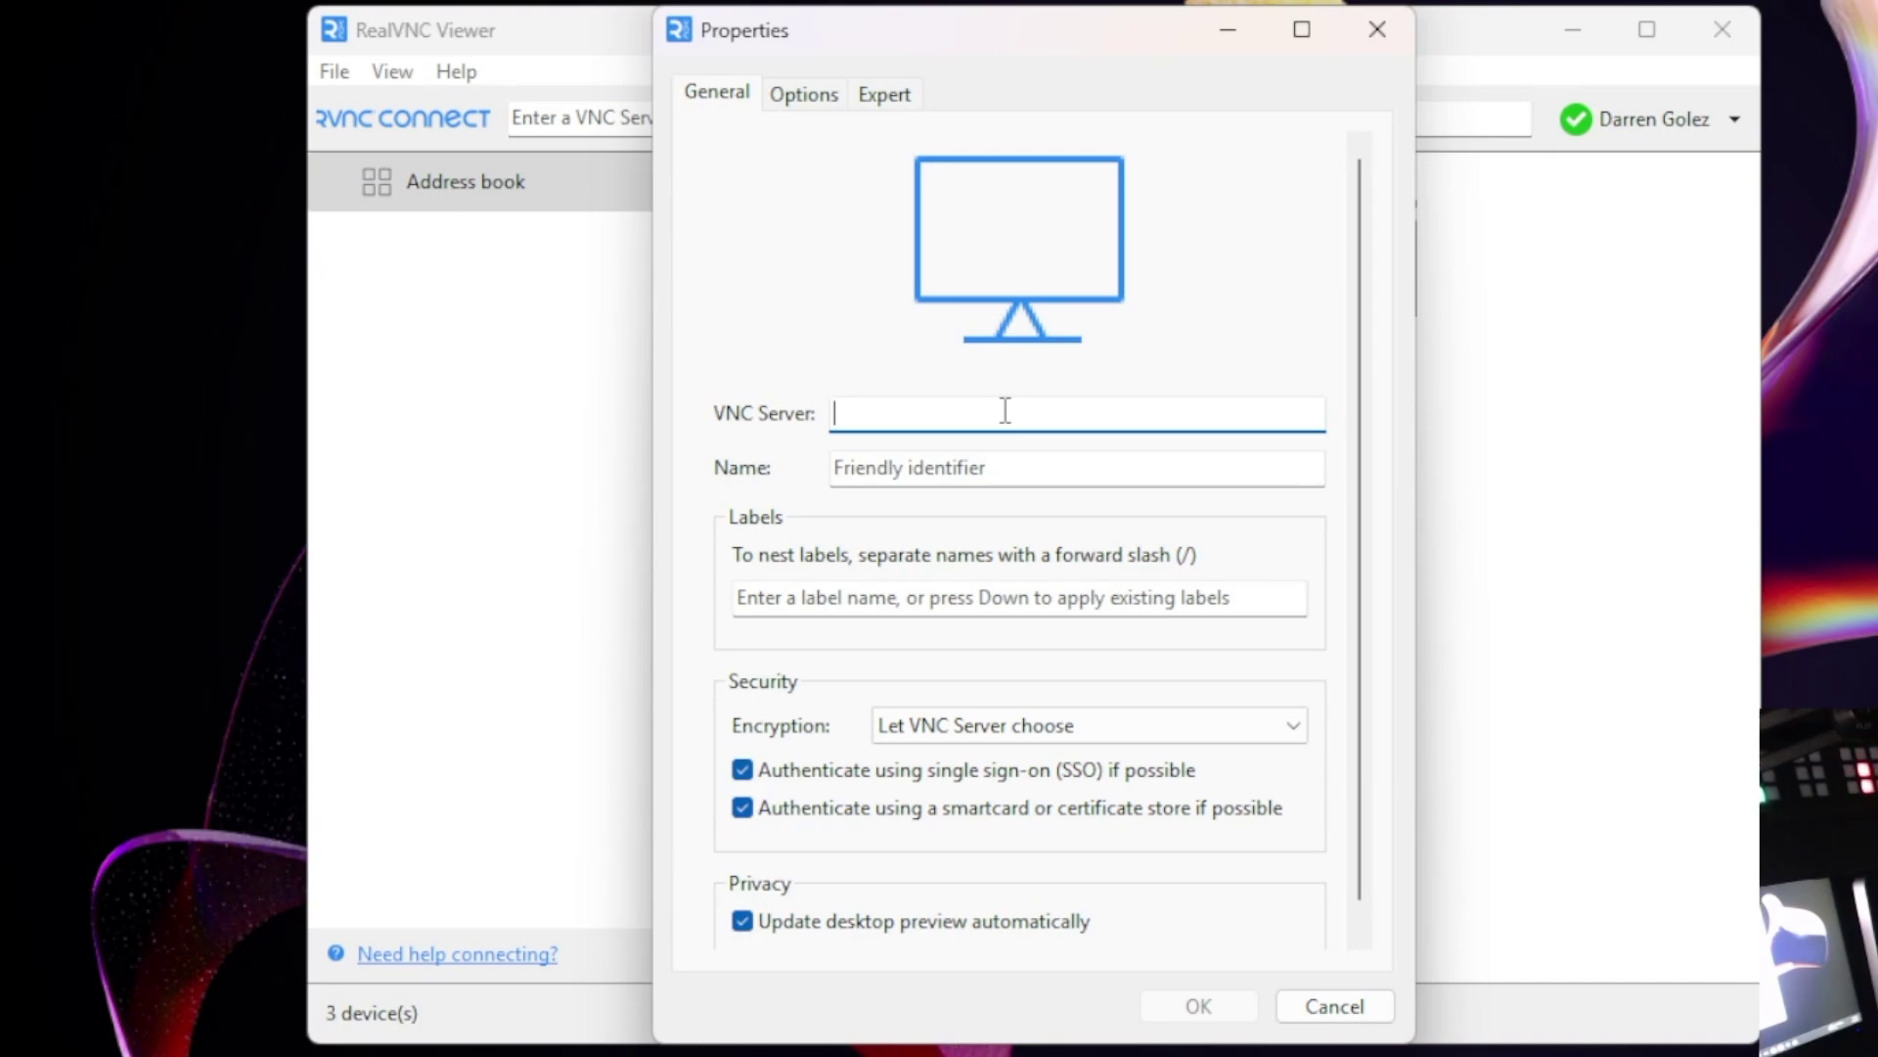
Step: Enter server AnanG2 and name 'G2 for YouTube Video', reviewing the Options and Expert tabs
type("Anan")
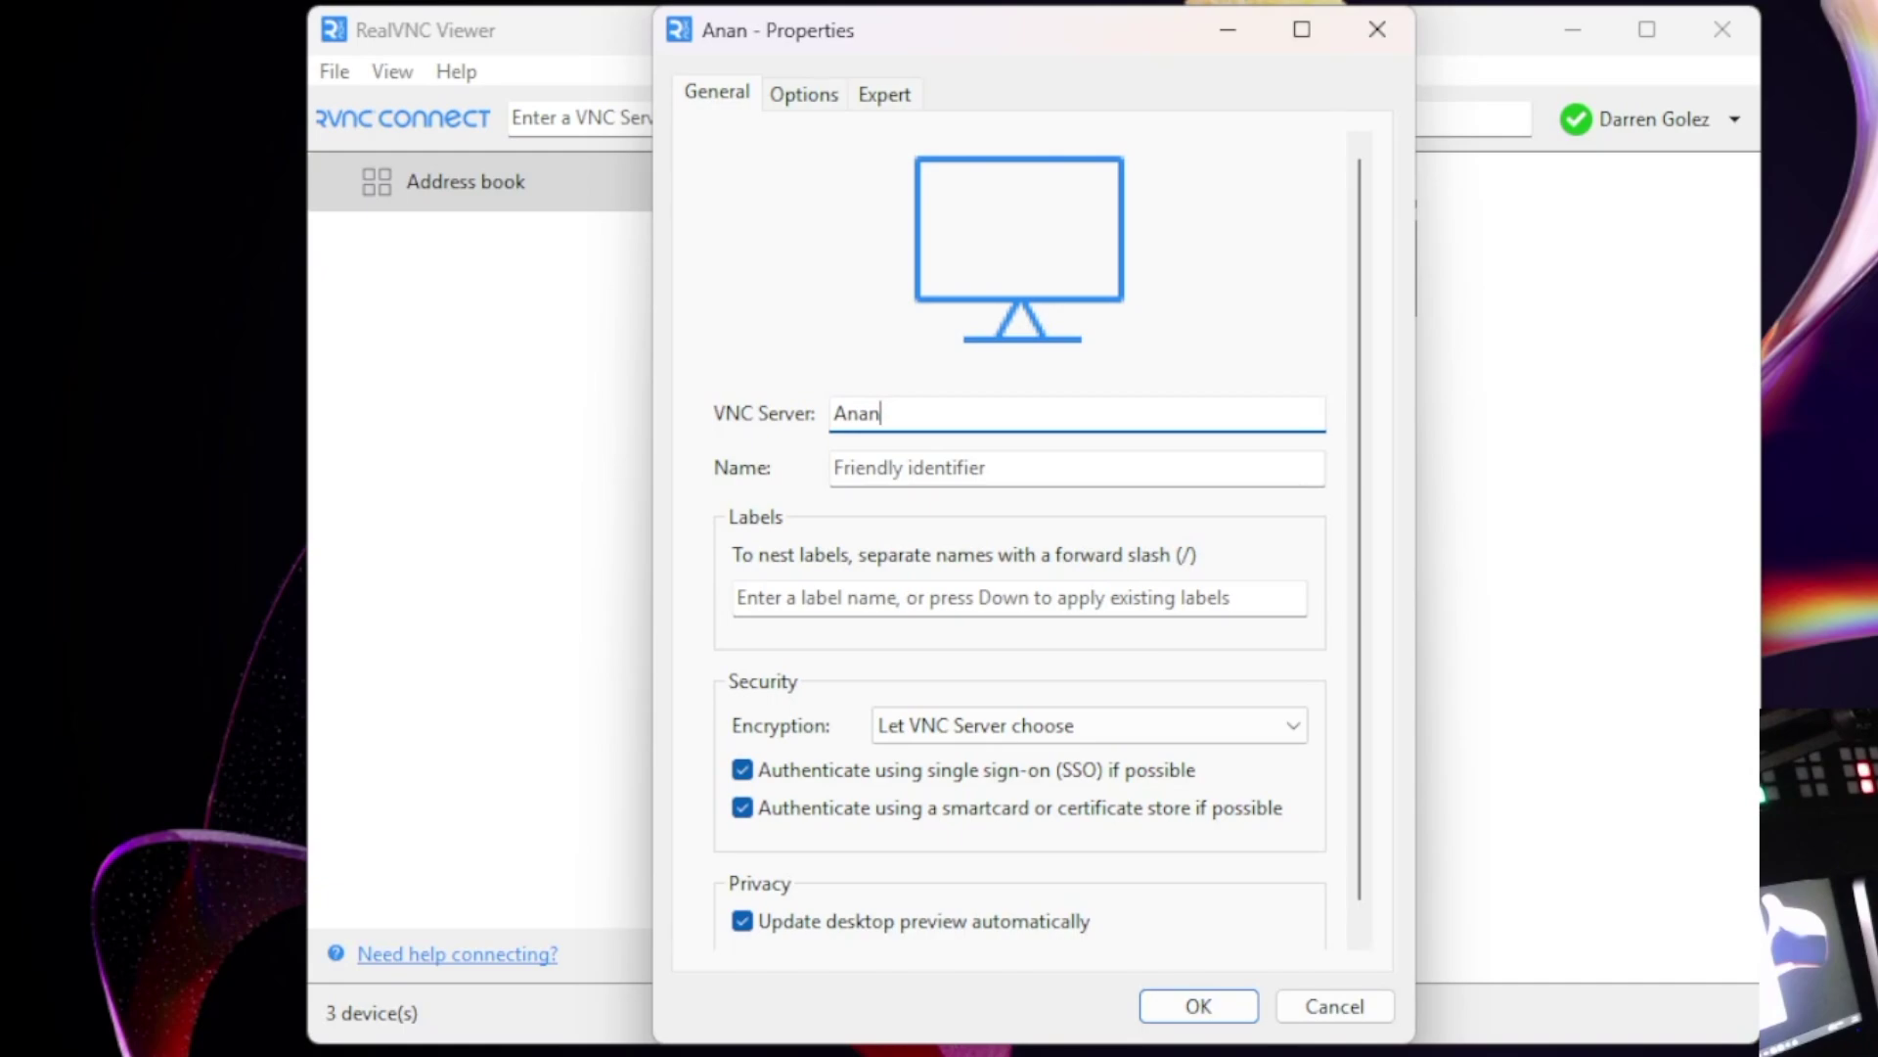
type("G2")
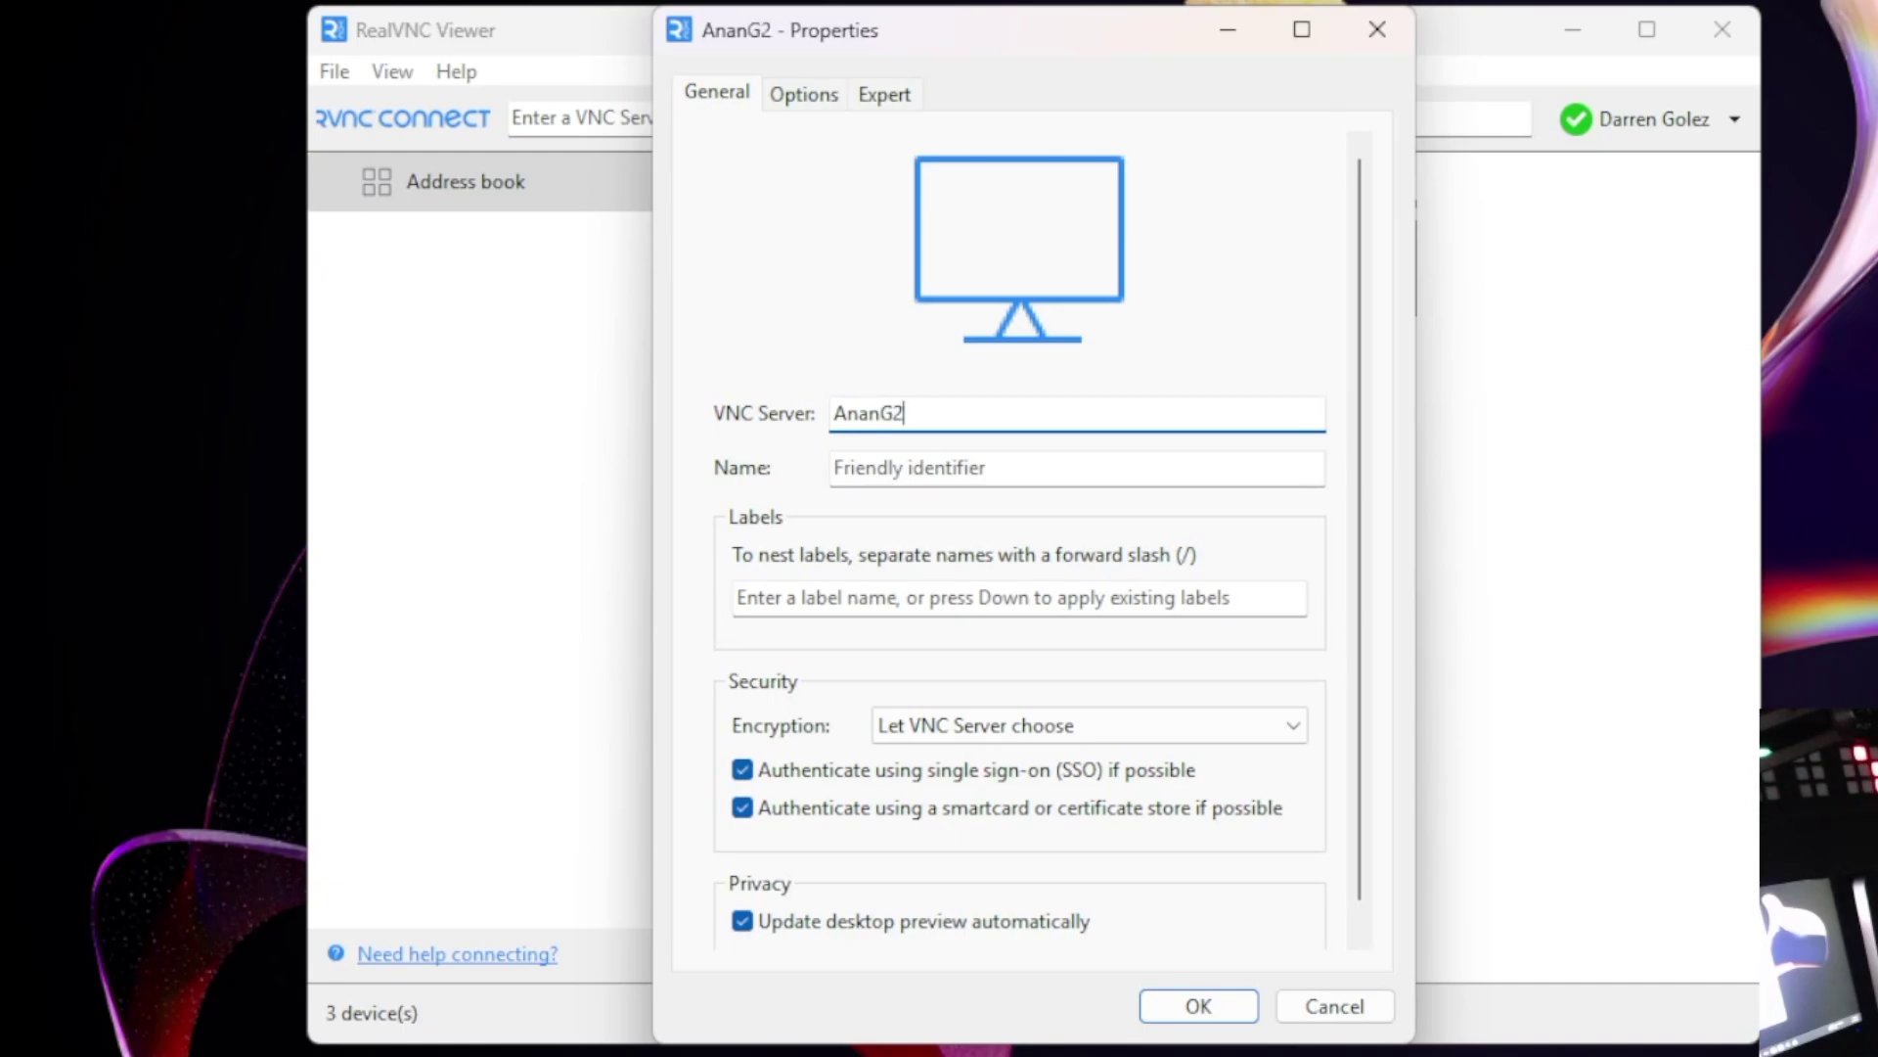
left_click(1005, 471)
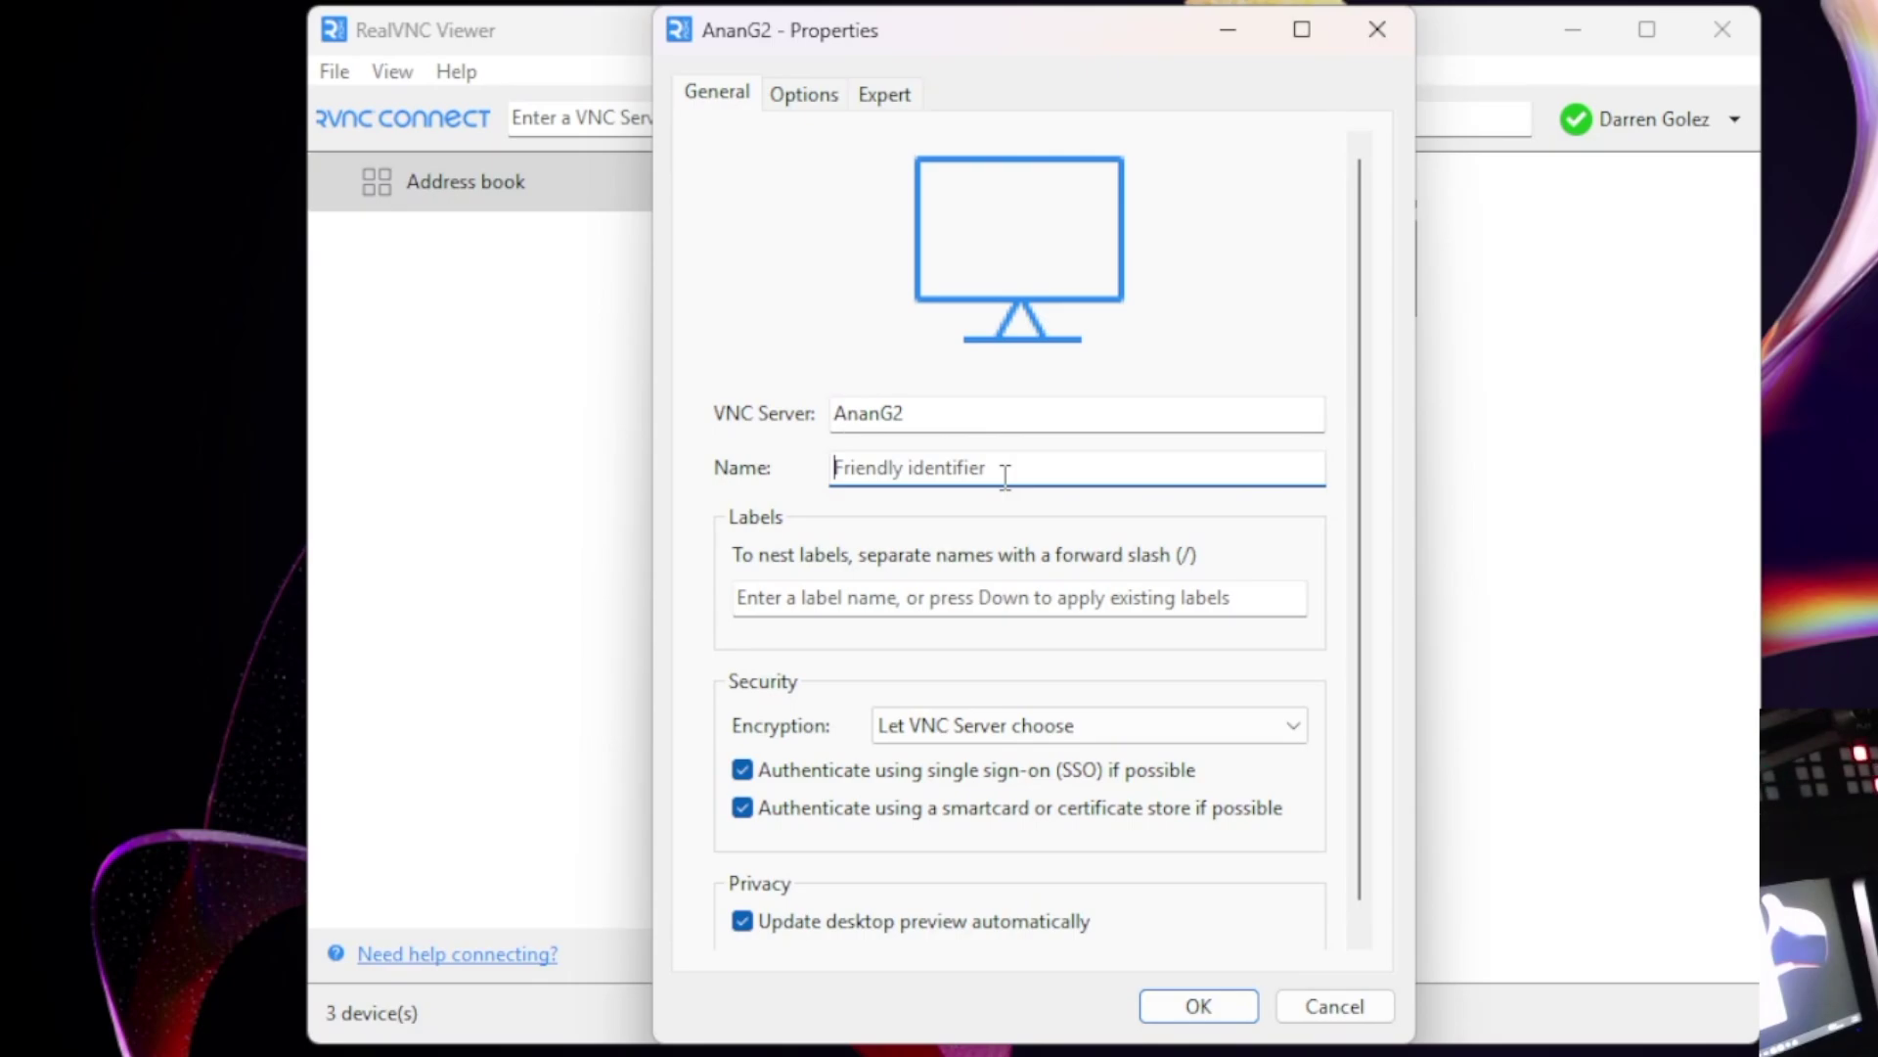
type("G2 for Y")
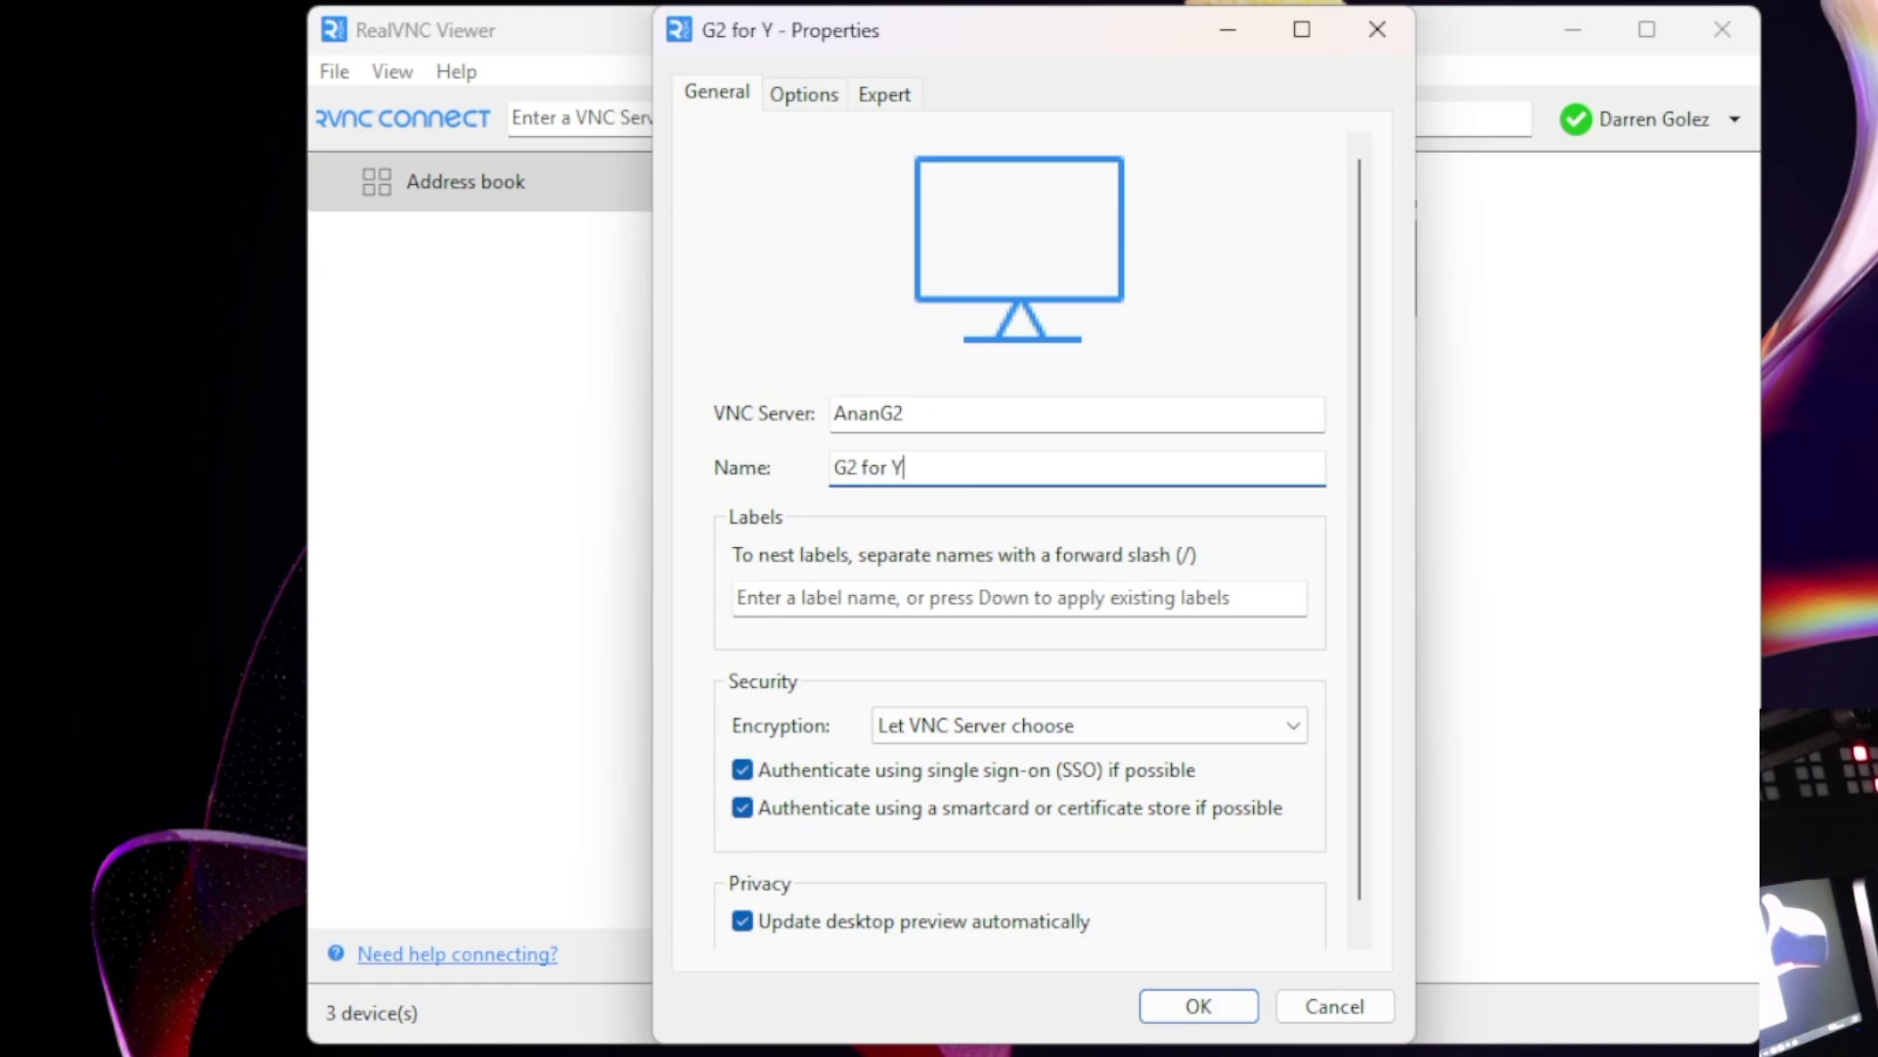
type("ouTube V")
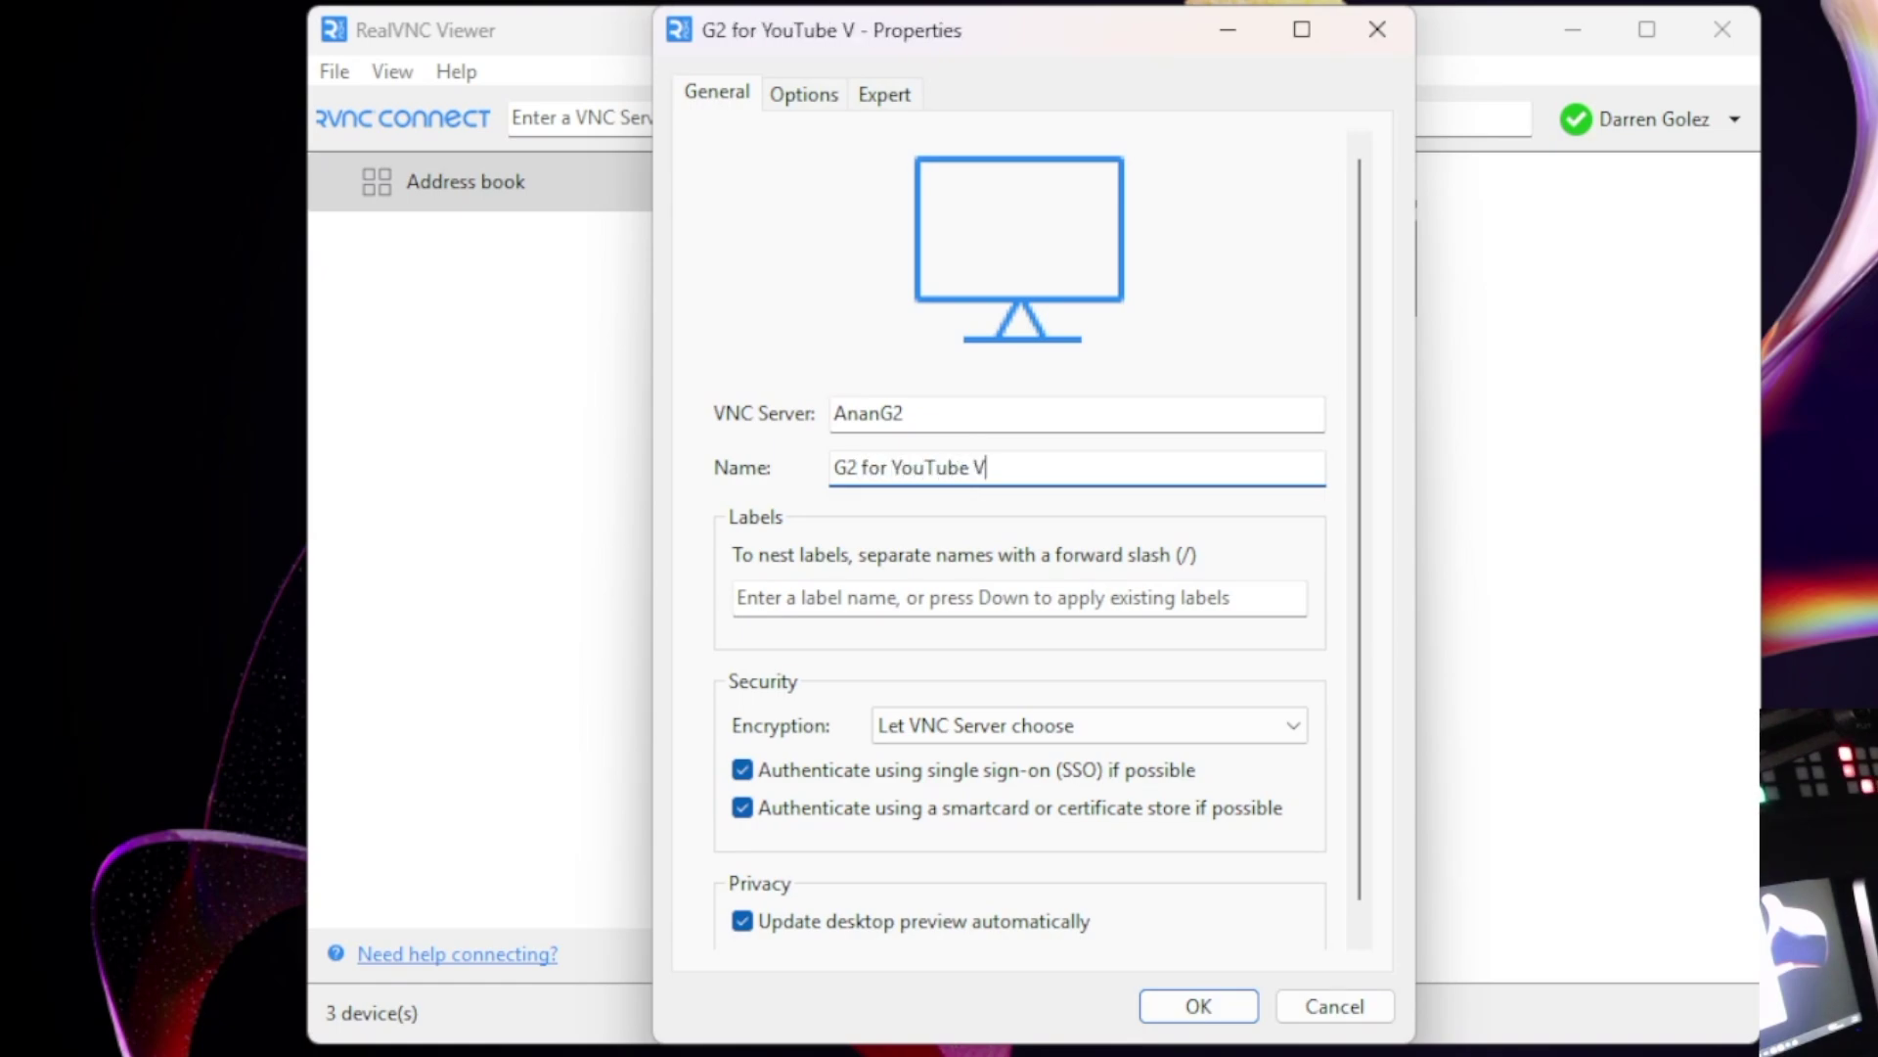
type("ideo")
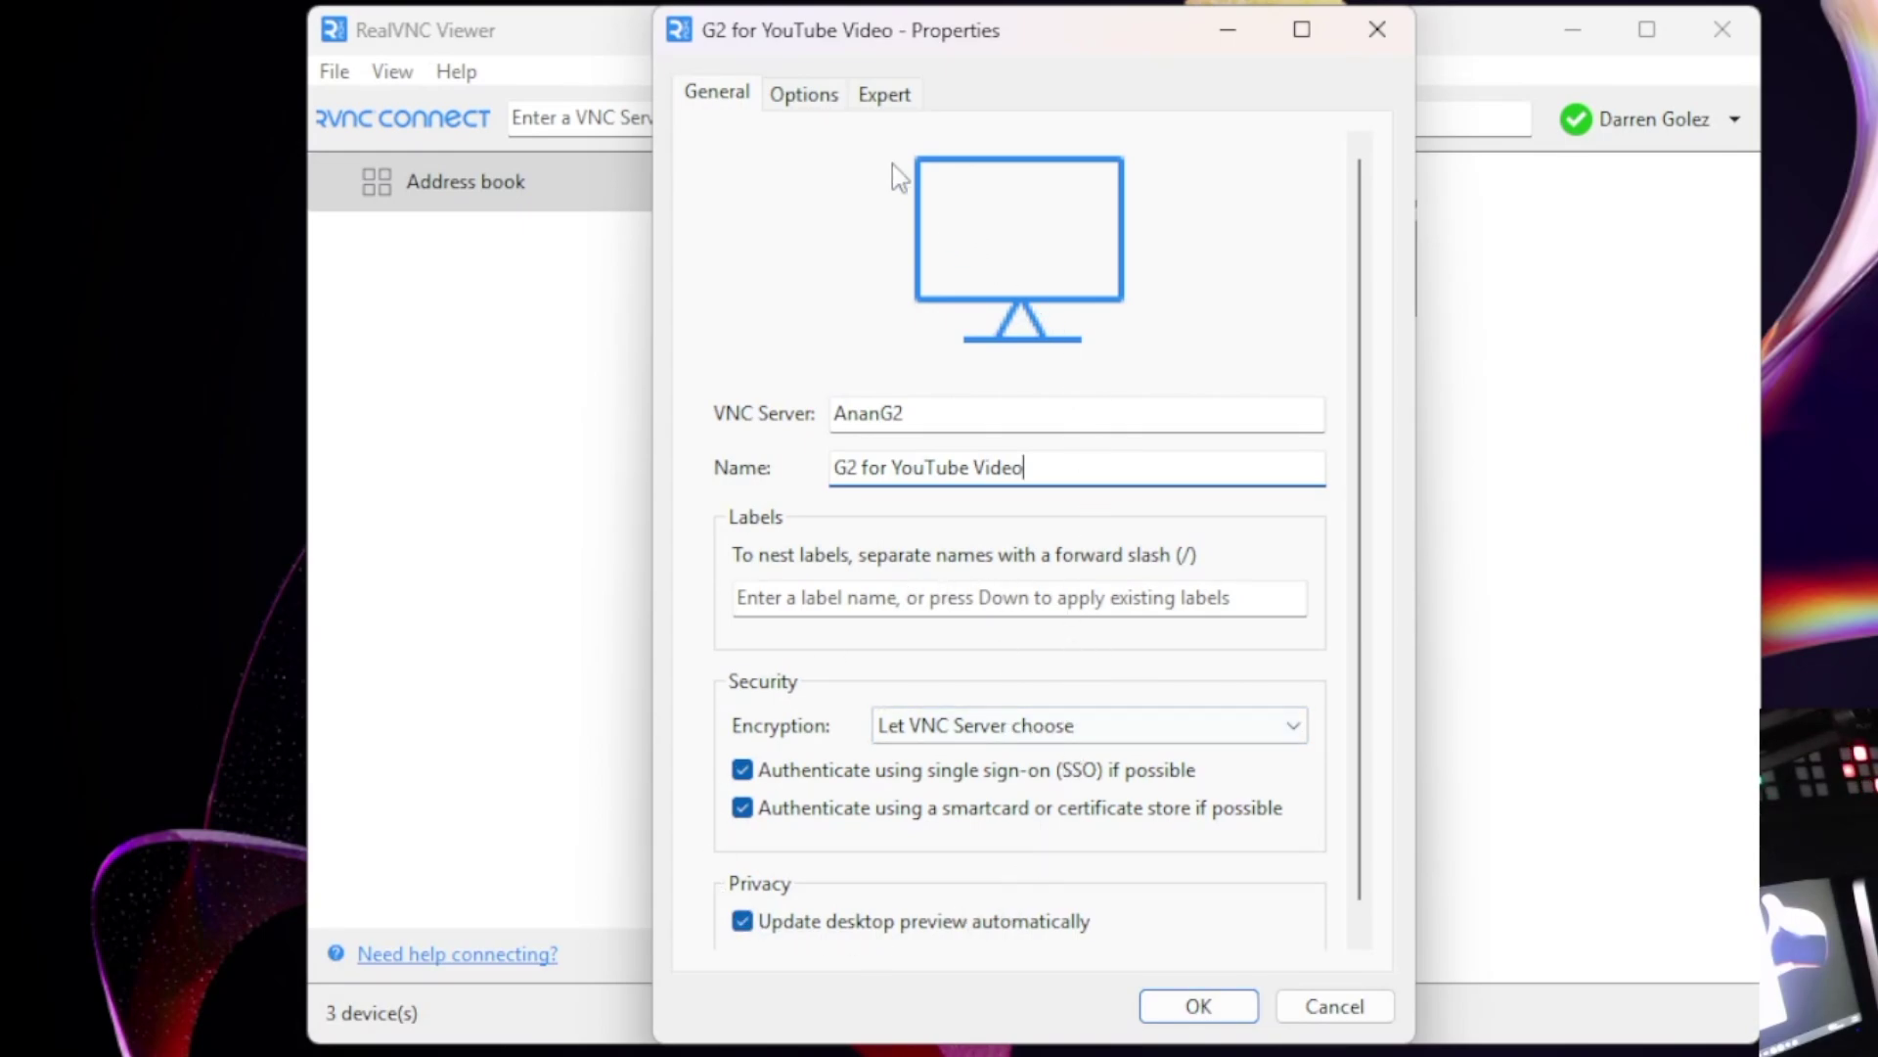
left_click(804, 94)
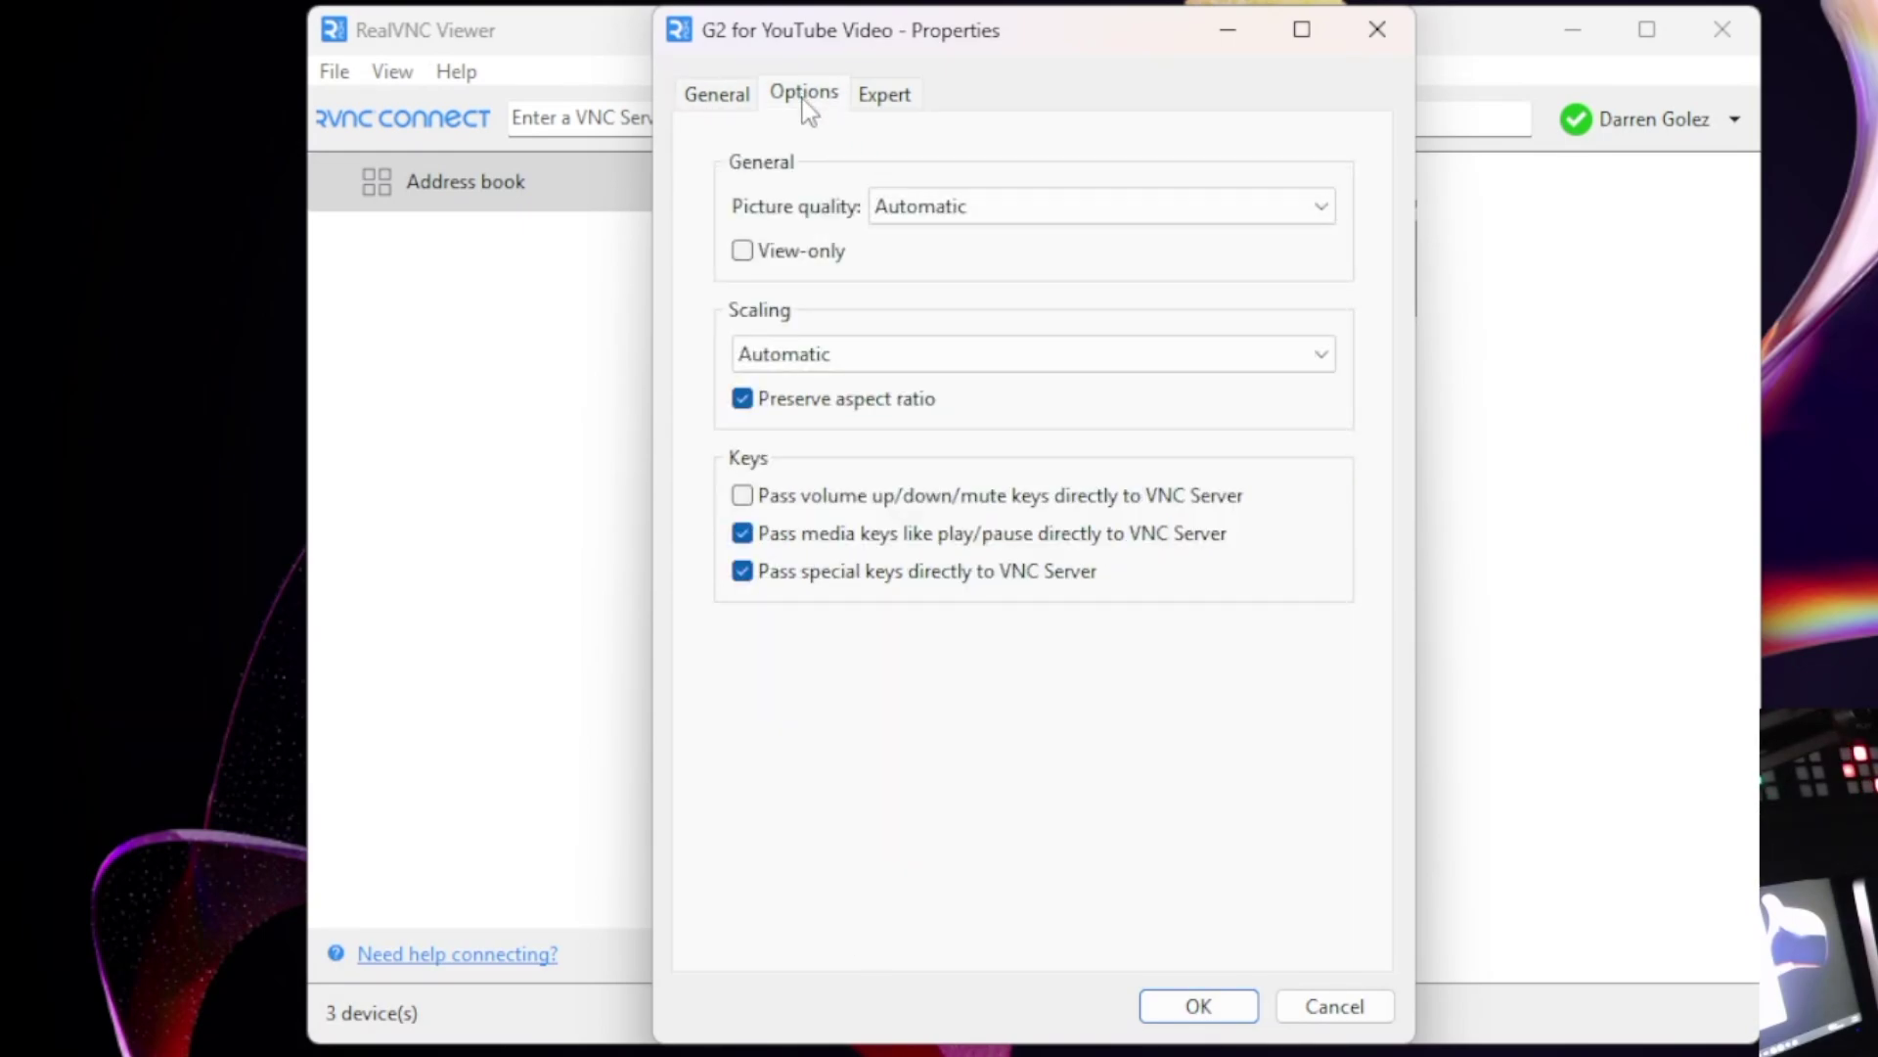
left_click(882, 97)
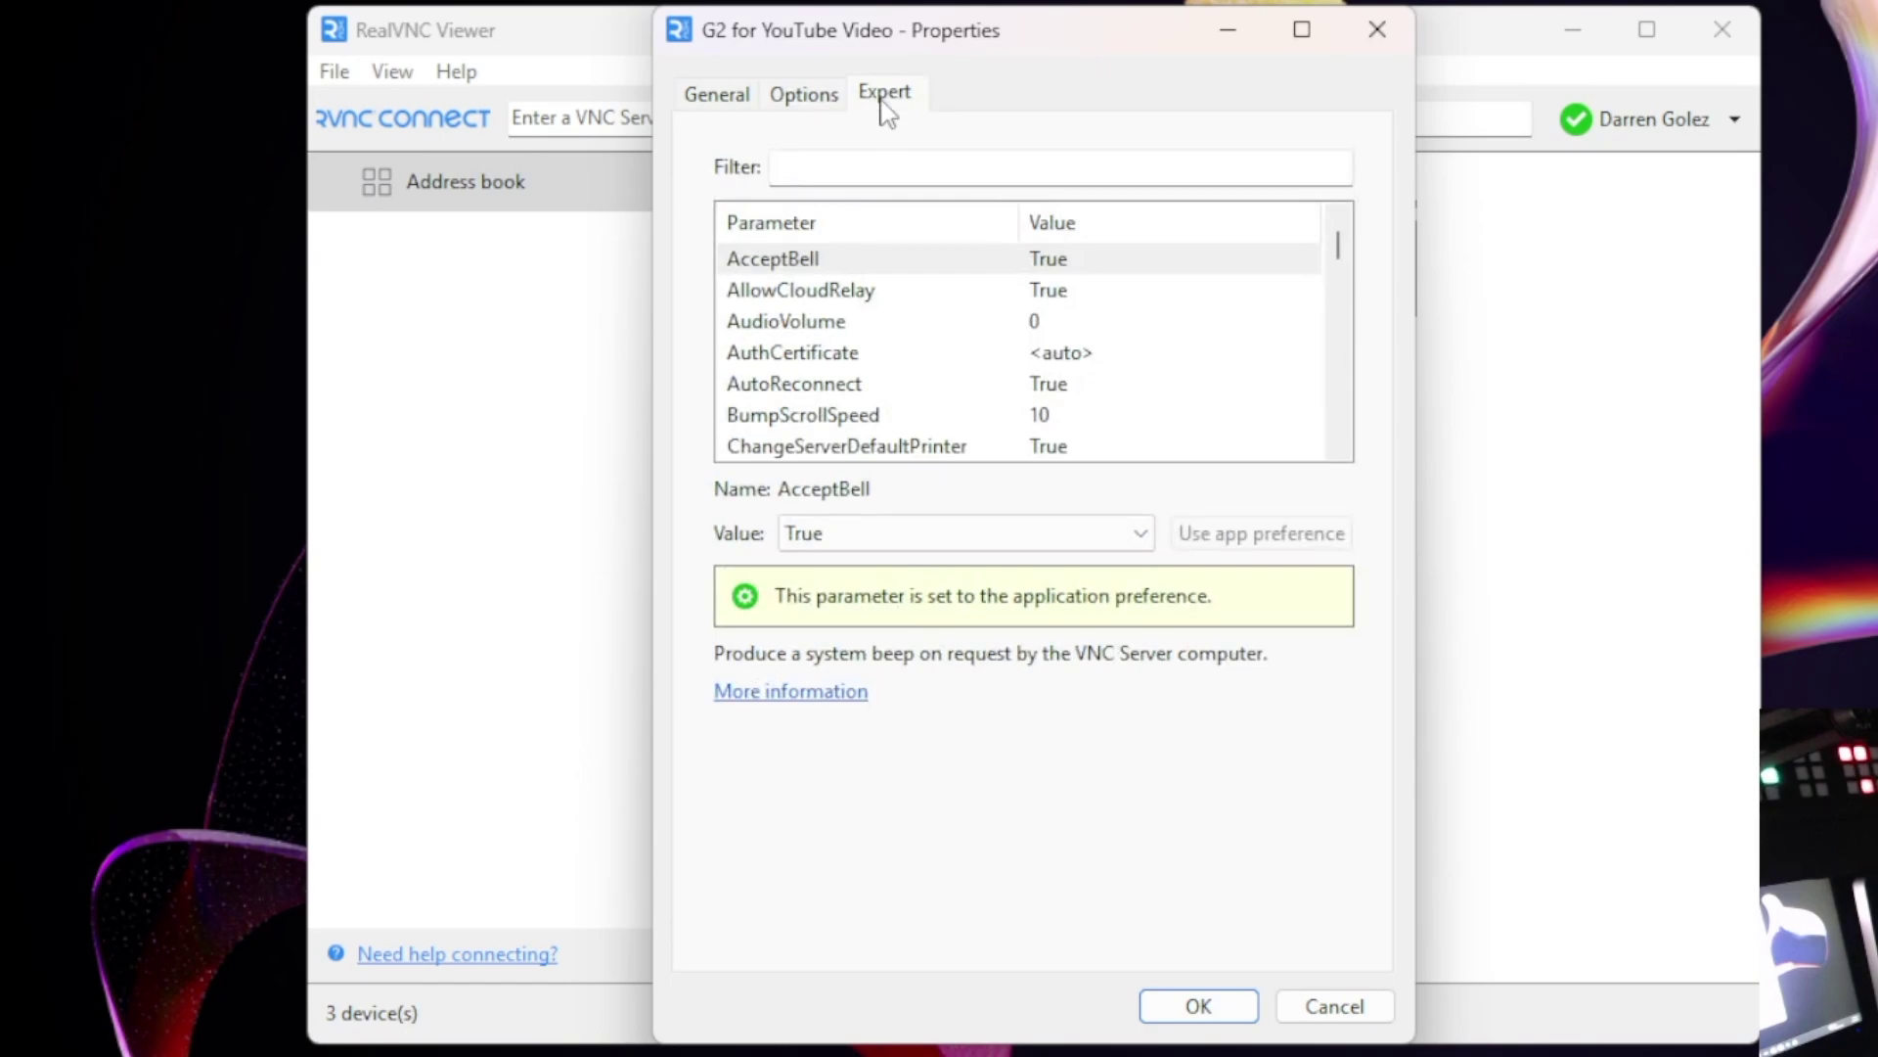
left_click(736, 95)
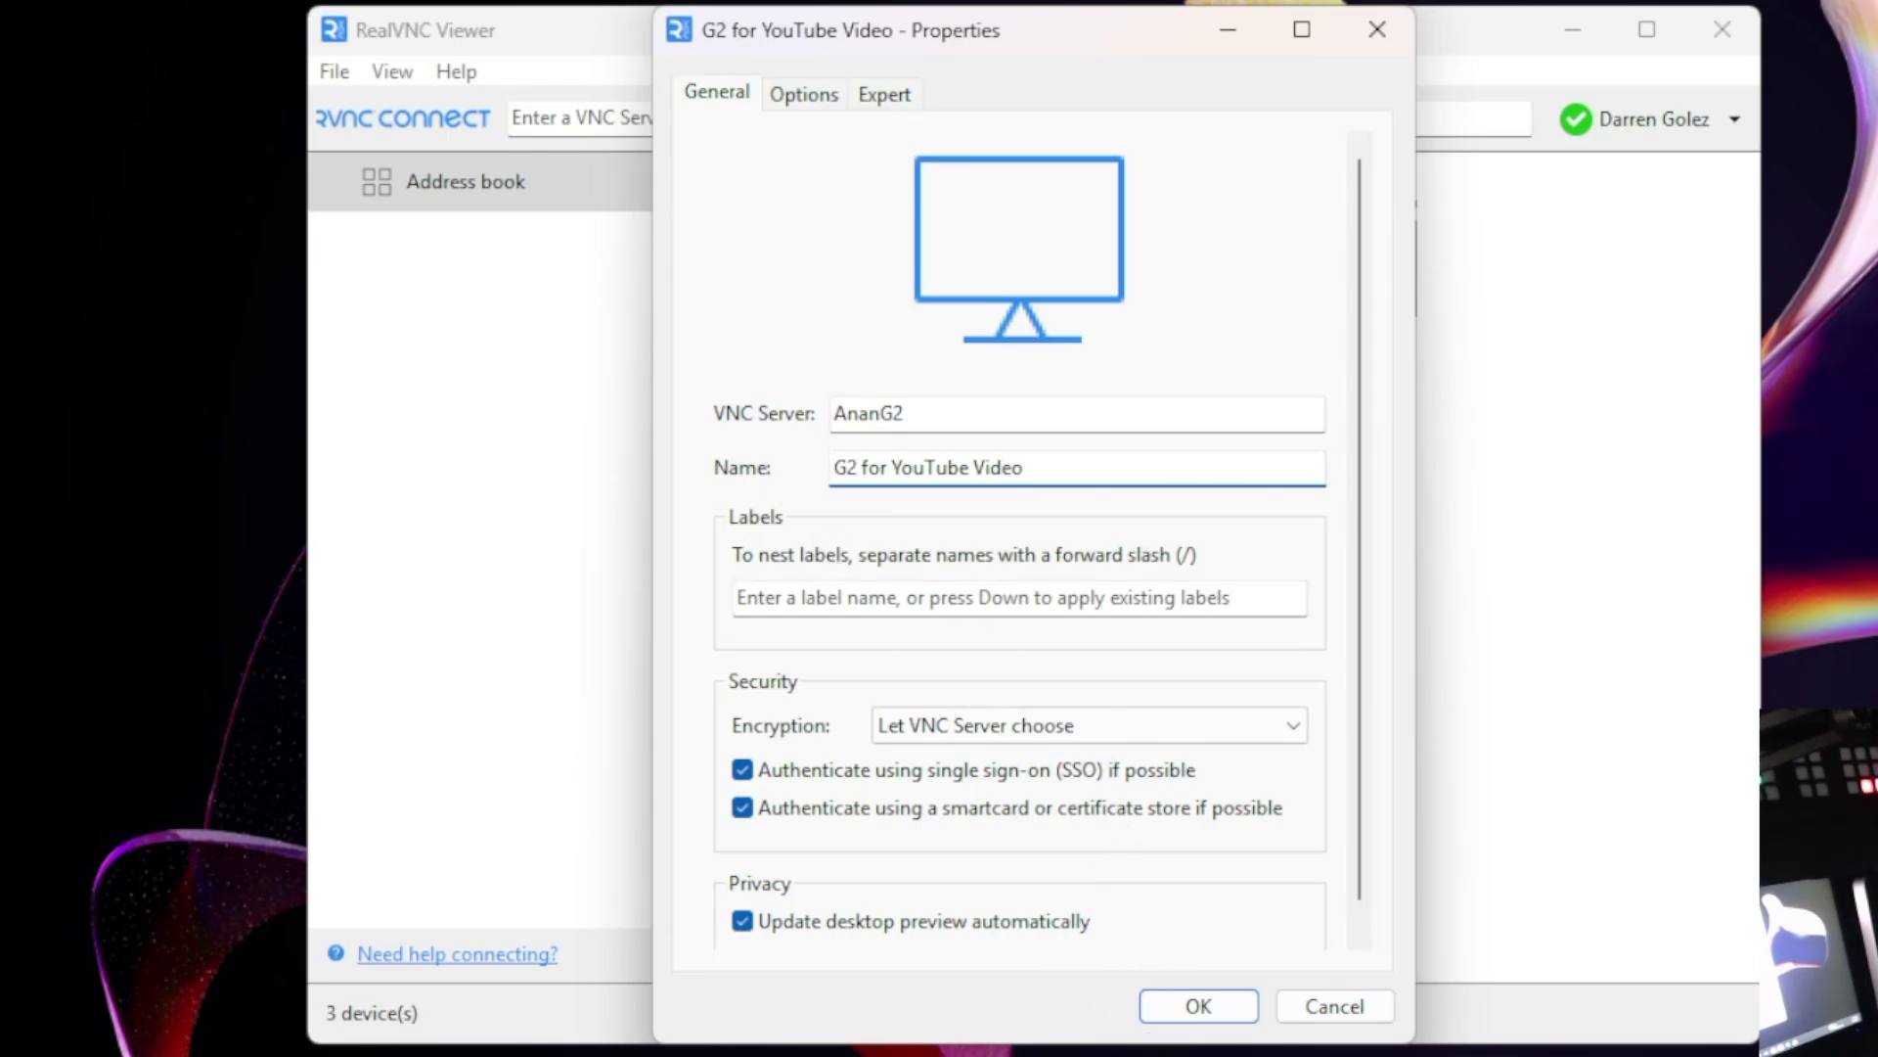
Step: Save the entry, then connect to G2 for YouTube Video with the Pi's username and password
left_click(1195, 1008)
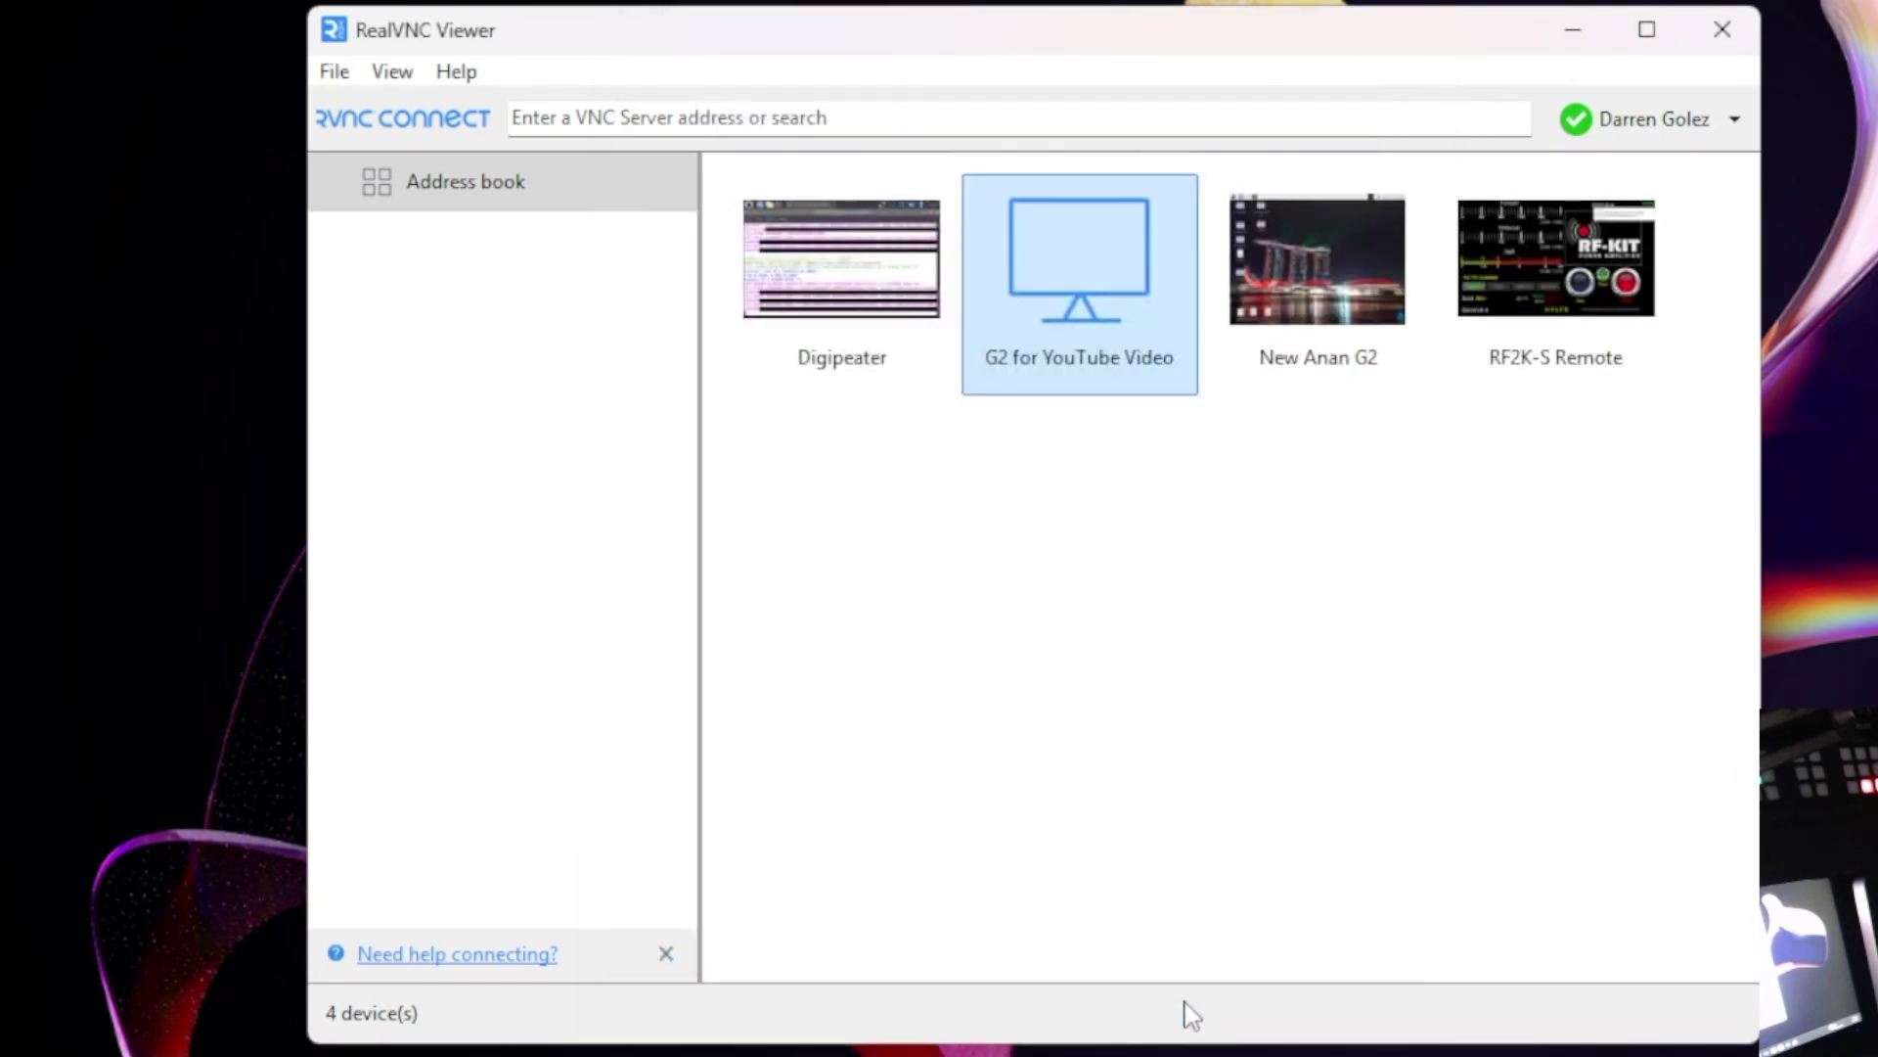
double_click(1076, 295)
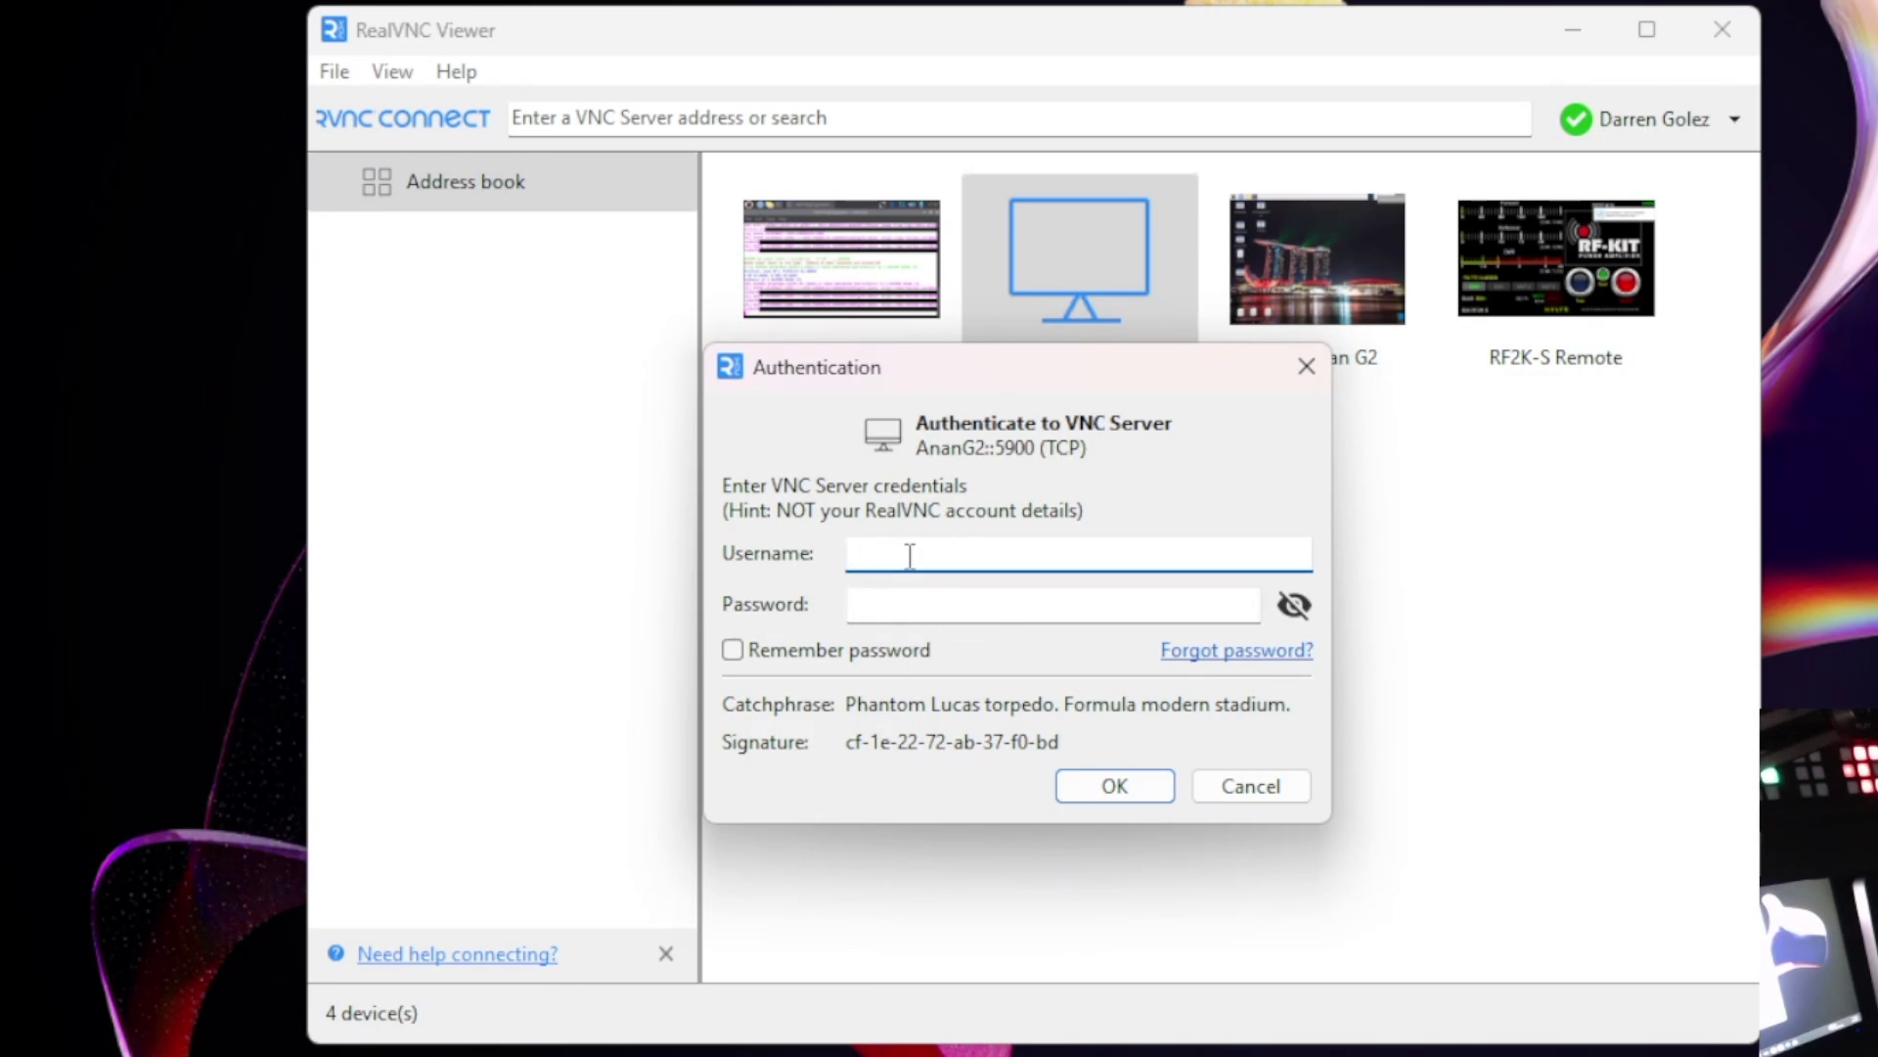
type("pi")
key("Tab")
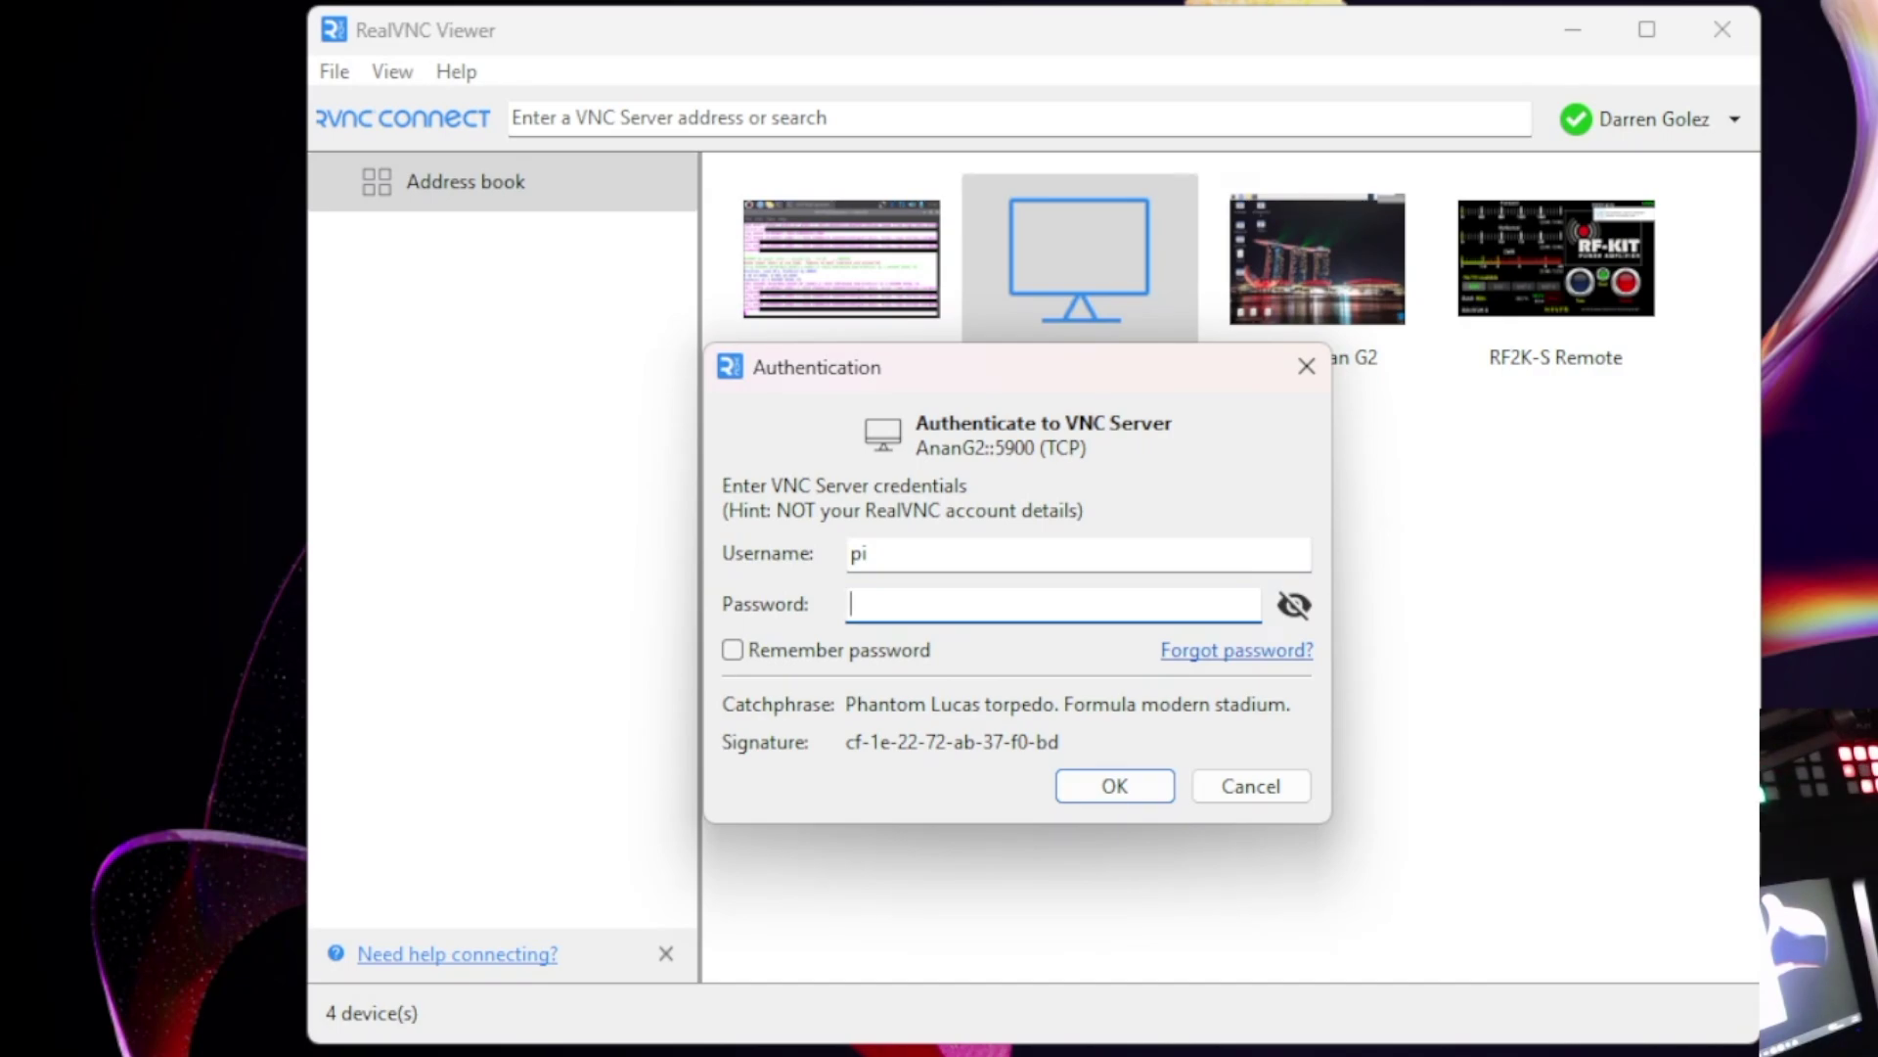
type("**********")
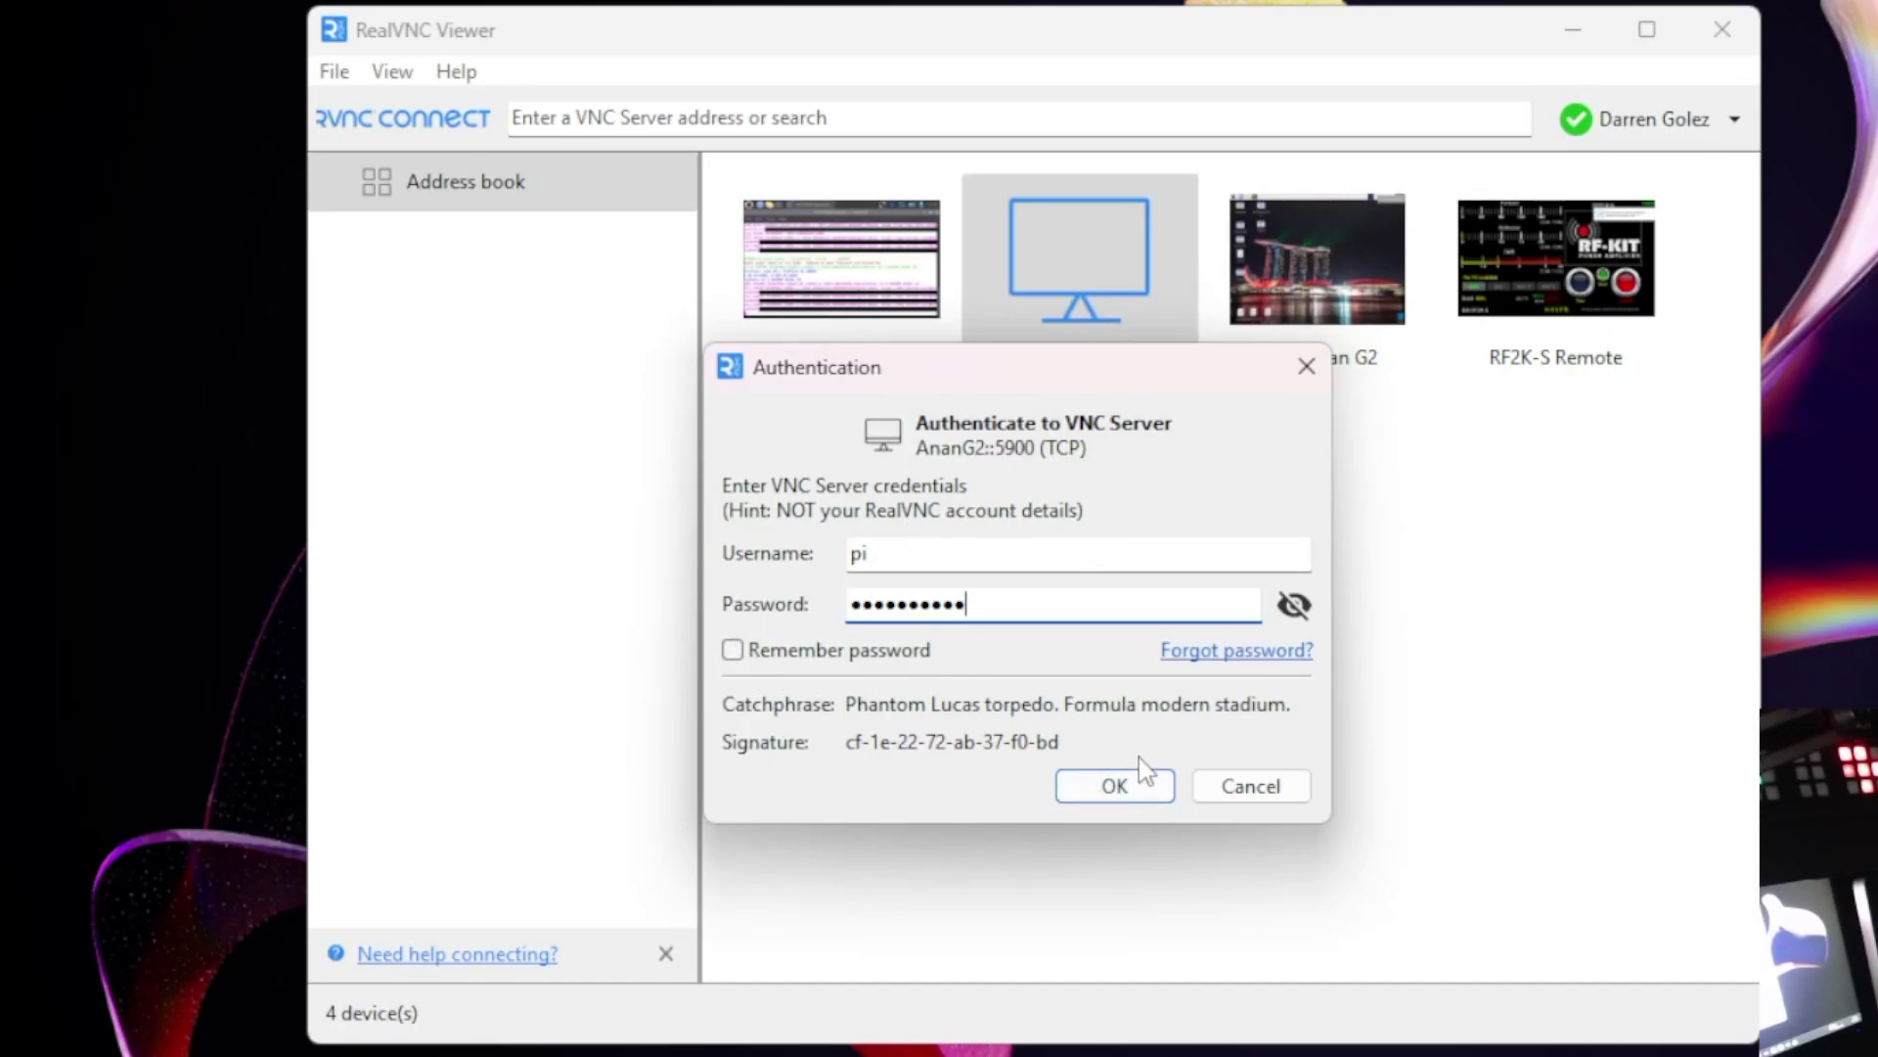
left_click(1124, 796)
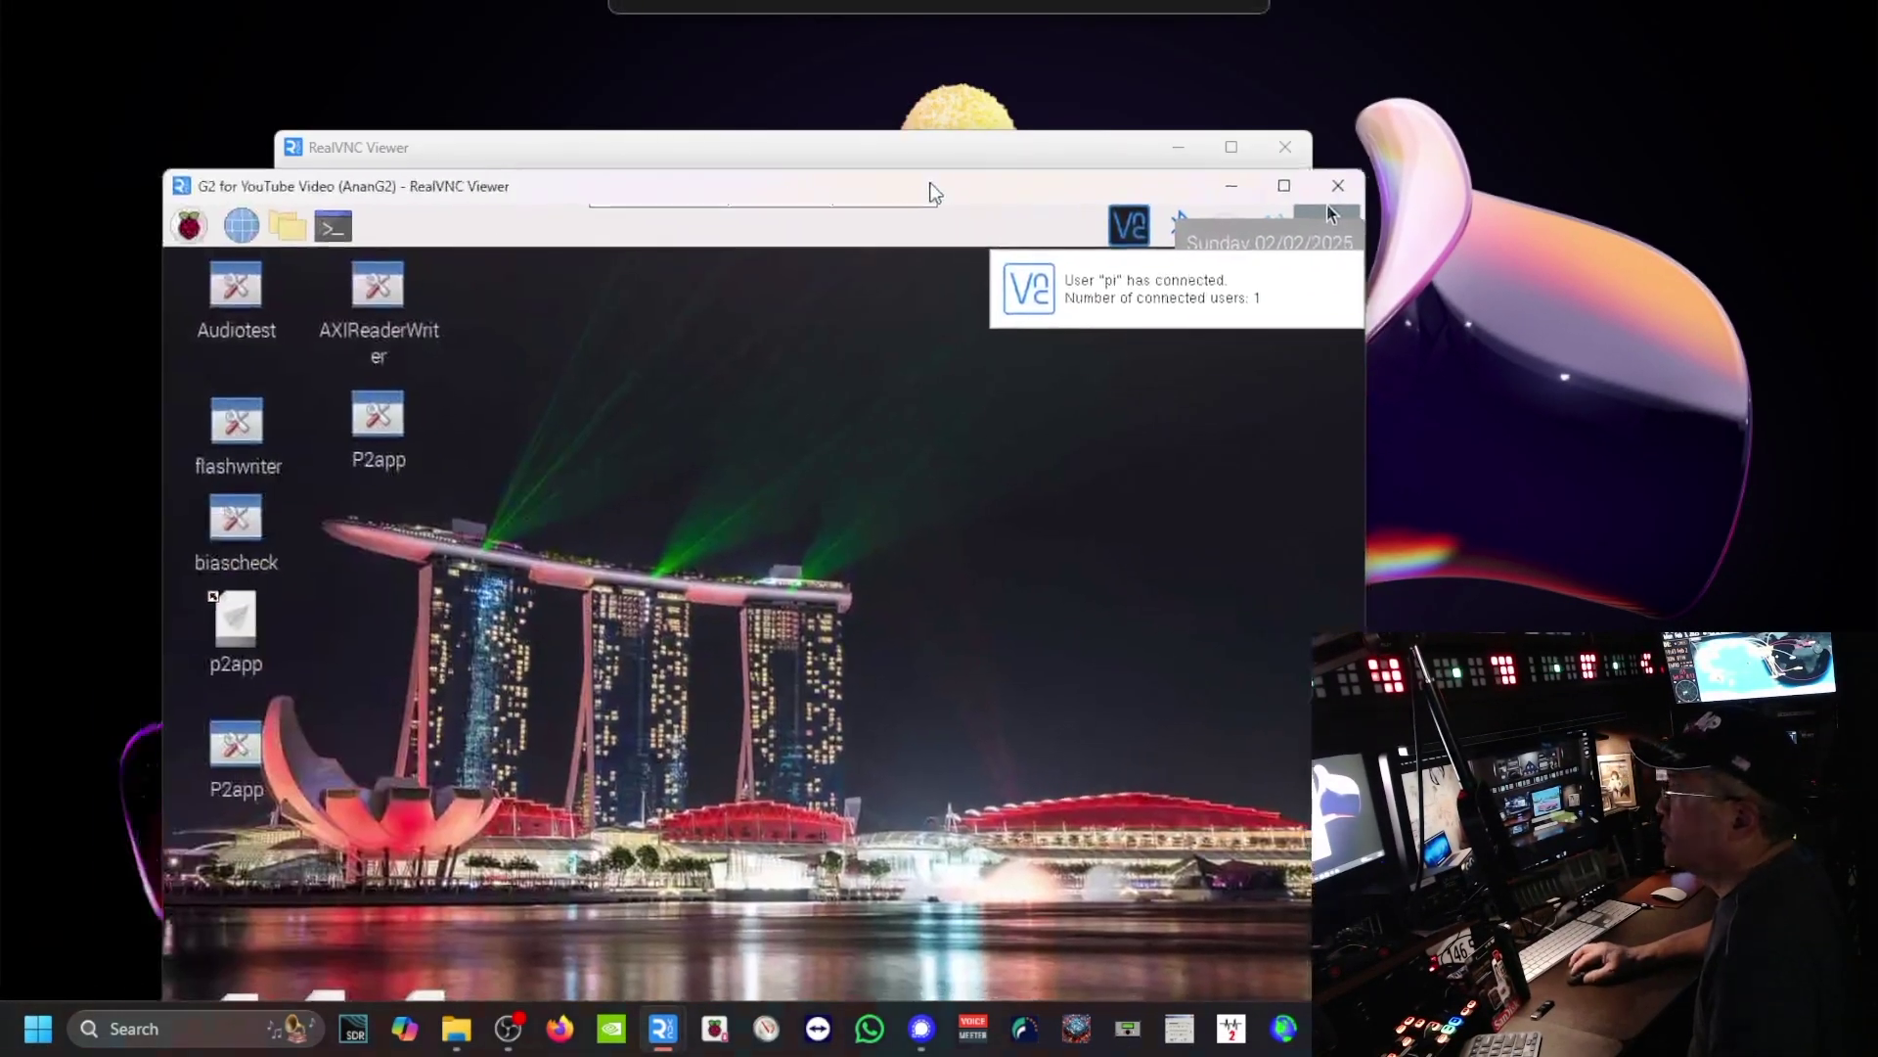
Step: Drag the G2 for YouTube Video session window up to the top of the screen
left_click_drag(1242, 98, 1375, 20)
left_click_drag(1027, 131, 1031, 103)
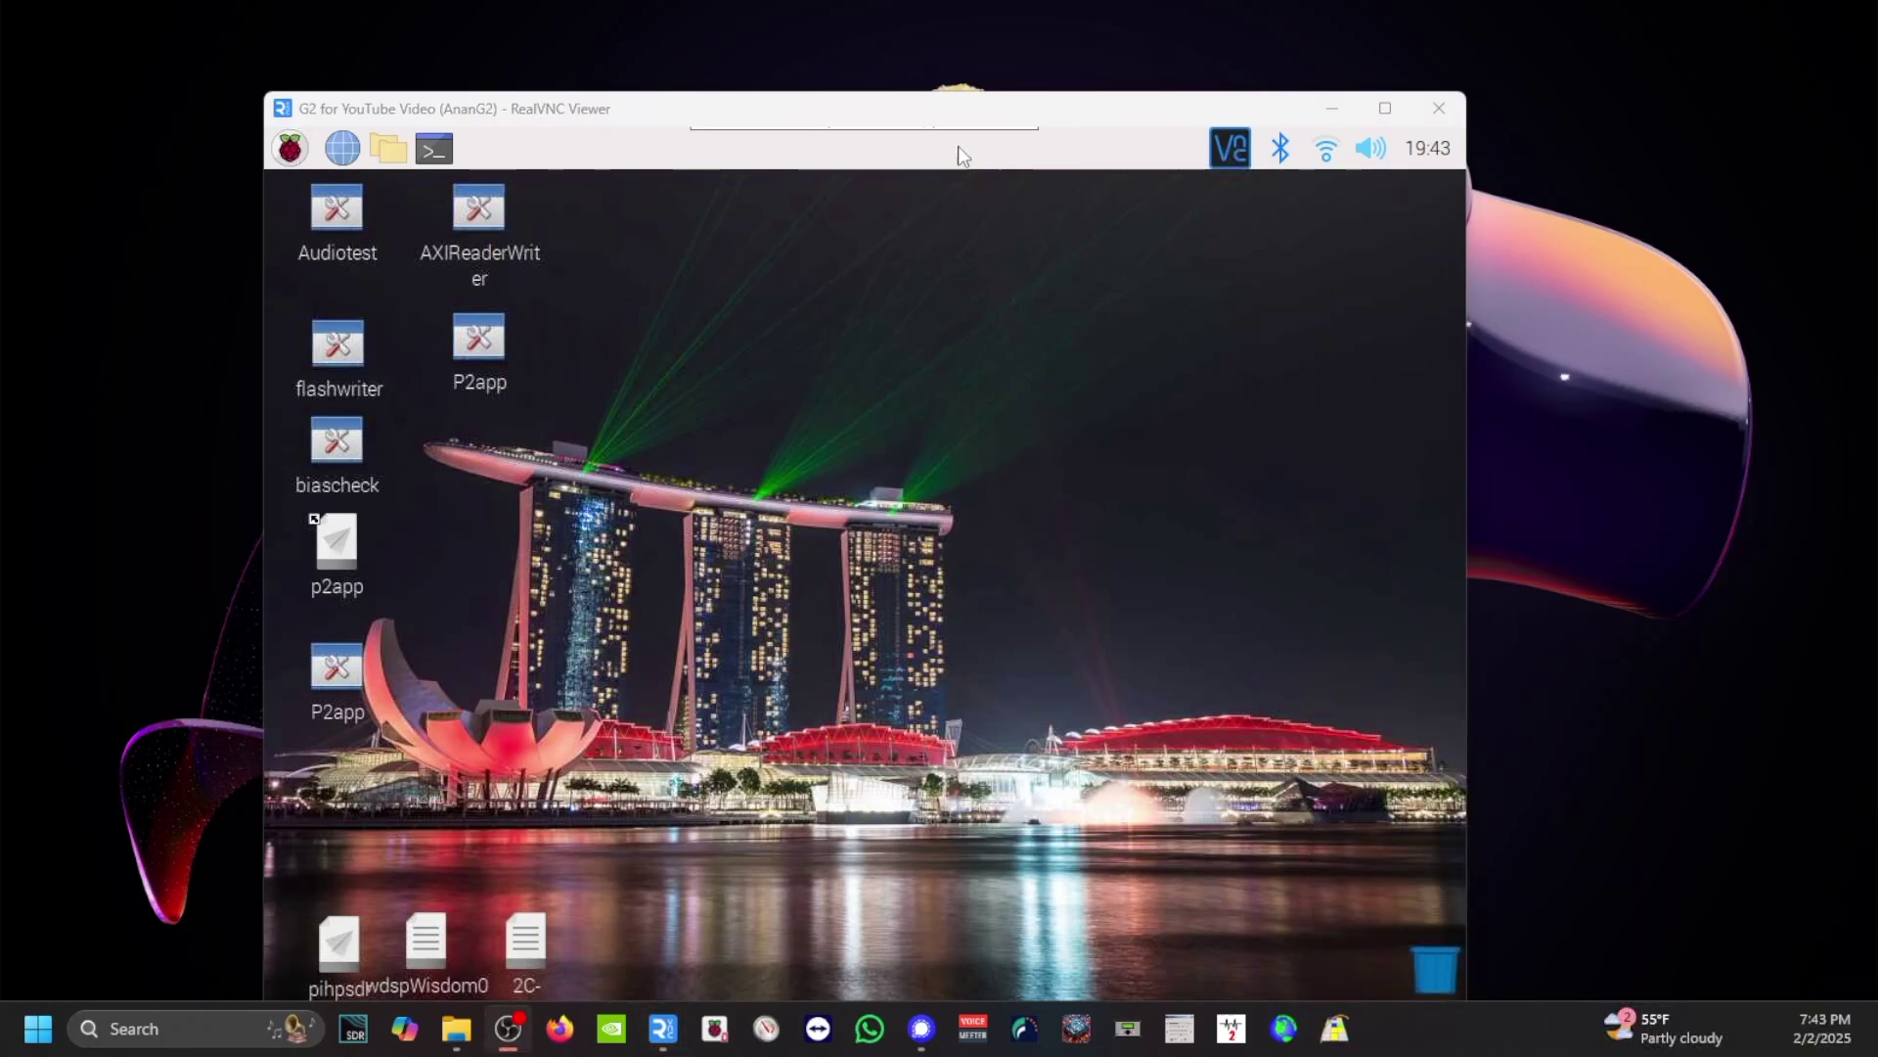
left_click_drag(967, 118, 979, 92)
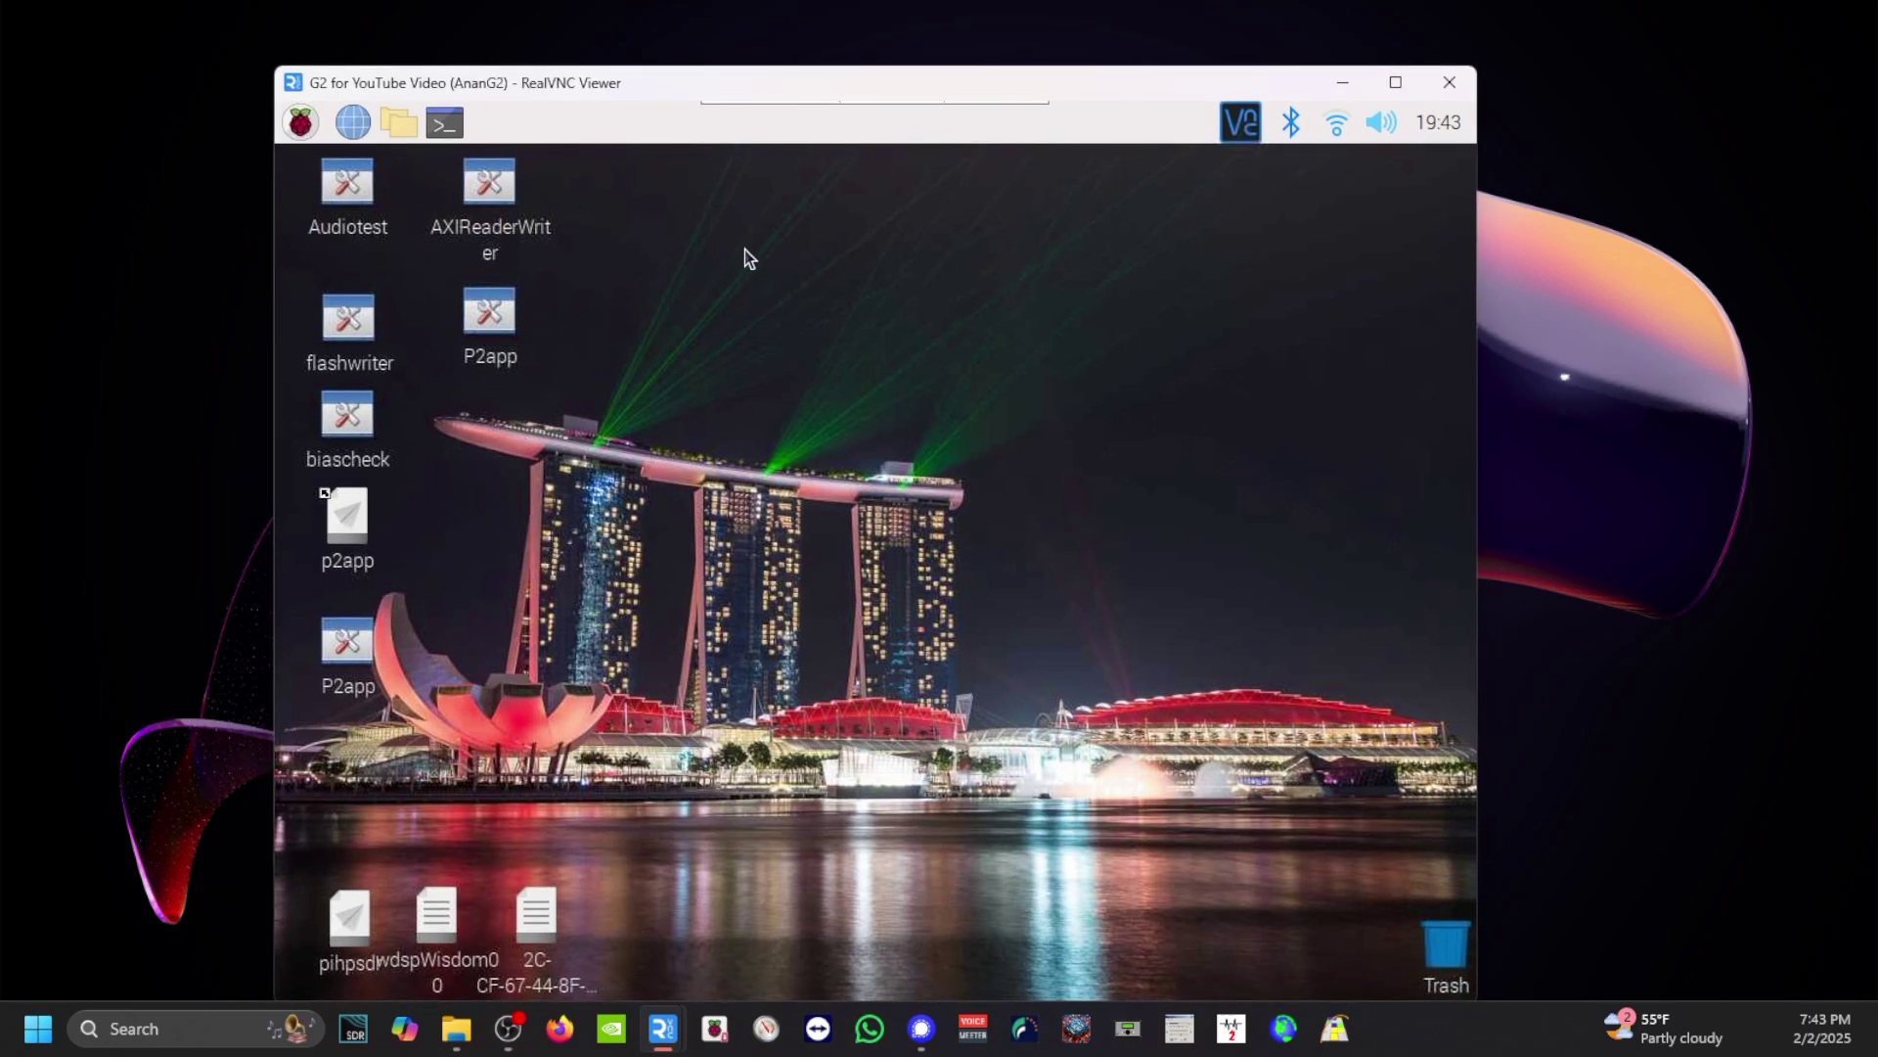
mouse_move(832, 98)
left_click_drag(833, 90, 826, 77)
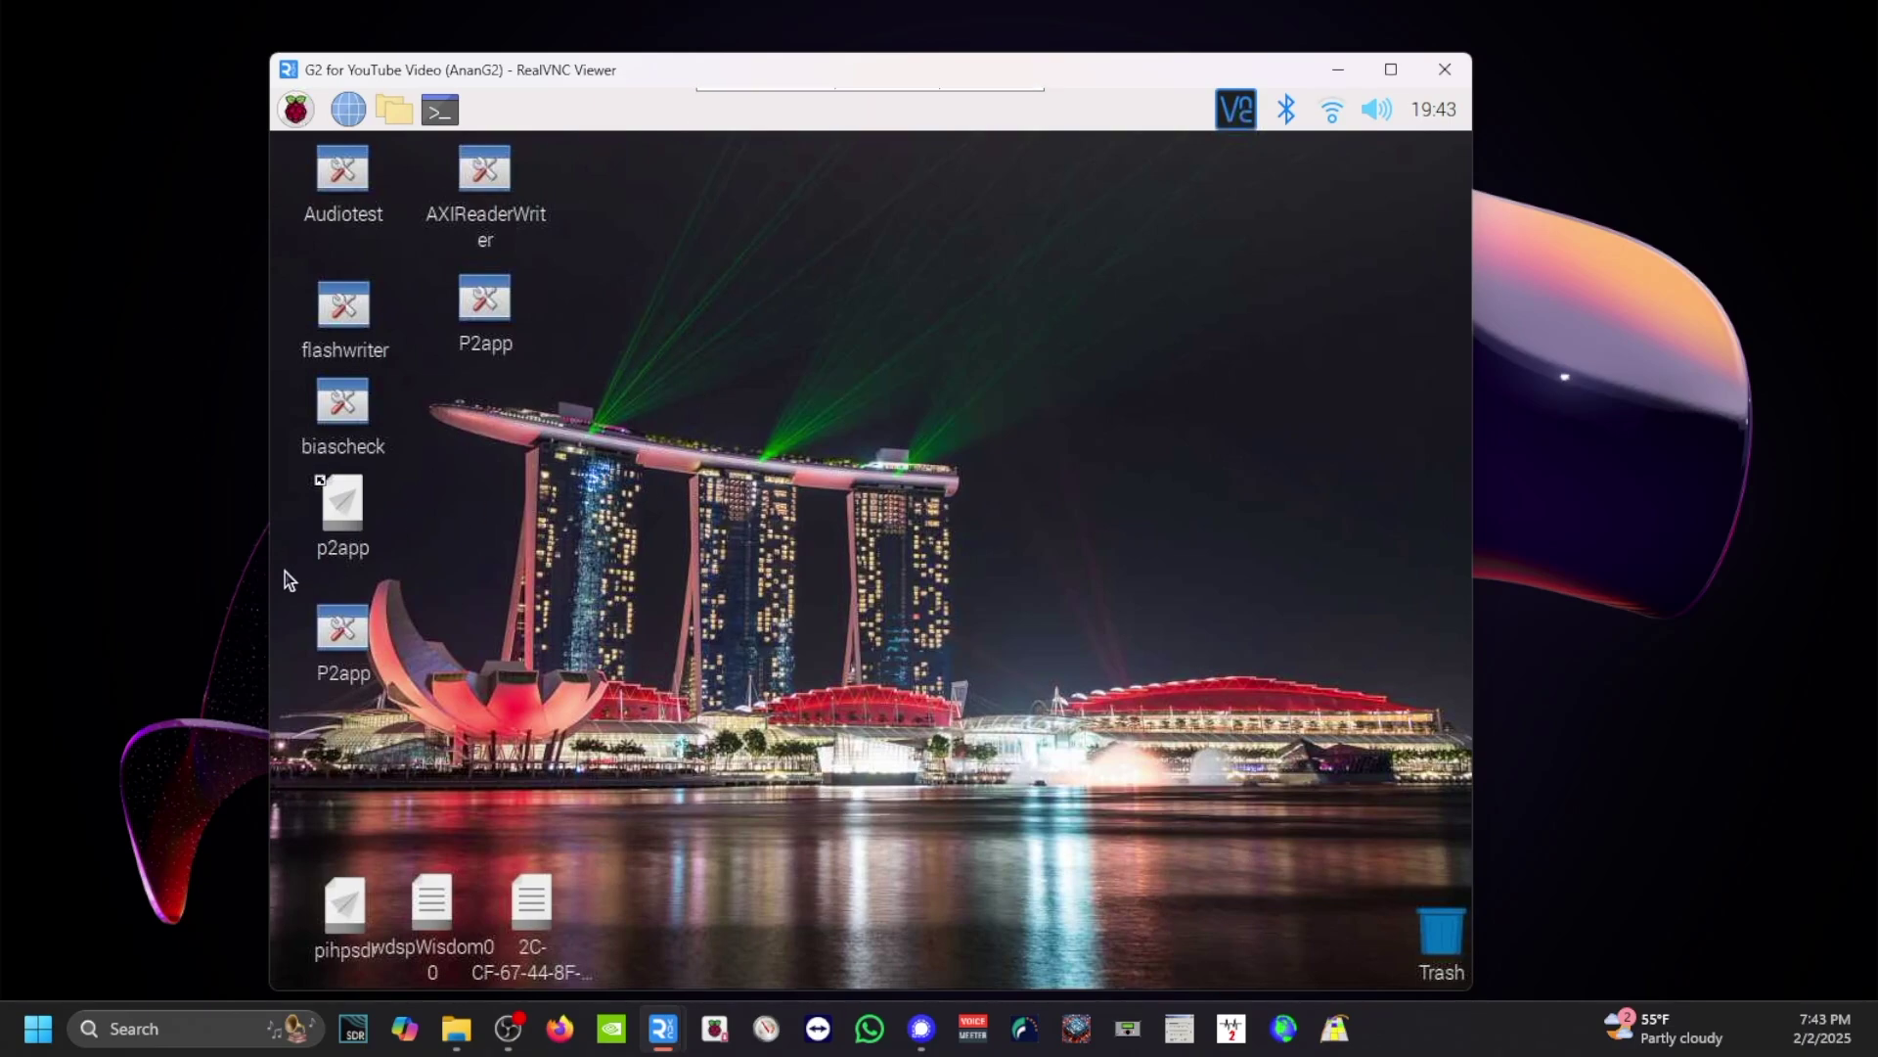
Step: Run p2app via Execute in Terminal until its Saturn startup threads appear, then close the terminal
double_click(345, 514)
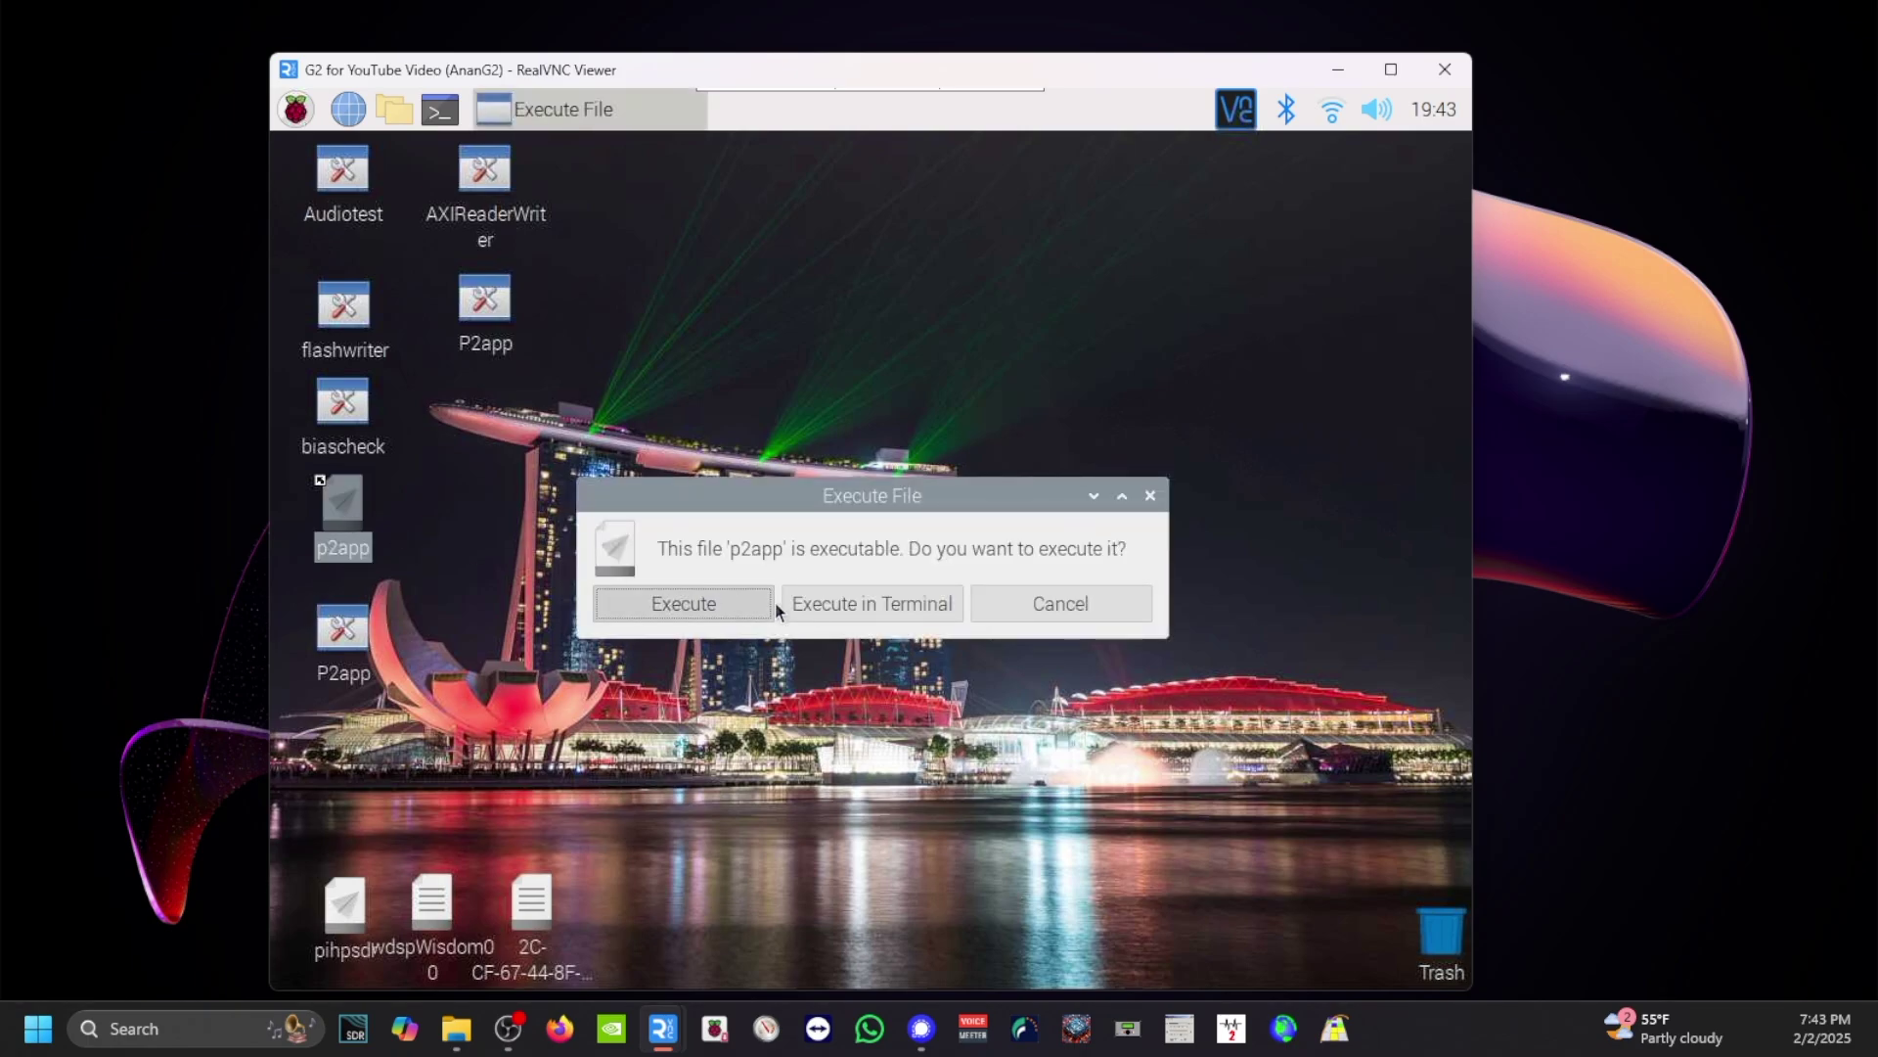
left_click(819, 607)
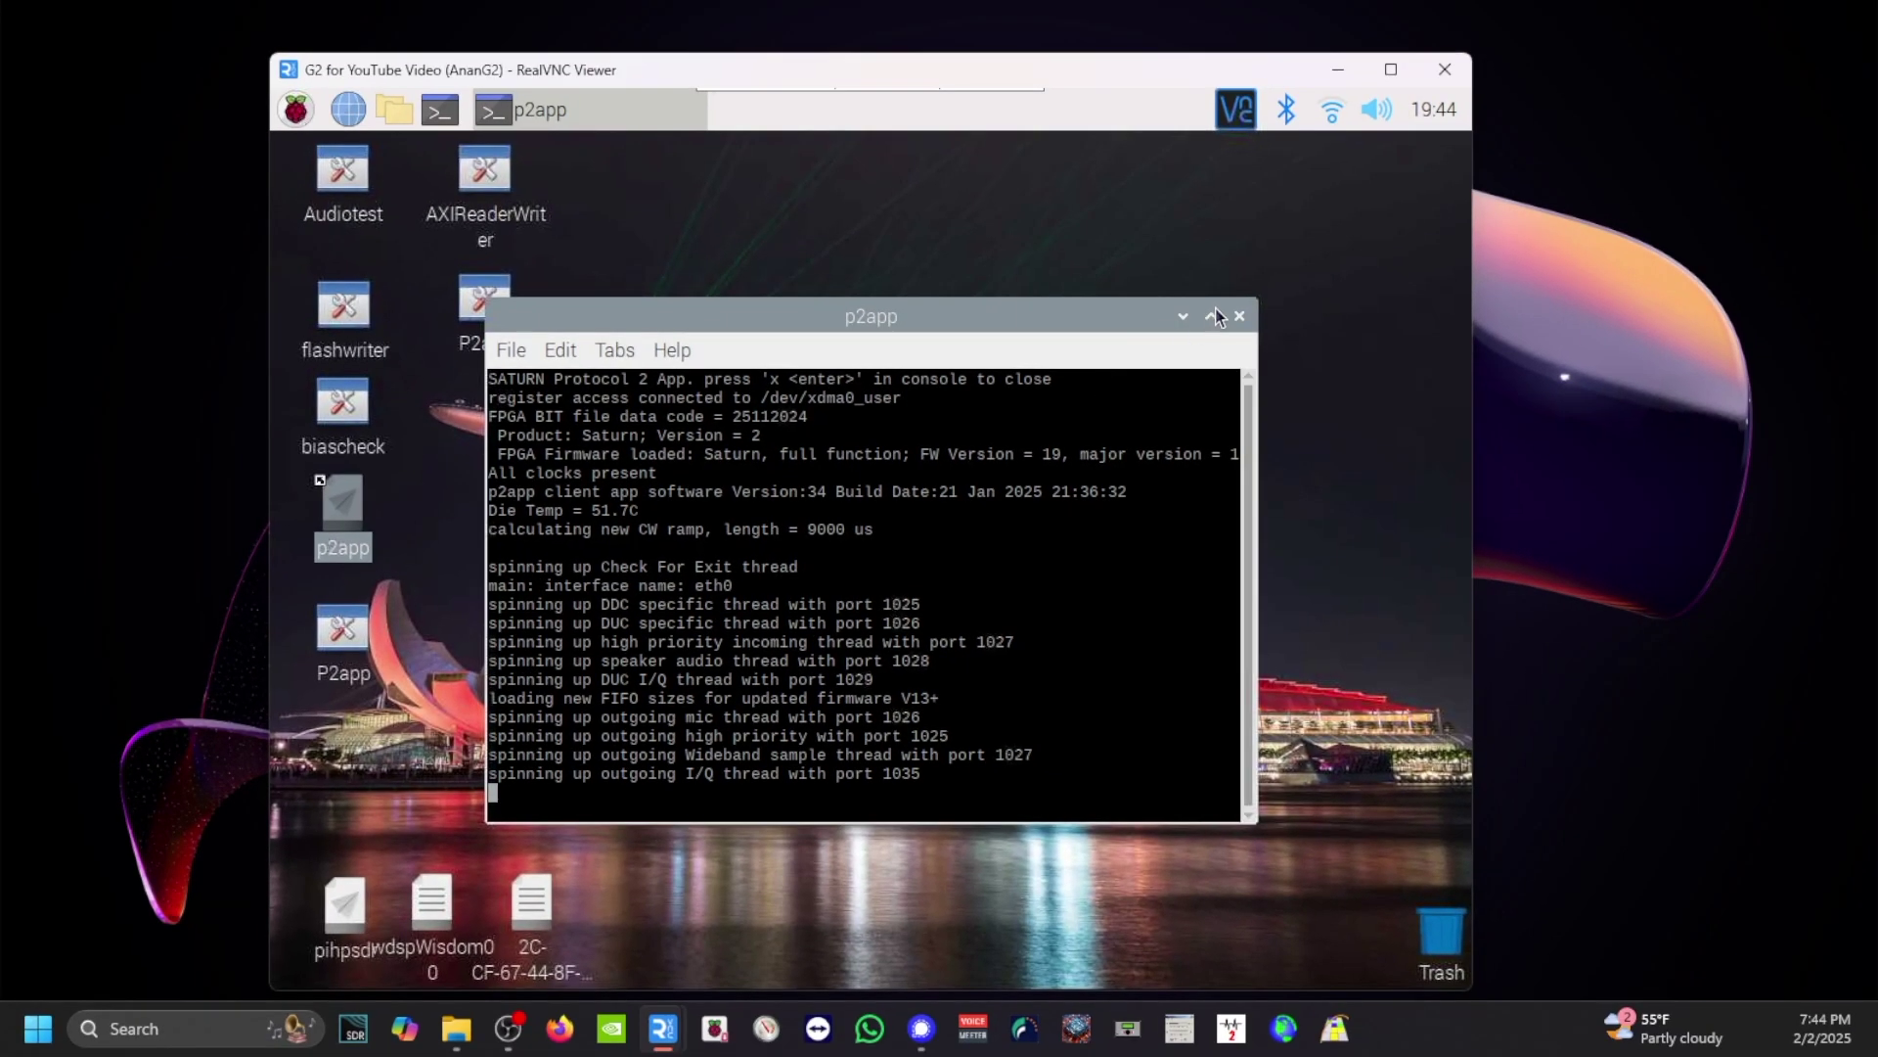
left_click(1239, 317)
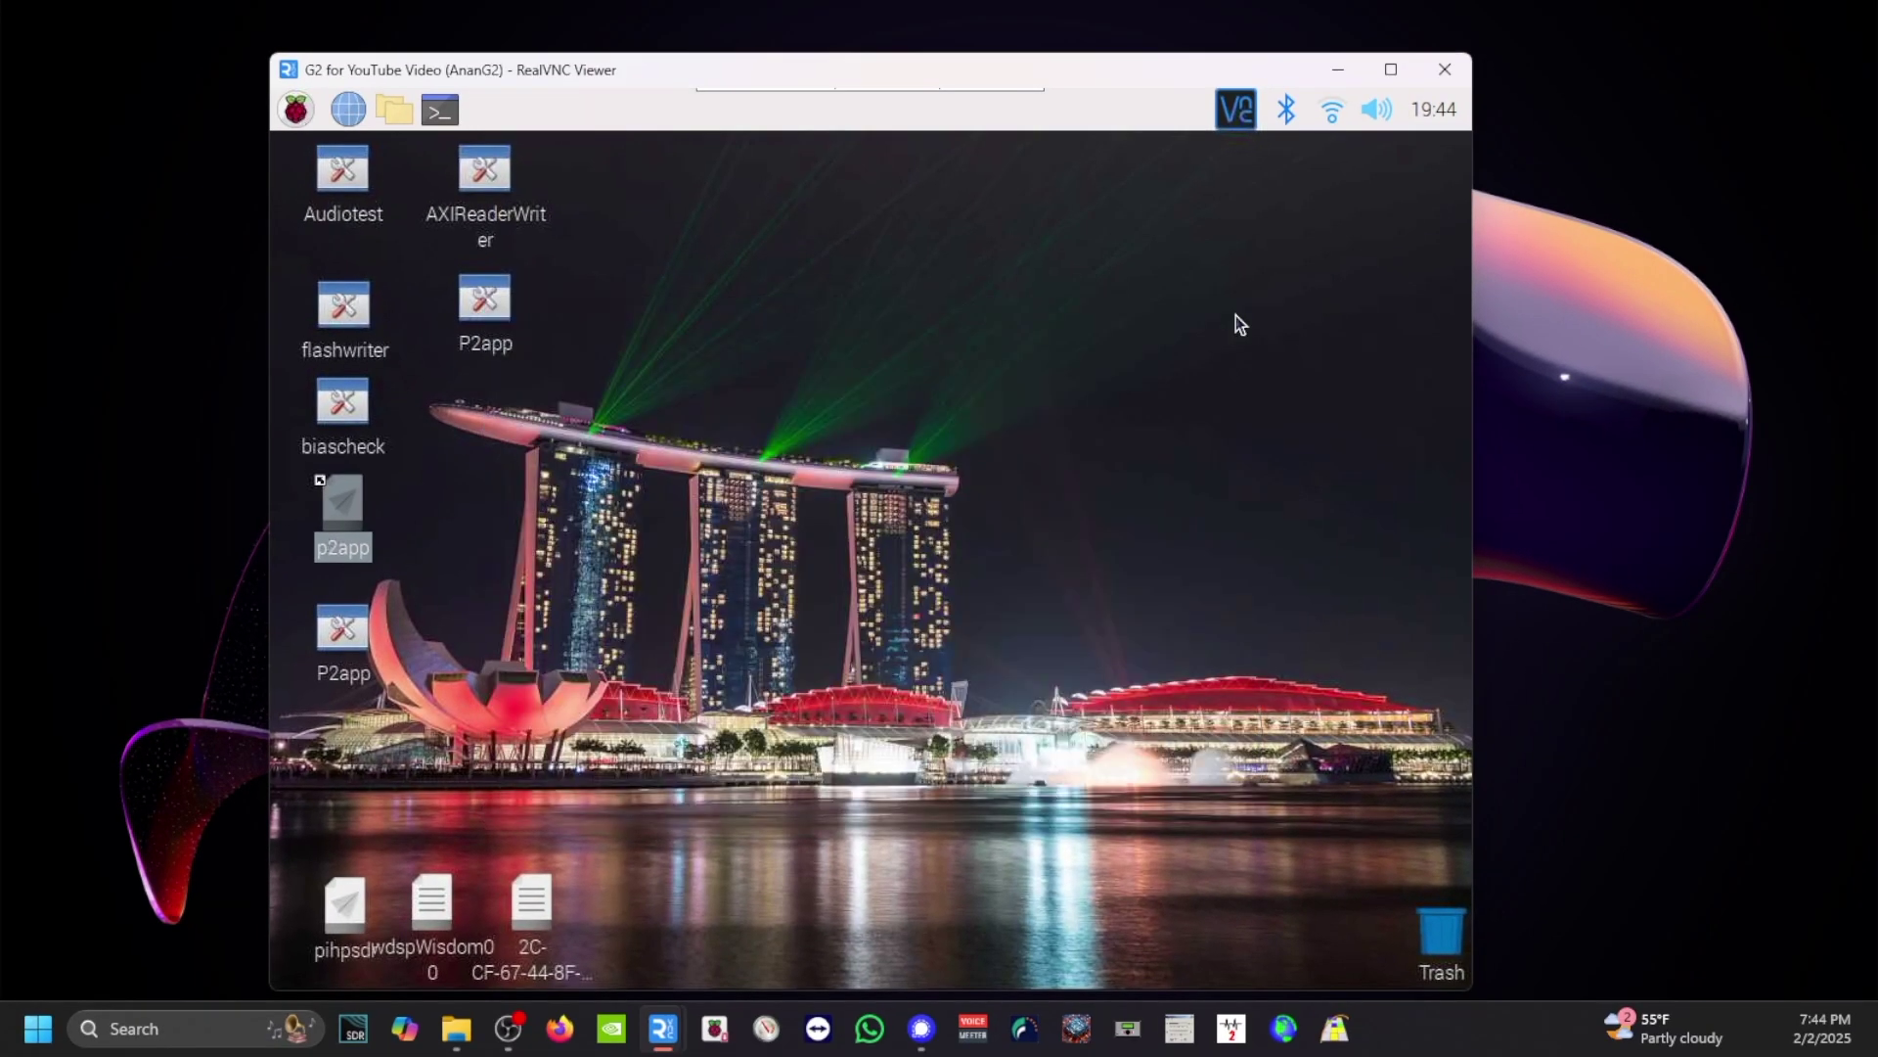
Step: Run pihpsdr in a terminal and move its window up while discovery finds the Saturn/G2 radios
double_click(347, 917)
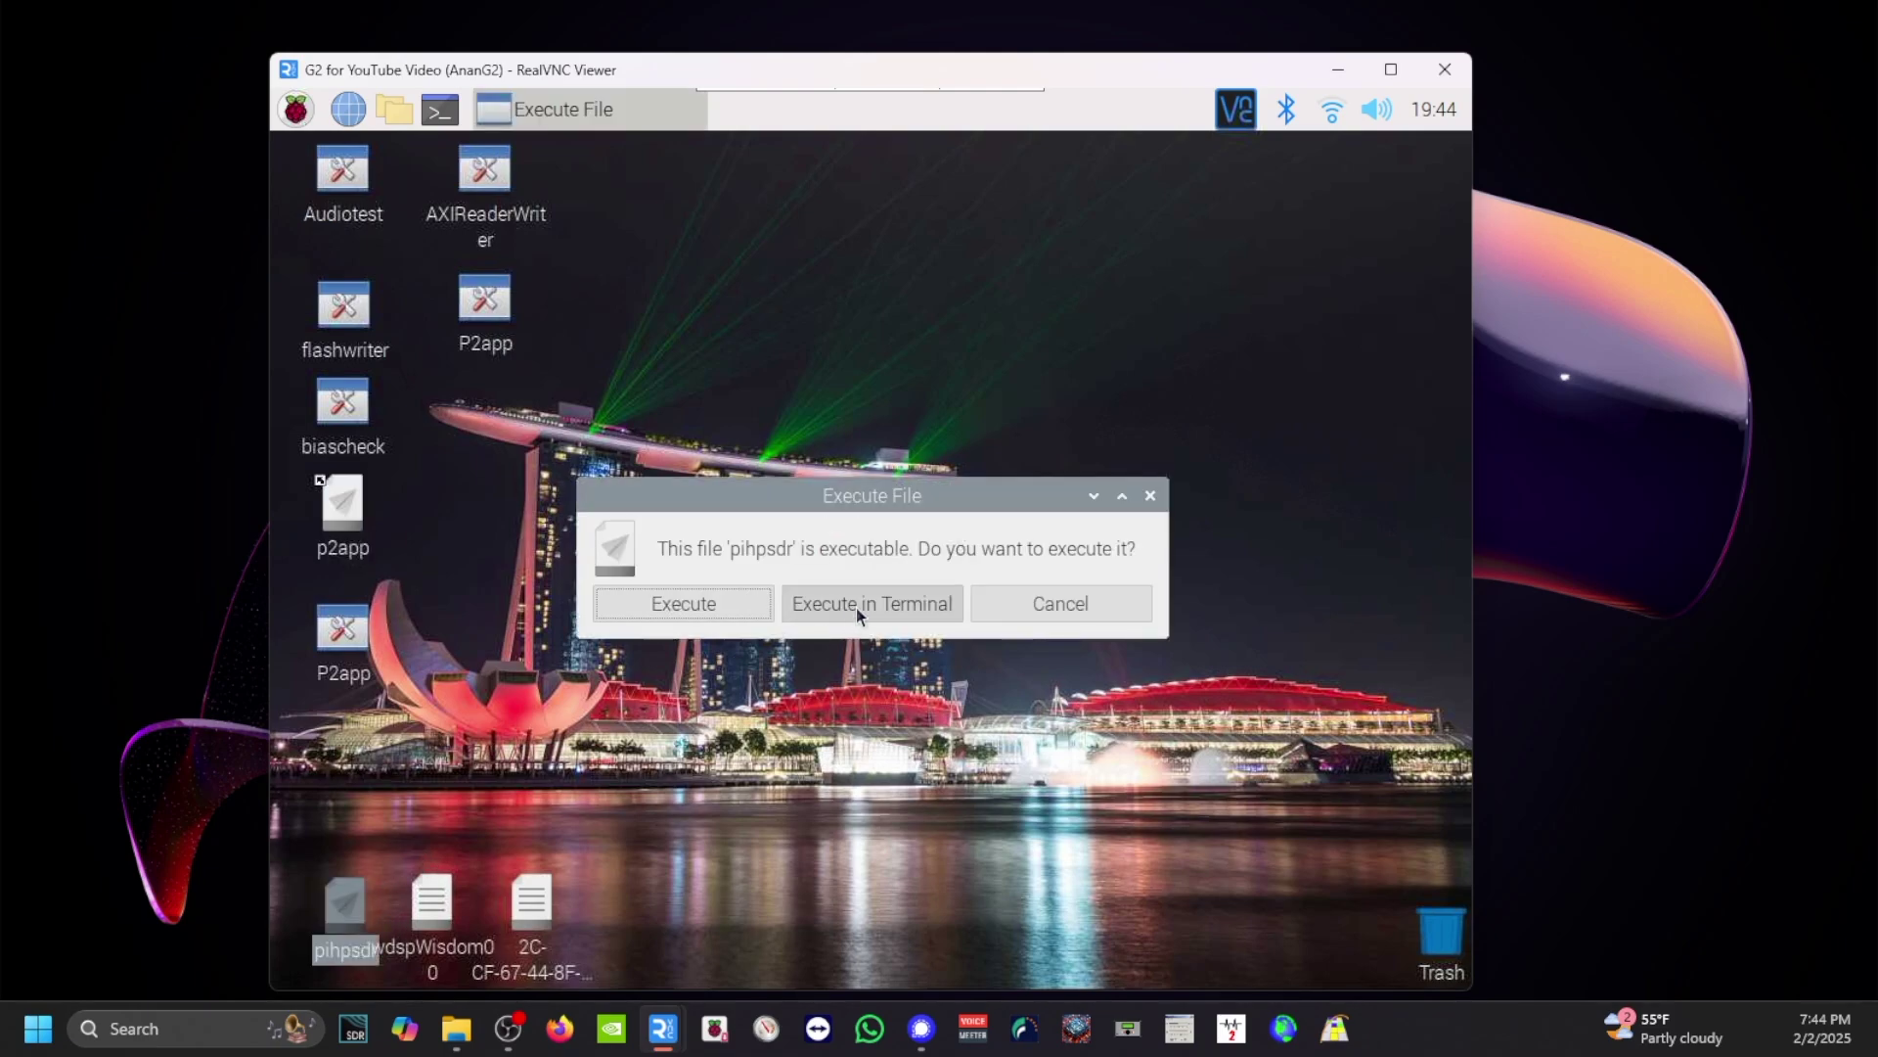
left_click(857, 613)
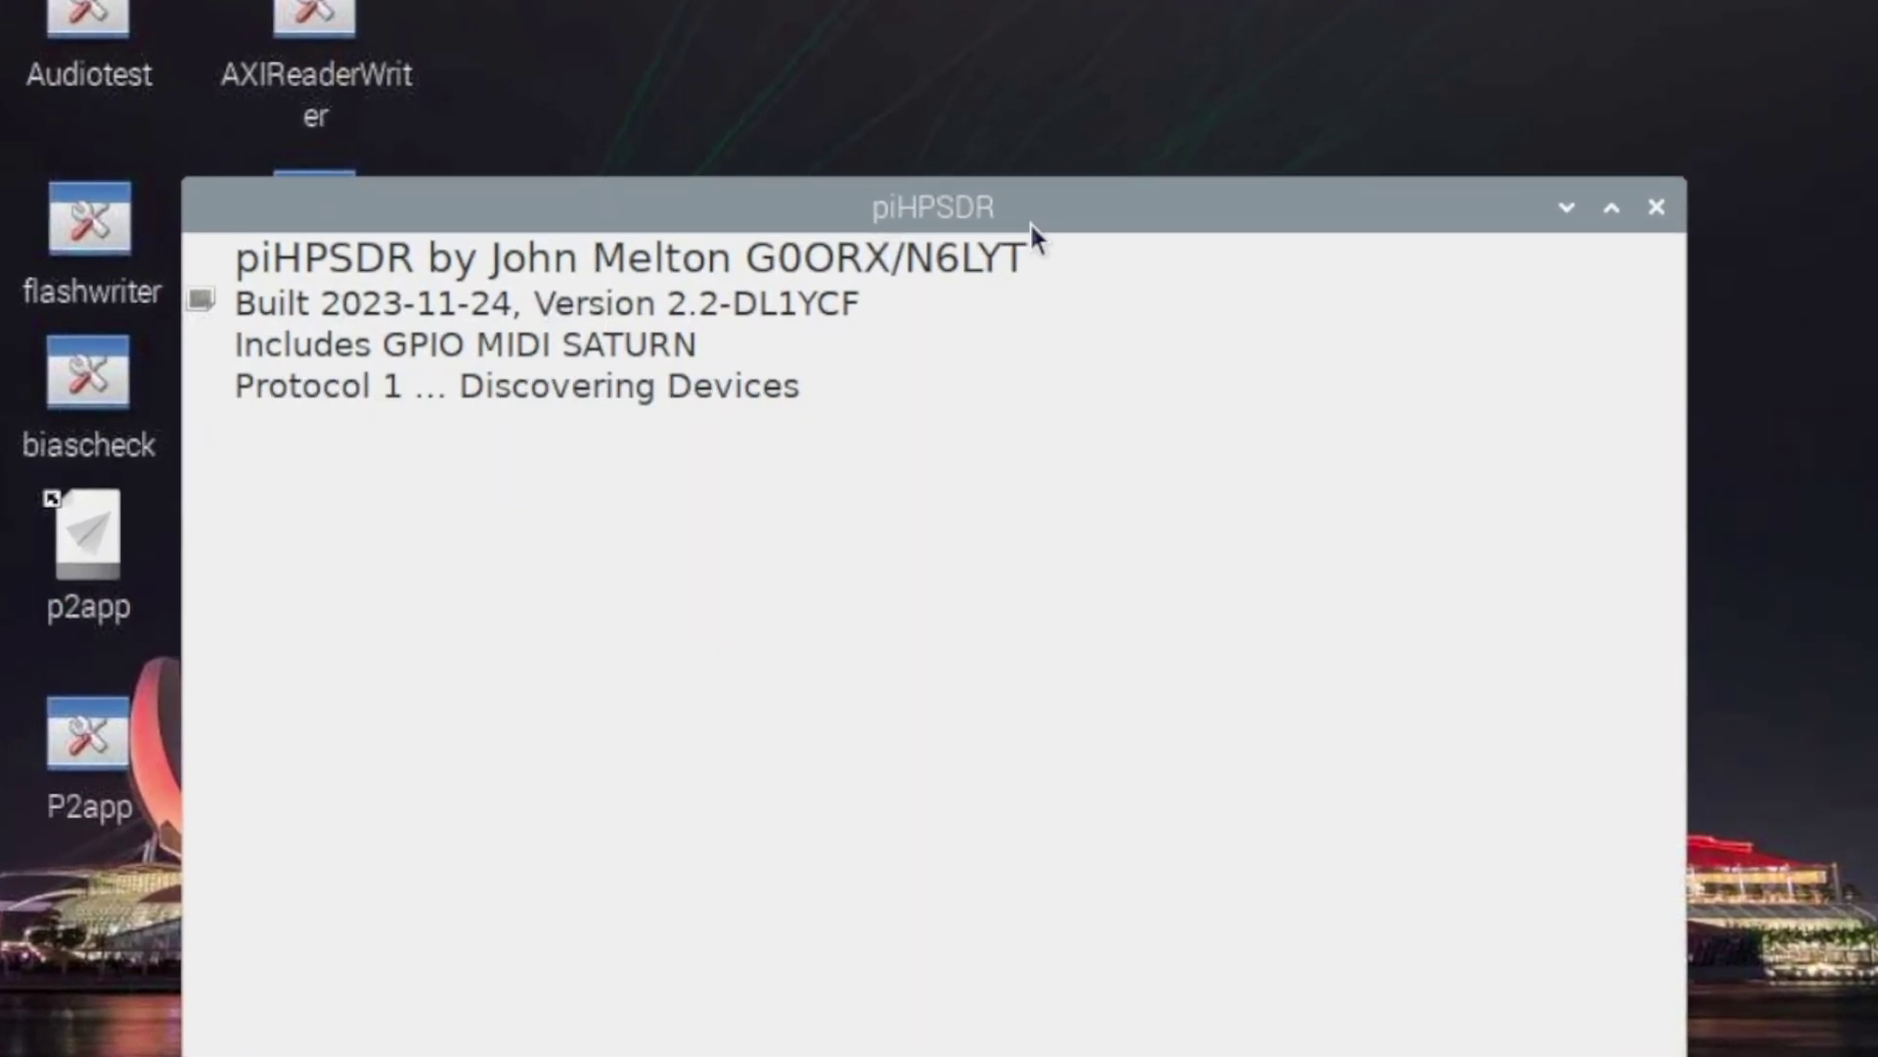
left_click_drag(935, 290, 936, 271)
left_click_drag(1034, 166, 989, 71)
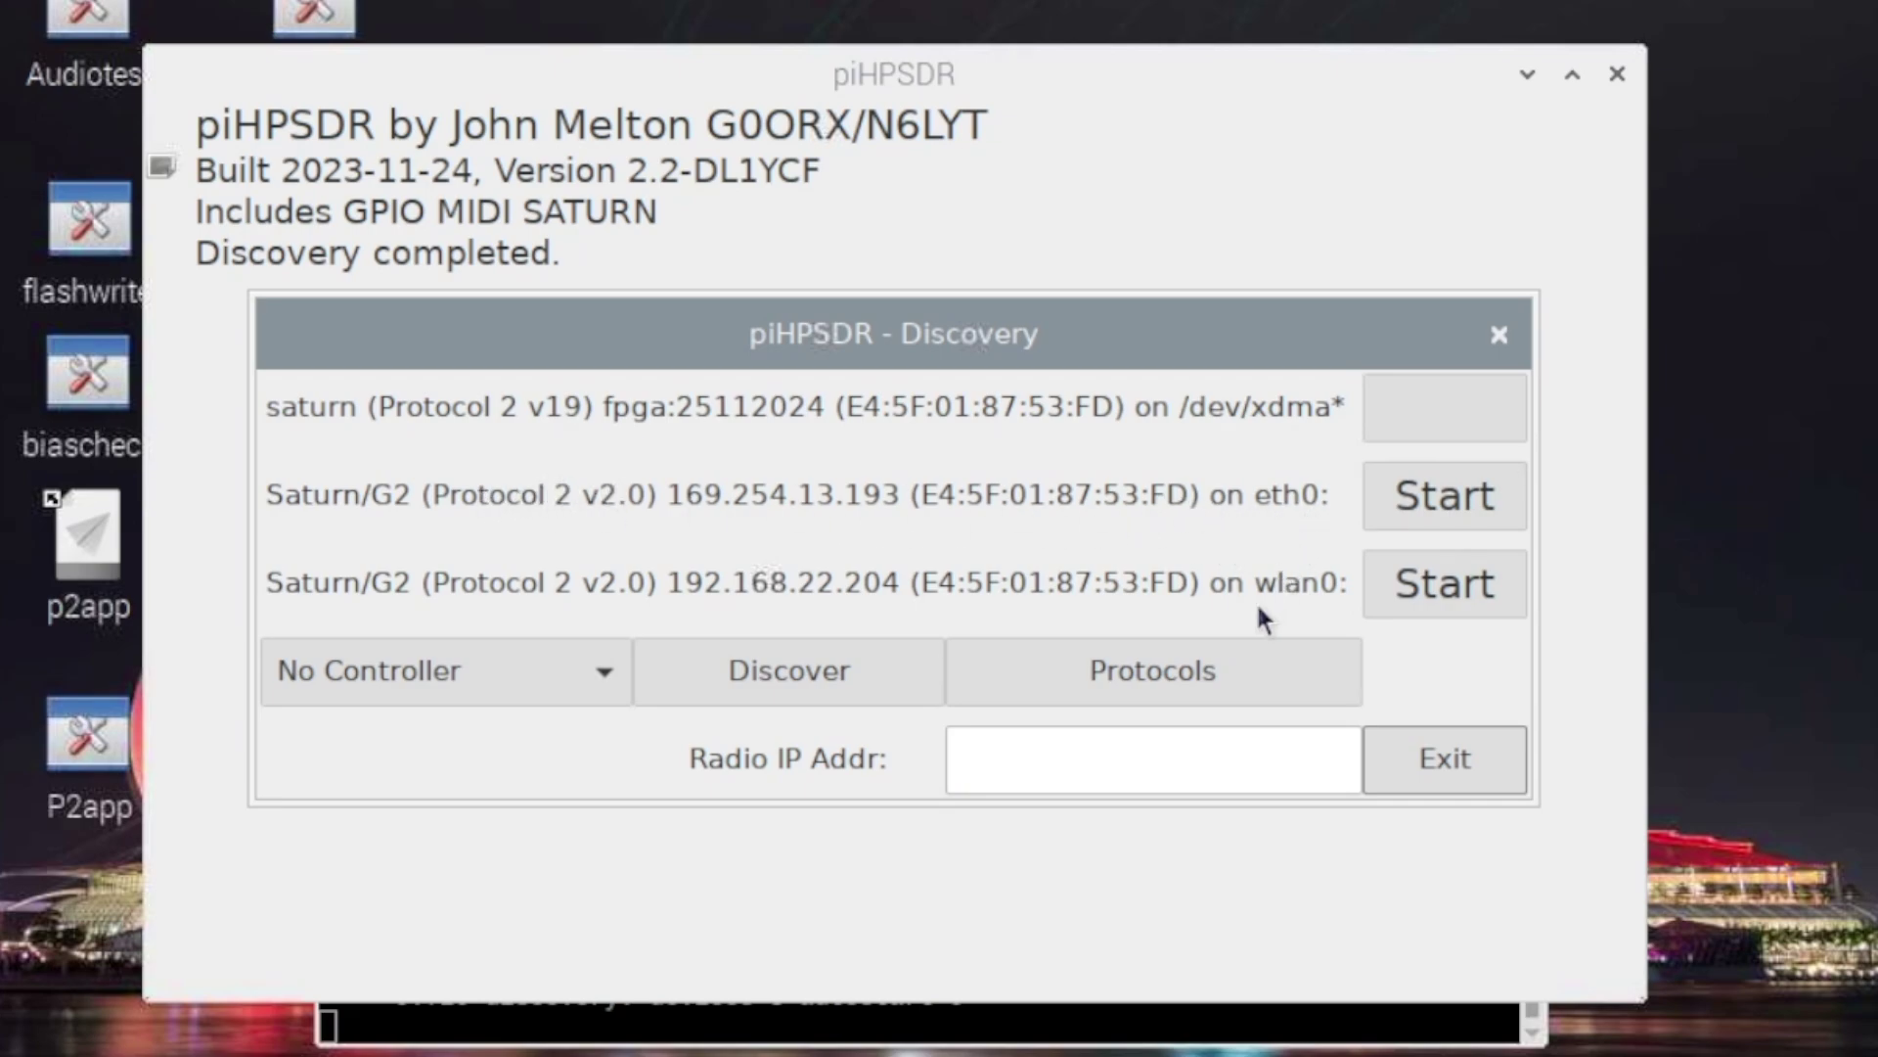
Step: Start the eth0 Saturn/G2 radio, enter 3.999 MHz for VFO A, then close the keypad and piHPSDR
left_click(1419, 499)
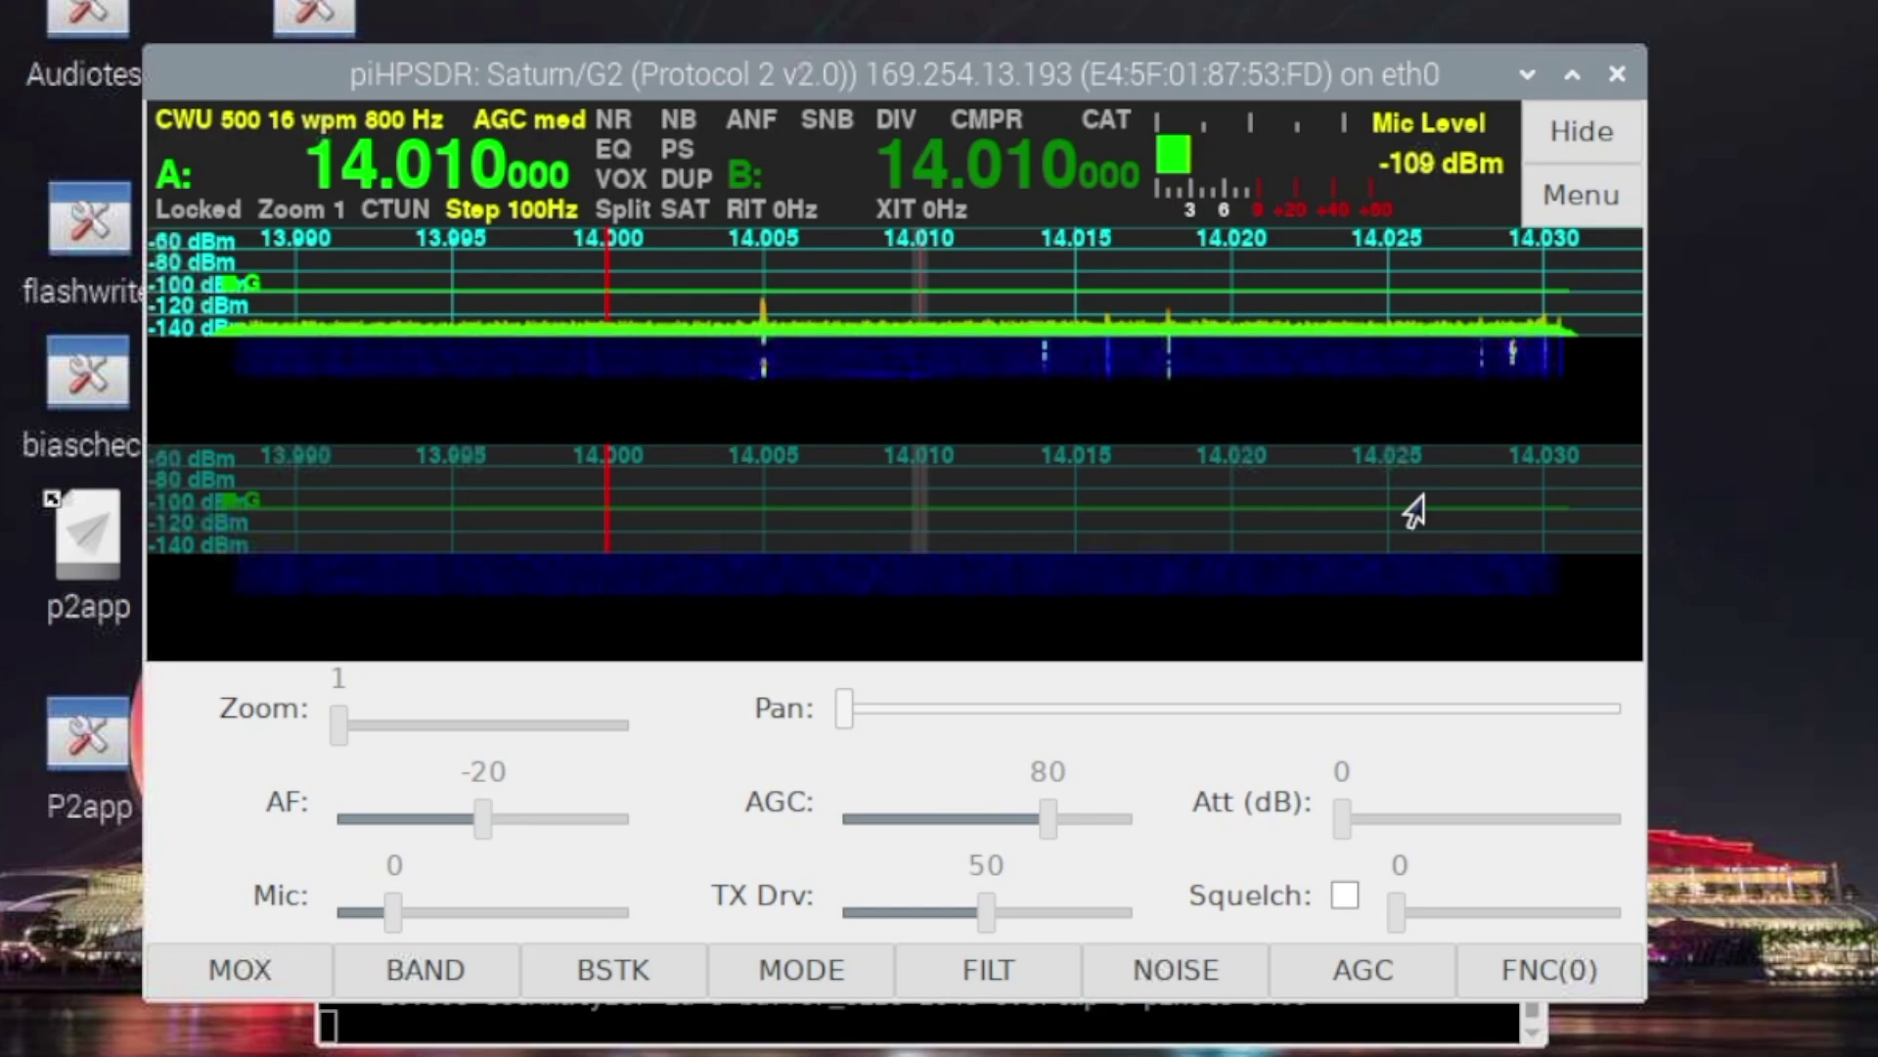
left_click(341, 179)
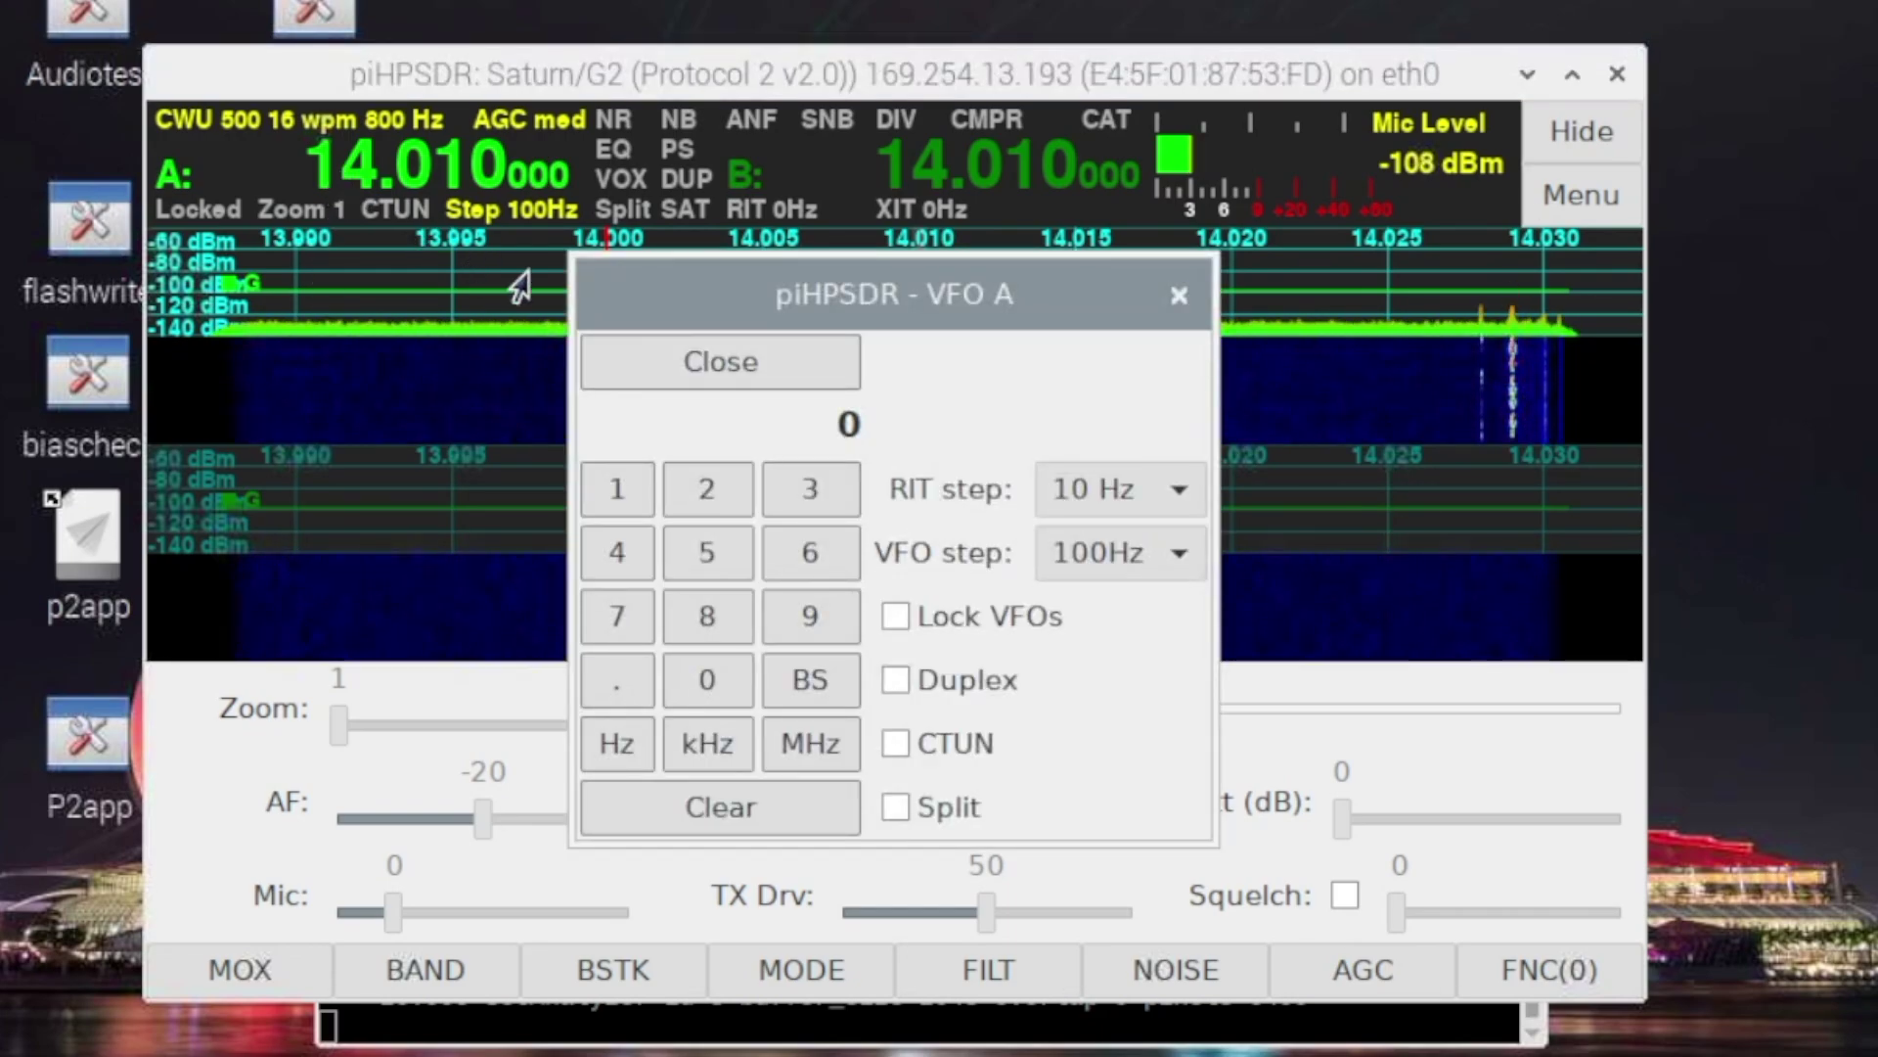
left_click(808, 489)
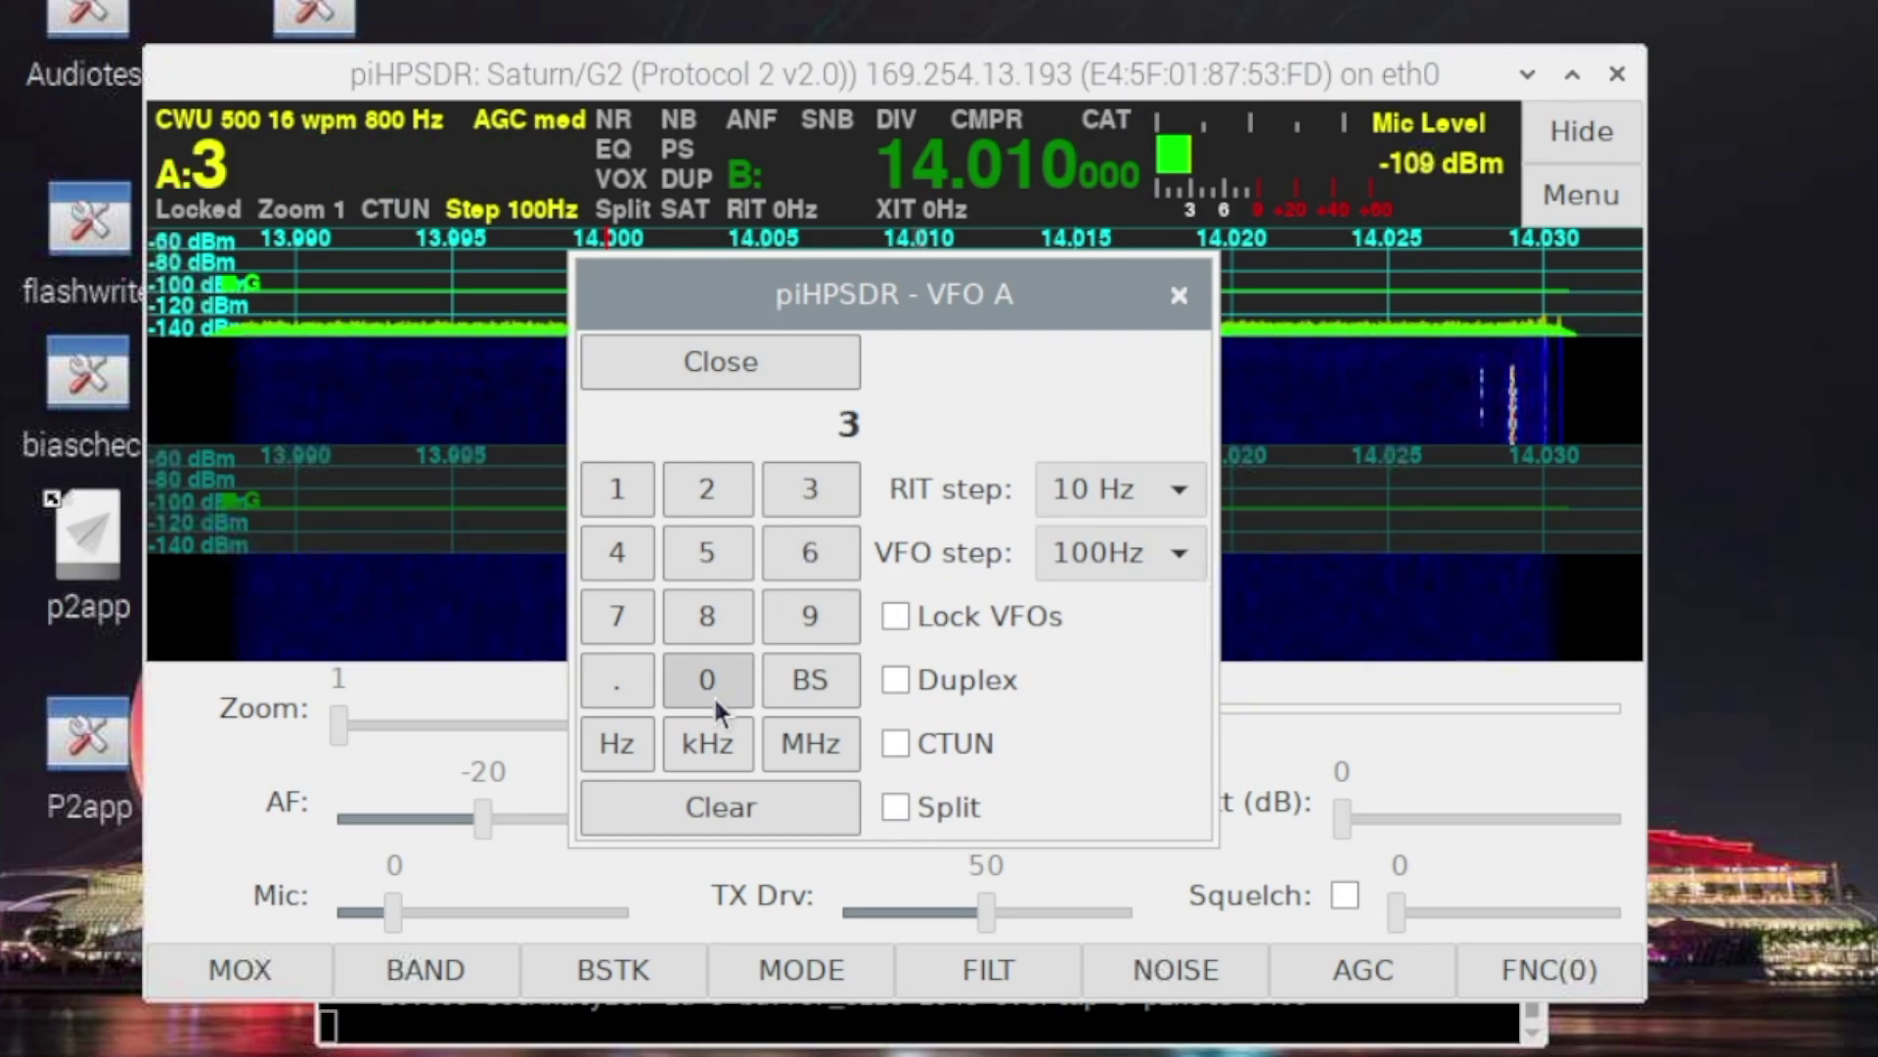
left_click(625, 689)
triple_click(790, 615)
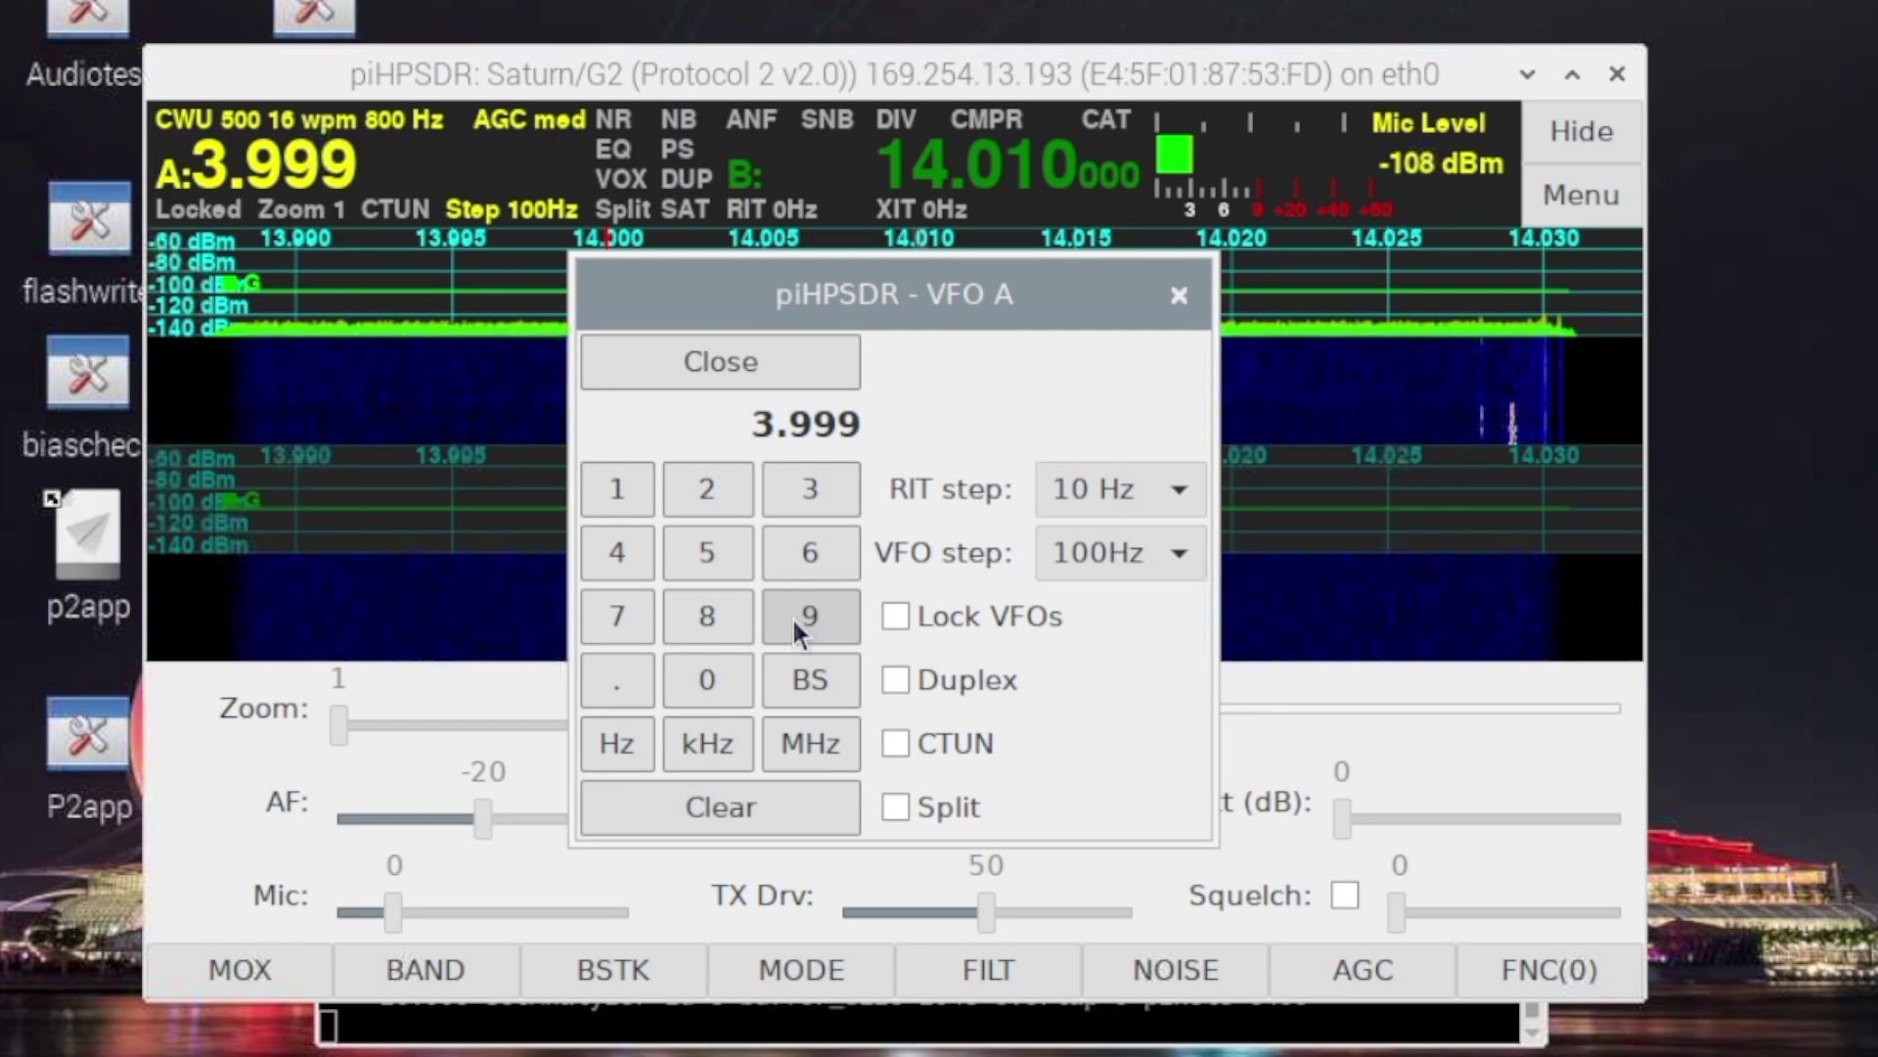
left_click(810, 741)
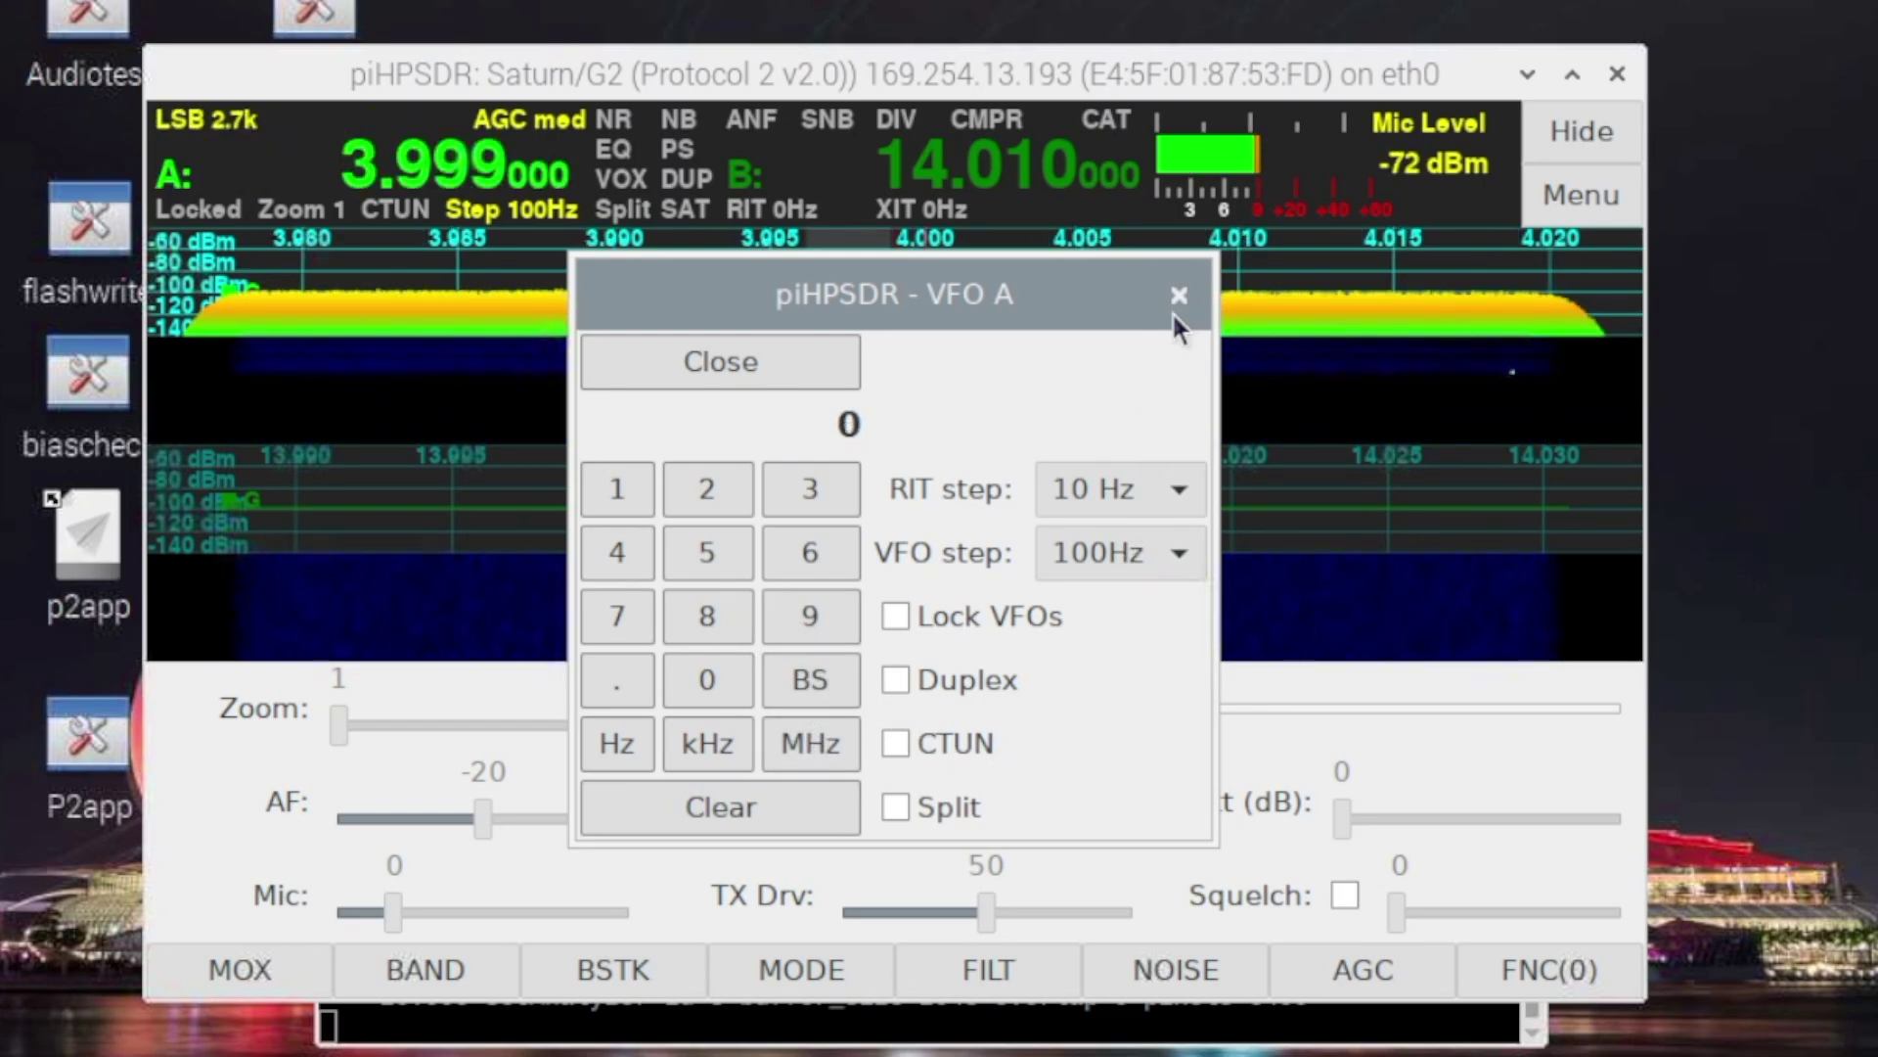
left_click(1179, 297)
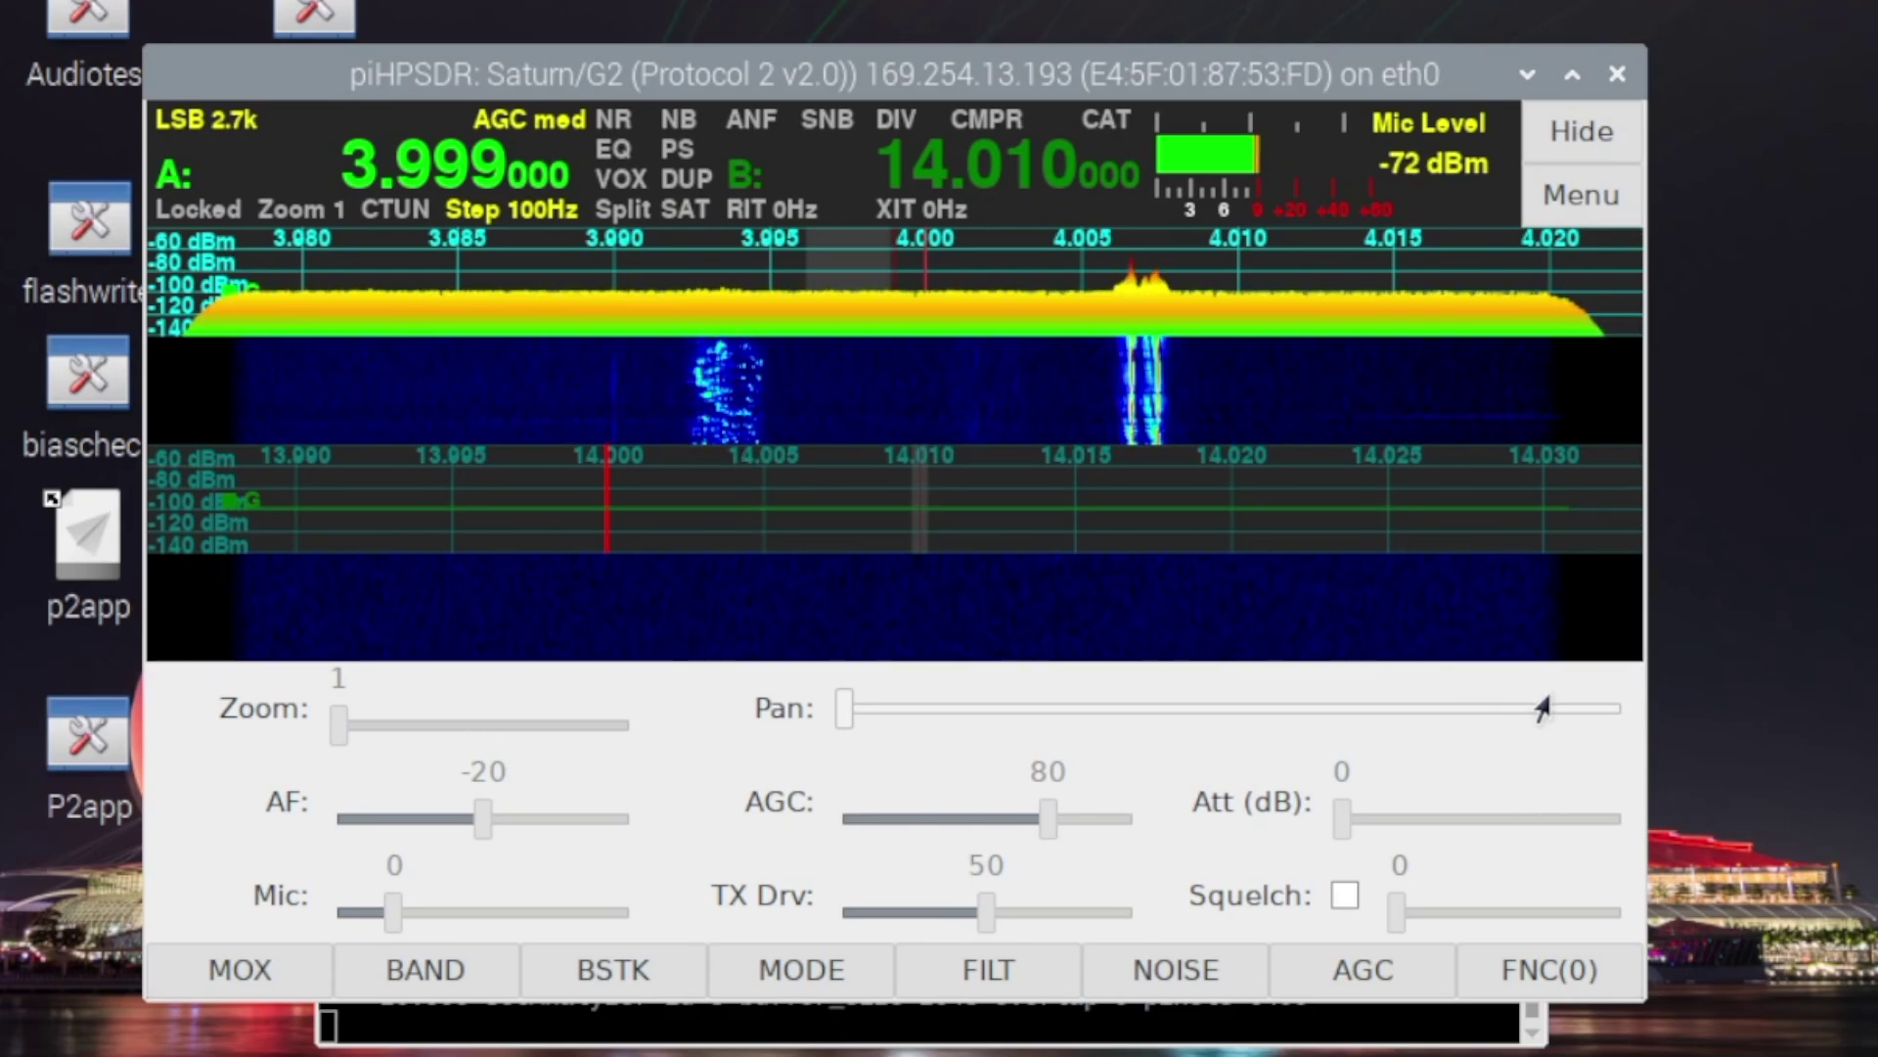
left_click(1618, 74)
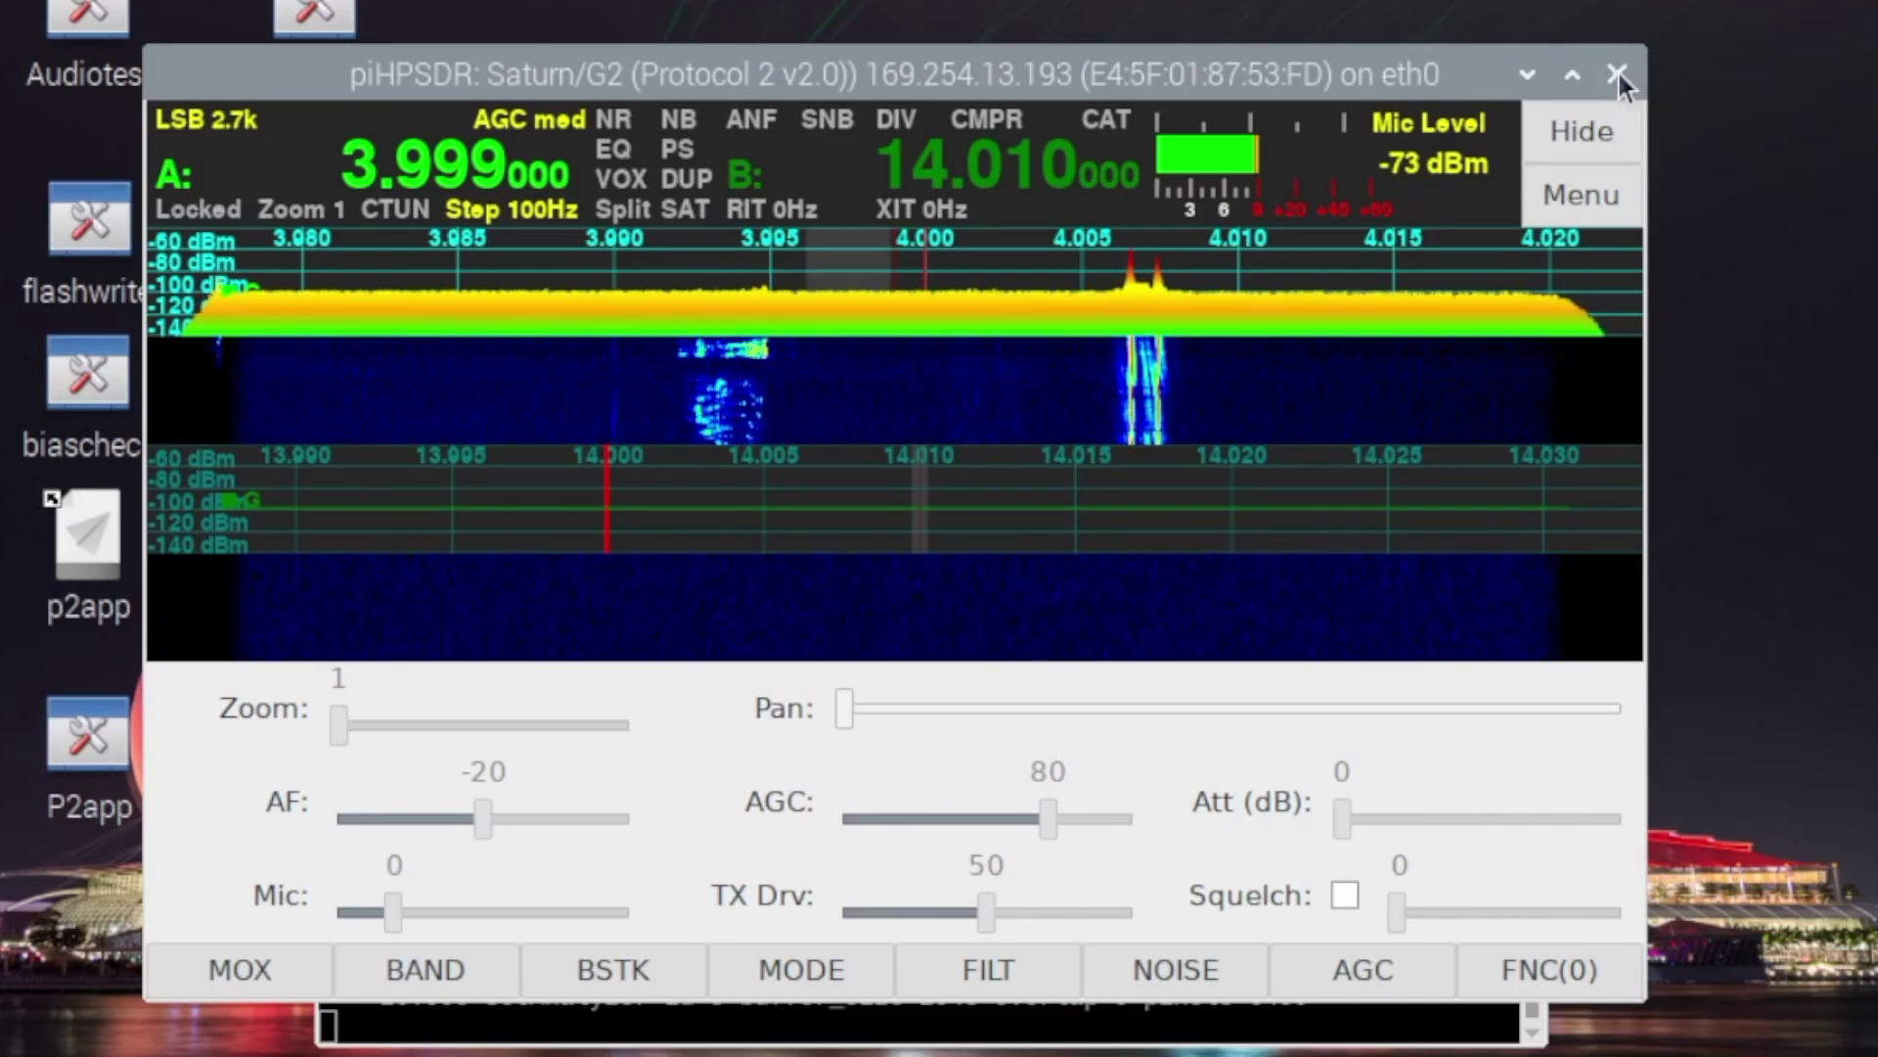